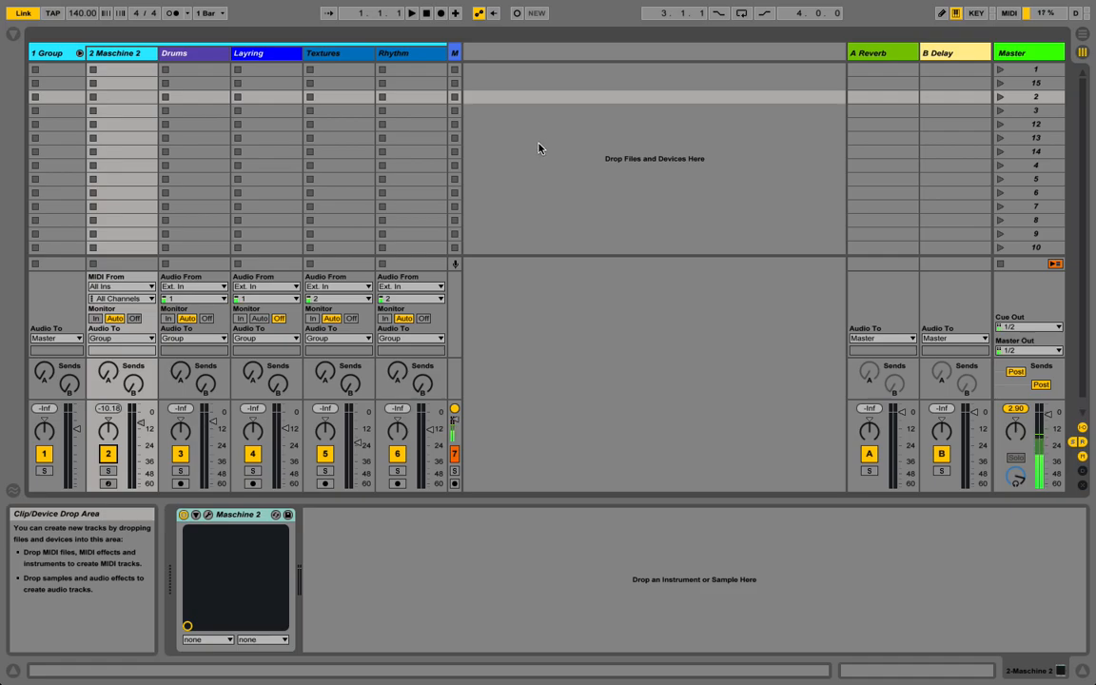
# Step: Open the Maschine 2 plug-in window from its track and position it so the upper clip slots stay uncovered
pyautogui.doubleClick(123, 54)
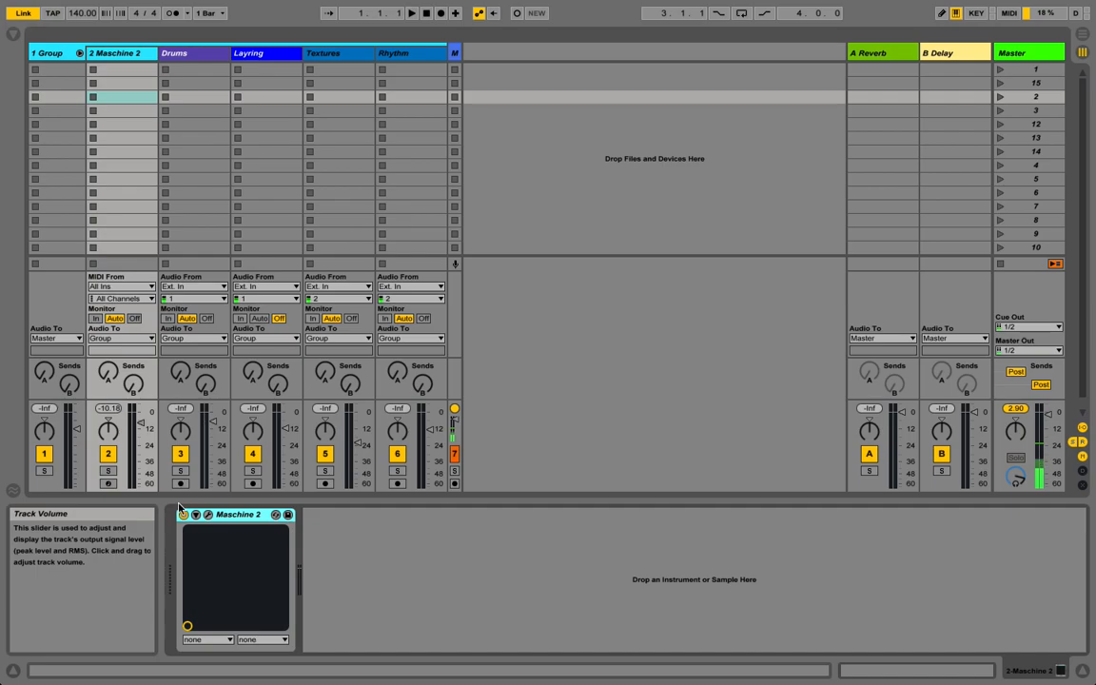
pyautogui.click(207, 515)
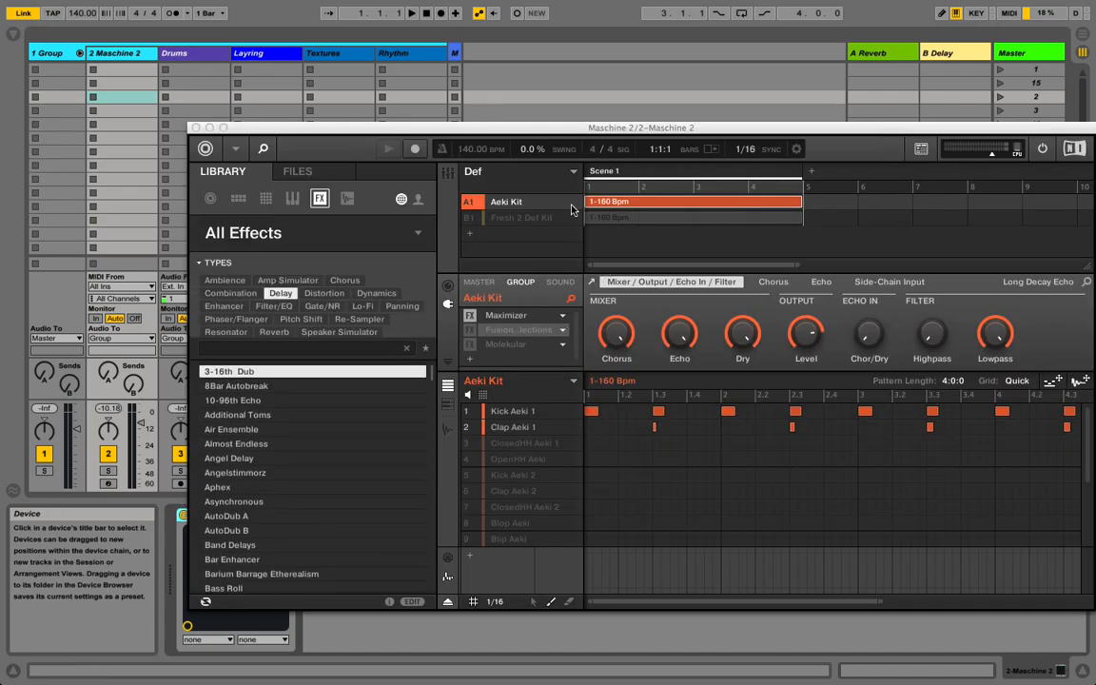
pyautogui.moveTo(500, 133); pyautogui.dragTo(410, 140)
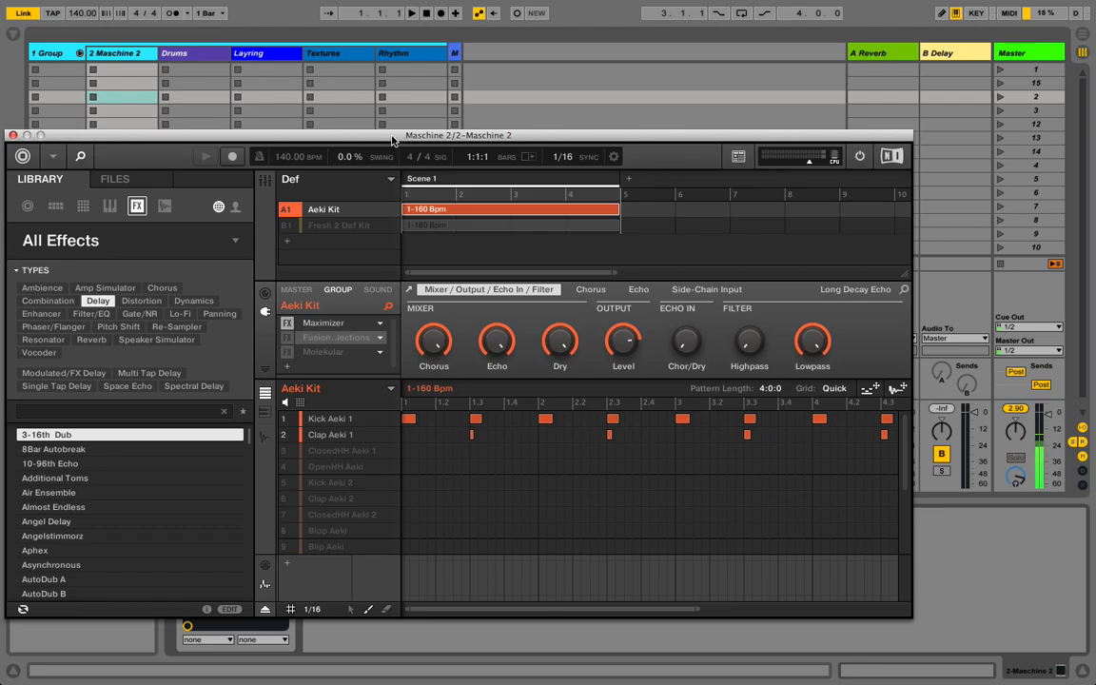
pyautogui.moveTo(389, 140); pyautogui.dragTo(442, 237)
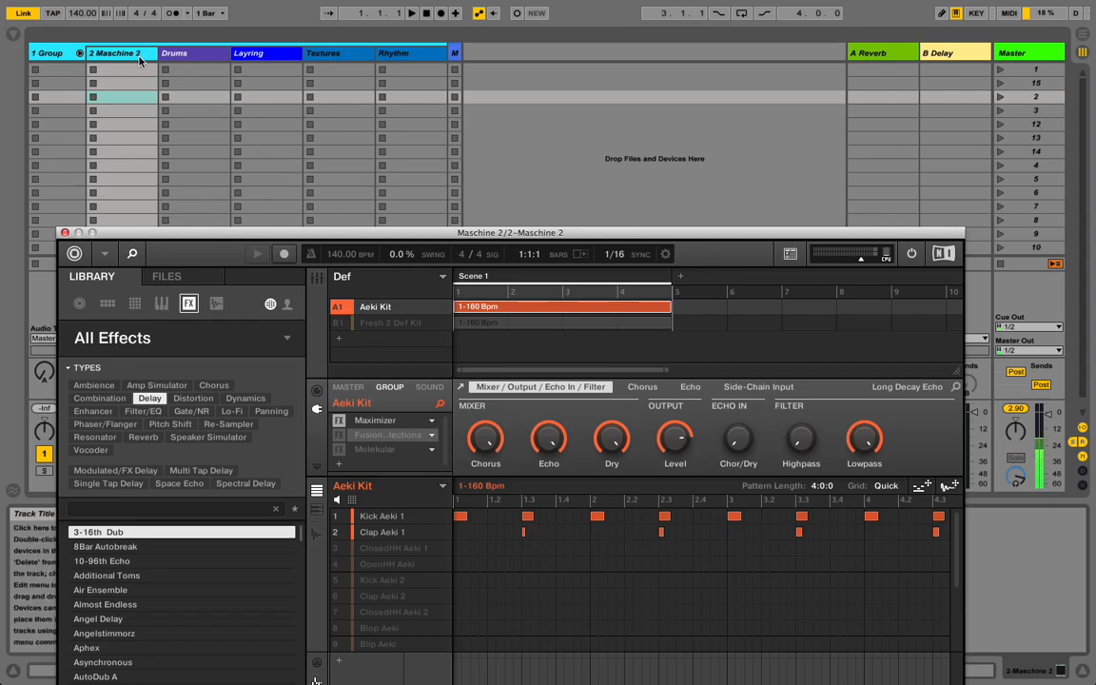
# Step: Play the Maschine pattern briefly, stop it, and move the plug-in window lower to uncover all clip slots
pyautogui.press('space')
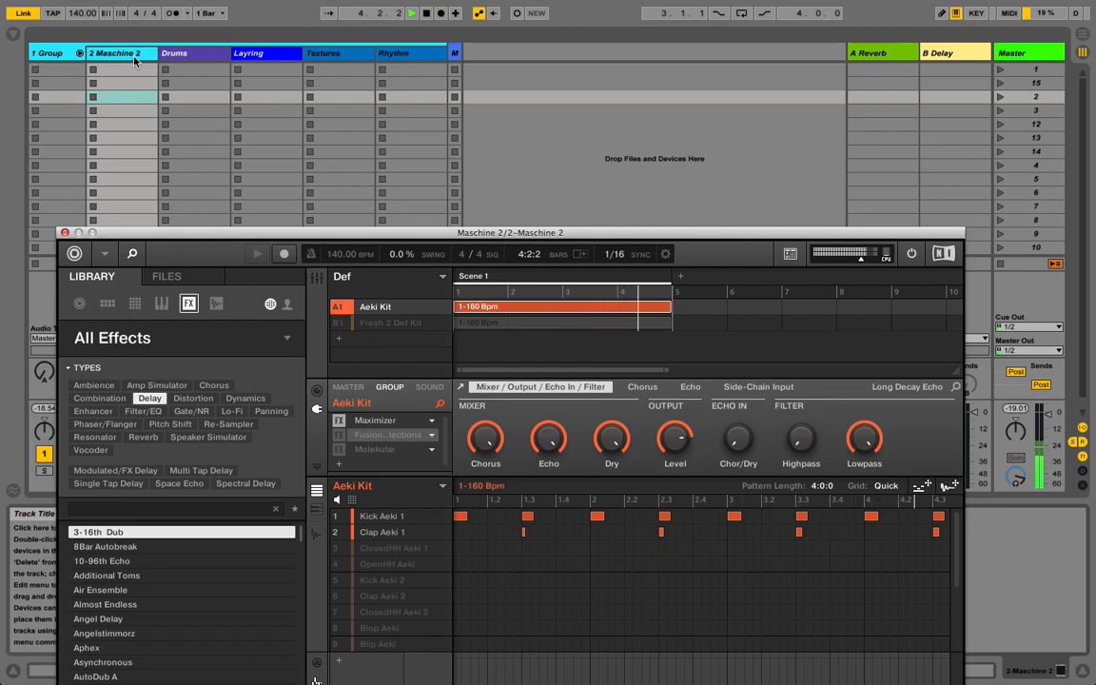
pyautogui.press('space')
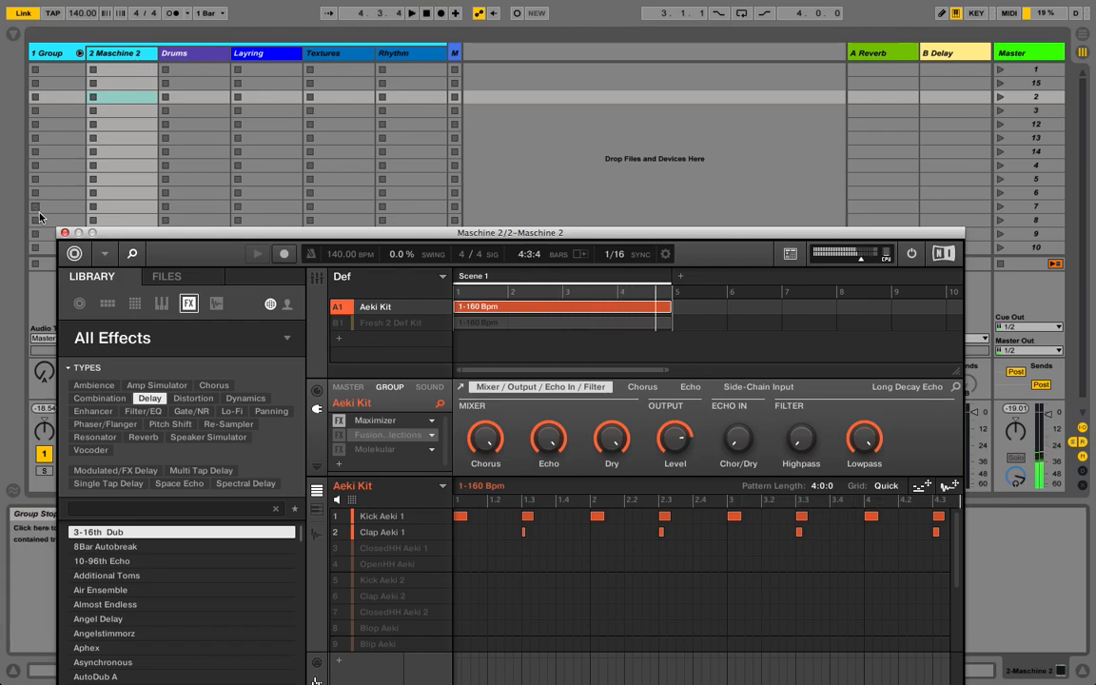
pyautogui.moveTo(150, 233); pyautogui.dragTo(136, 295)
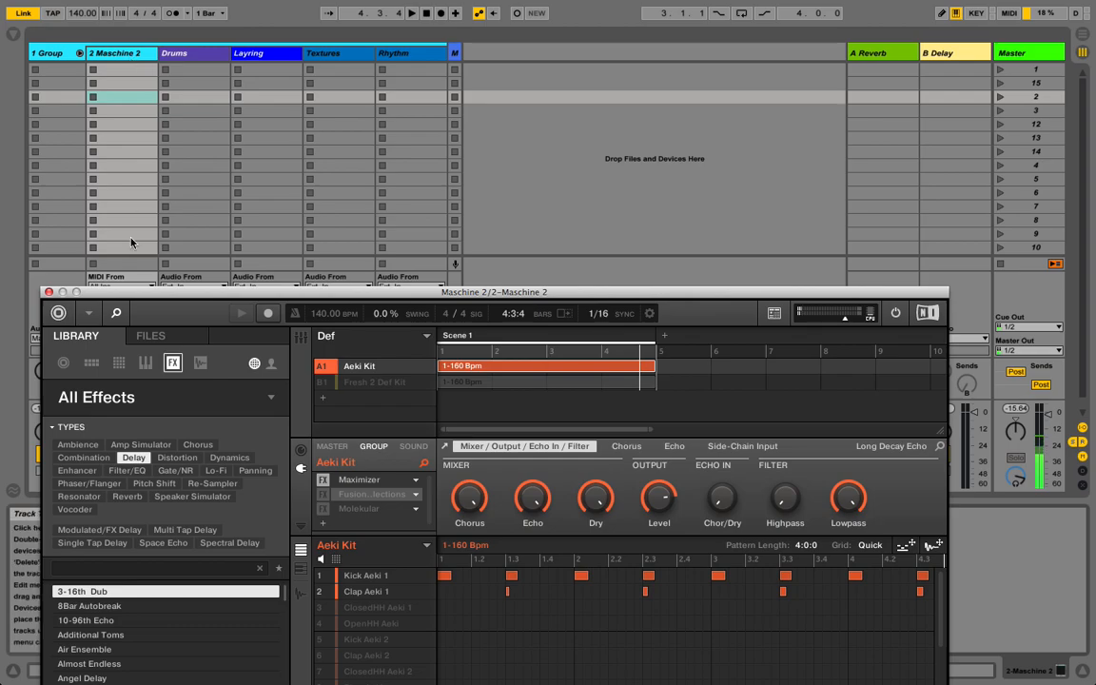
# Step: Review Maschine's Export Audio settings, including the sample rate and bit depth options, and close them without exporting
pyautogui.click(89, 313)
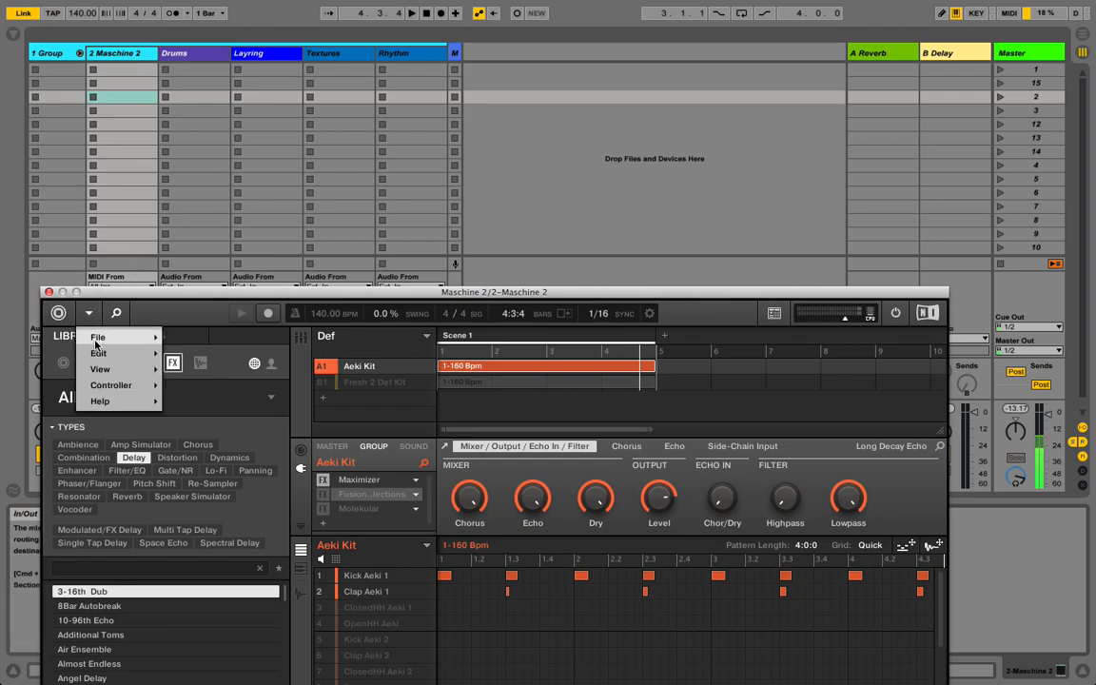
pyautogui.moveTo(96, 341)
pyautogui.click(198, 440)
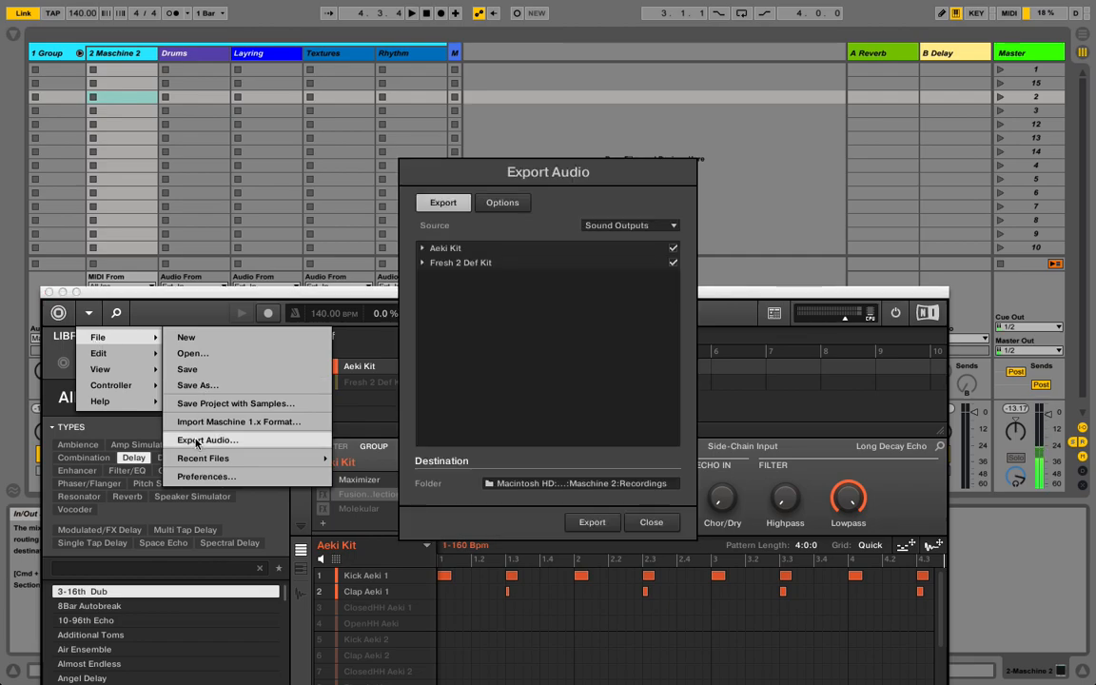
pyautogui.click(502, 204)
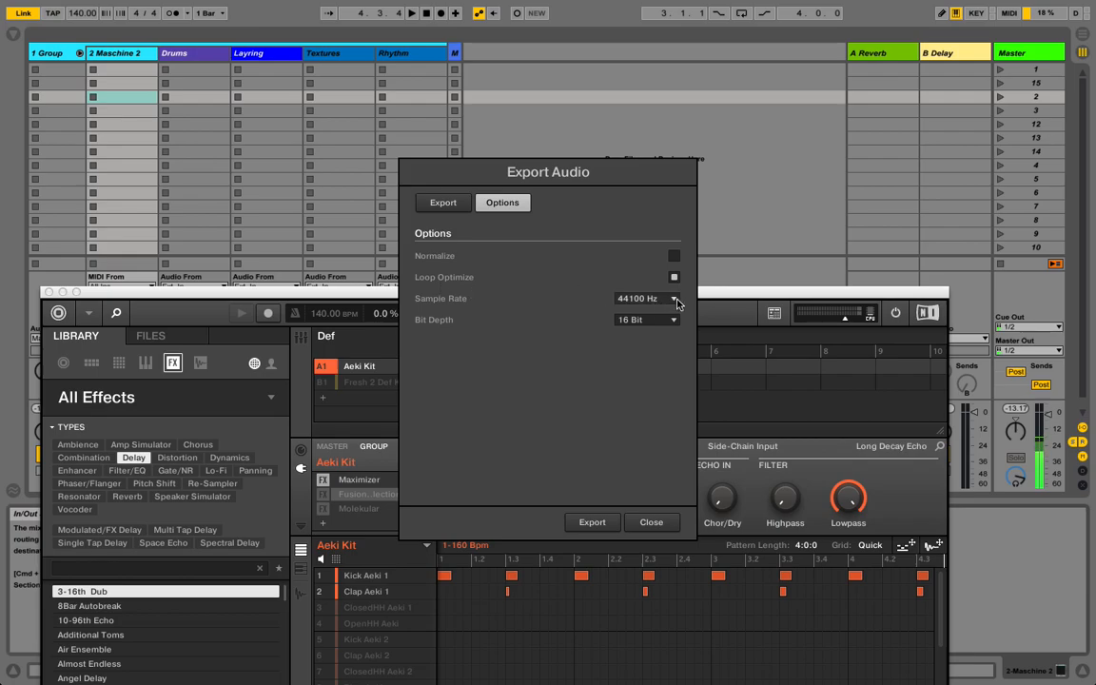
pyautogui.click(650, 523)
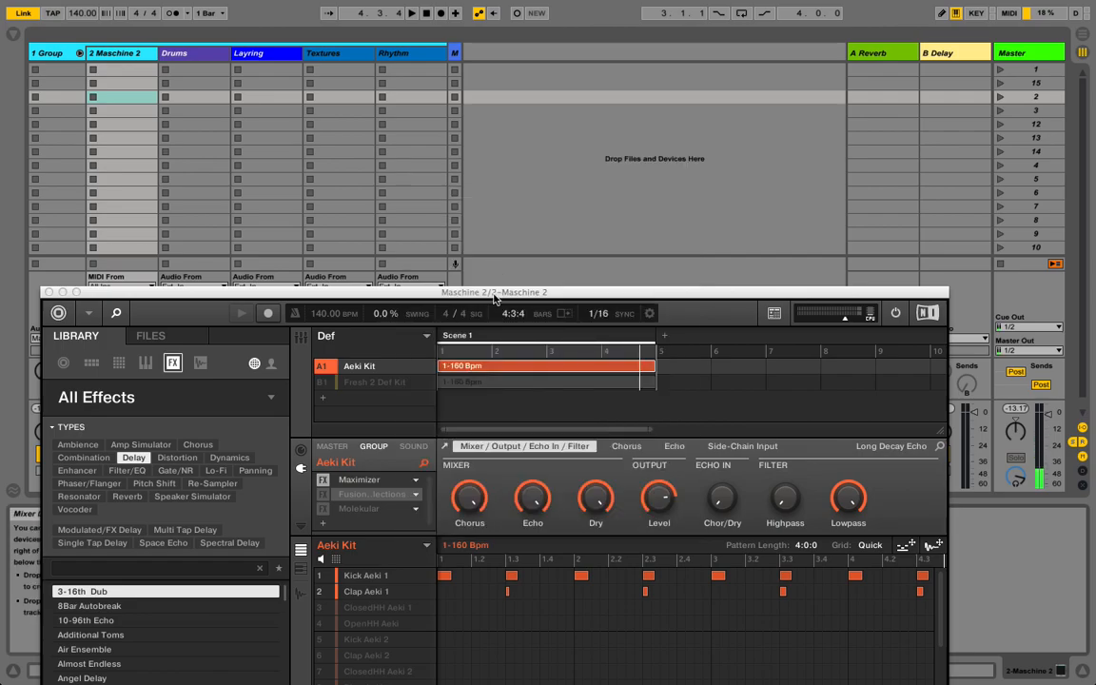
# Step: Place the Aeki Kit pattern as audio in the first clip slot of the Drums track and close the Maschine window
pyautogui.moveTo(494, 301); pyautogui.dragTo(481, 235)
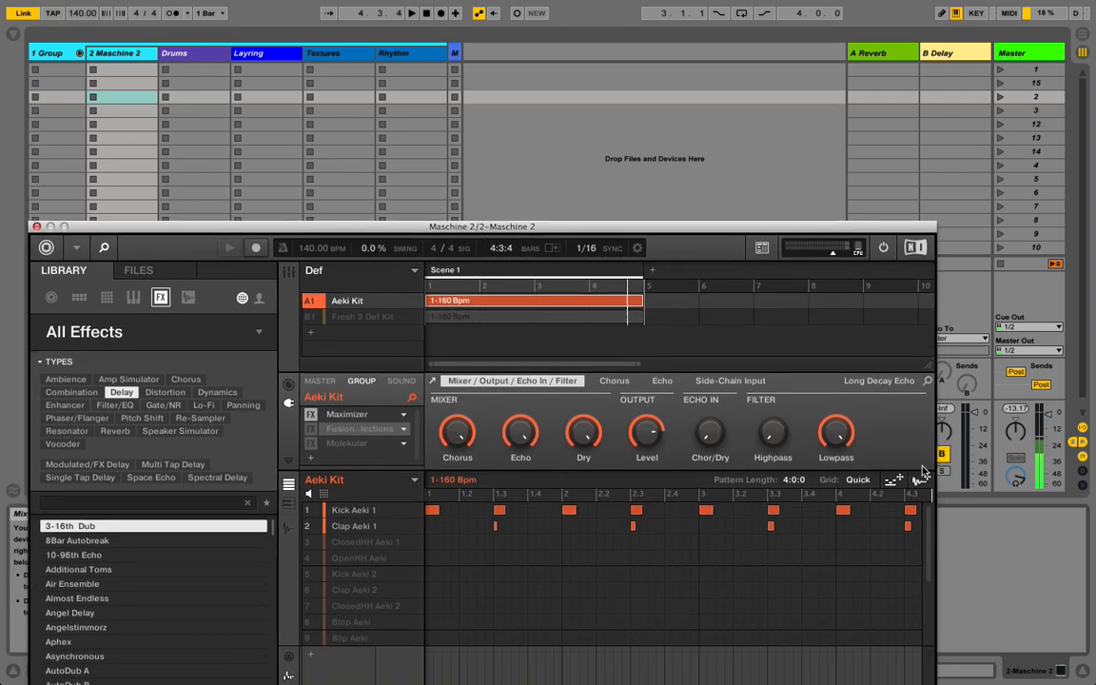
pyautogui.moveTo(918, 487); pyautogui.dragTo(175, 68)
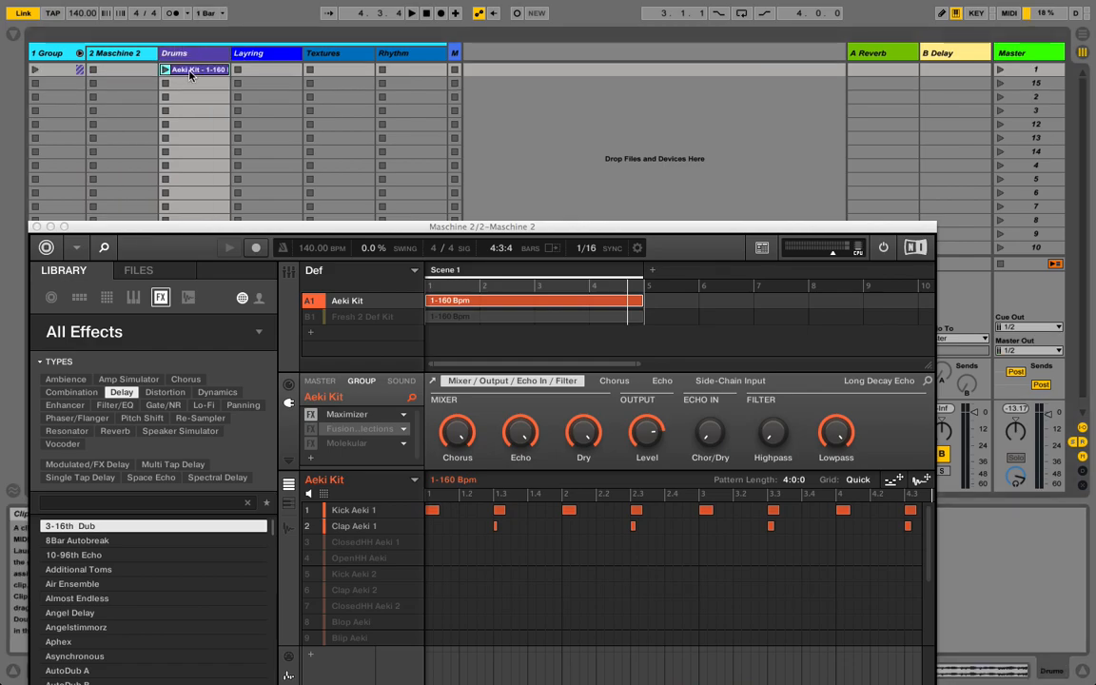
pyautogui.click(34, 203)
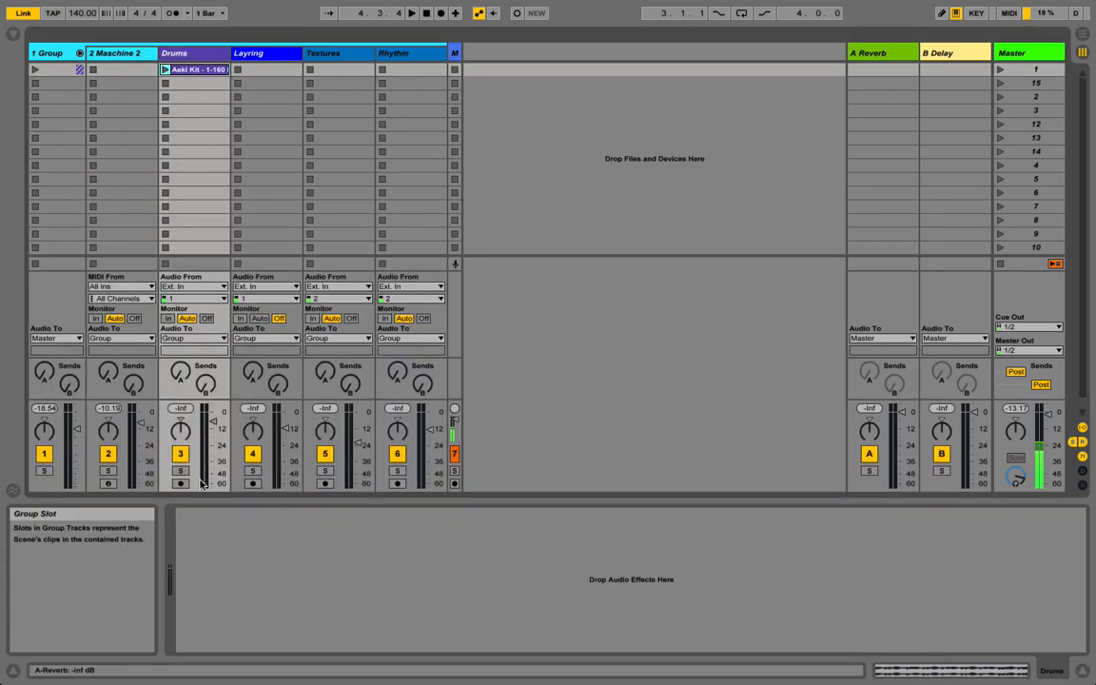
# Step: Deactivate the Maschine 2 track, launch the Aeki Kit clip on the Drums track and show its clip settings
pyautogui.click(108, 454)
pyautogui.click(165, 69)
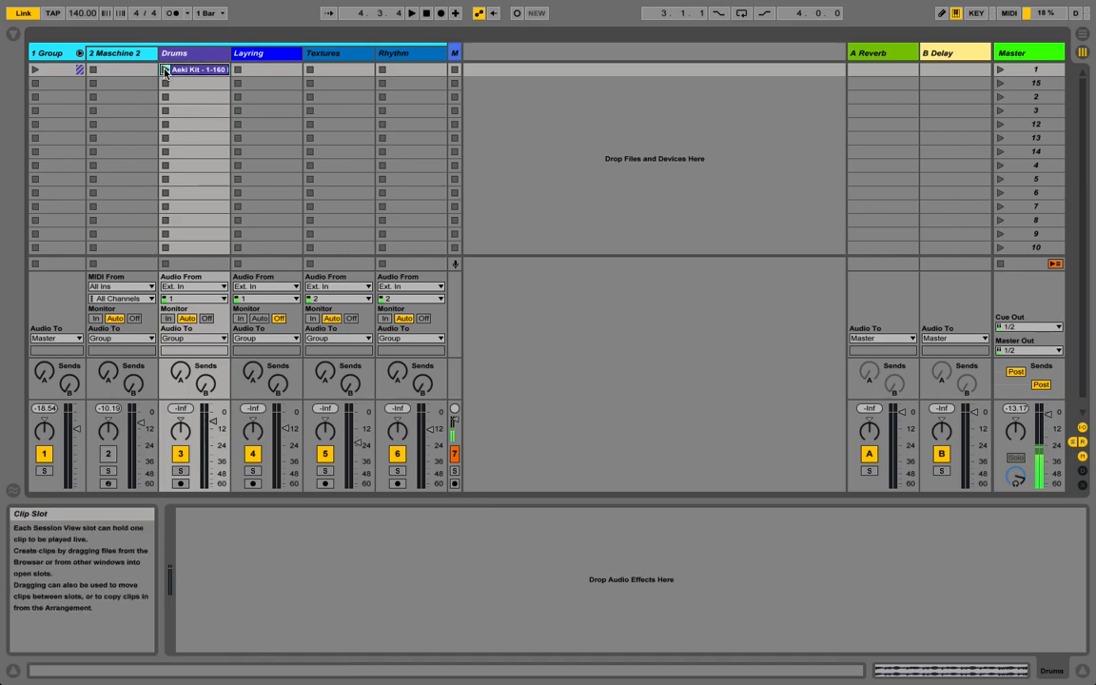
pyautogui.click(184, 71)
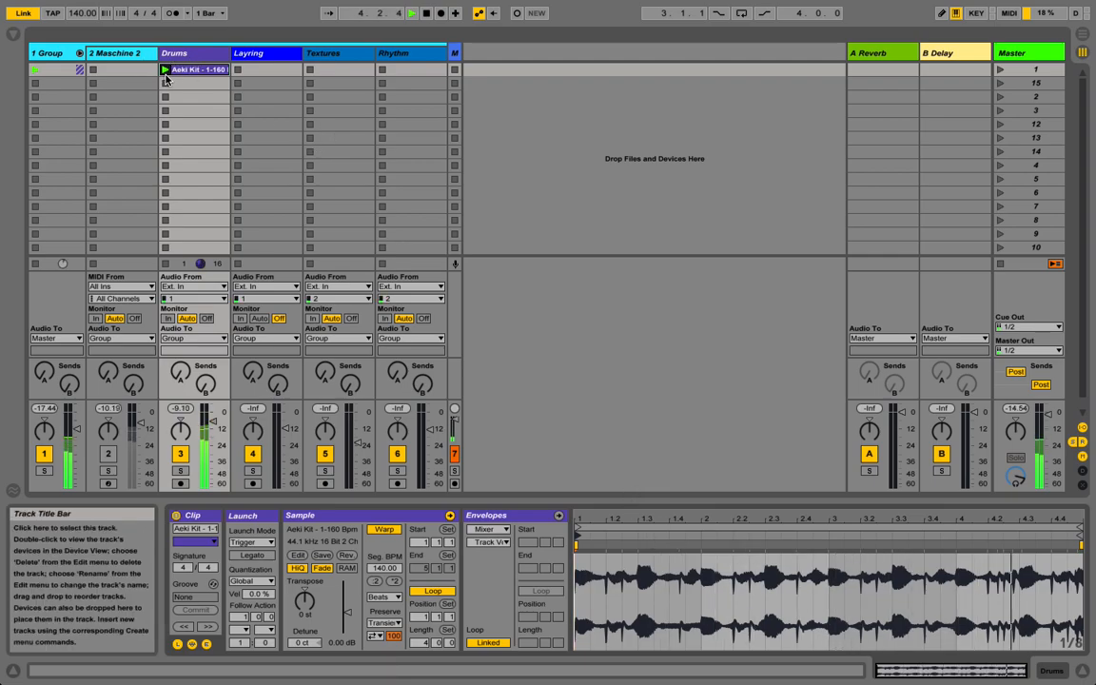
# Step: Reopen the Maschine 2 plug-in window, make Fresh 2 Def Kit the only audible group and select it
pyautogui.click(116, 52)
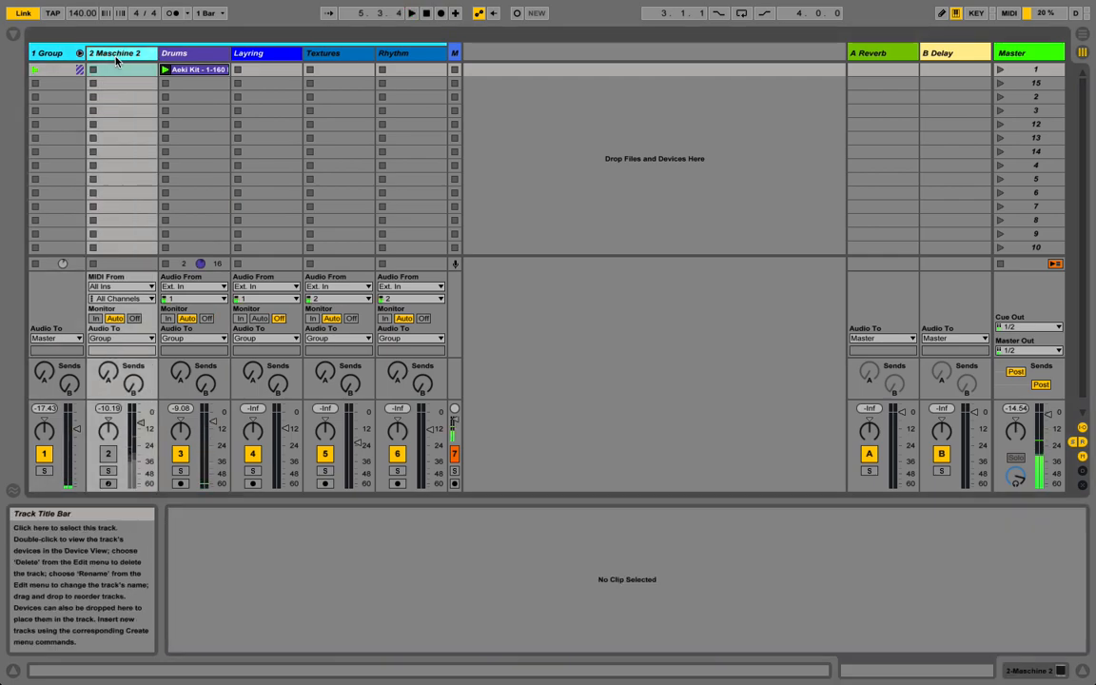
pyautogui.doubleClick(117, 55)
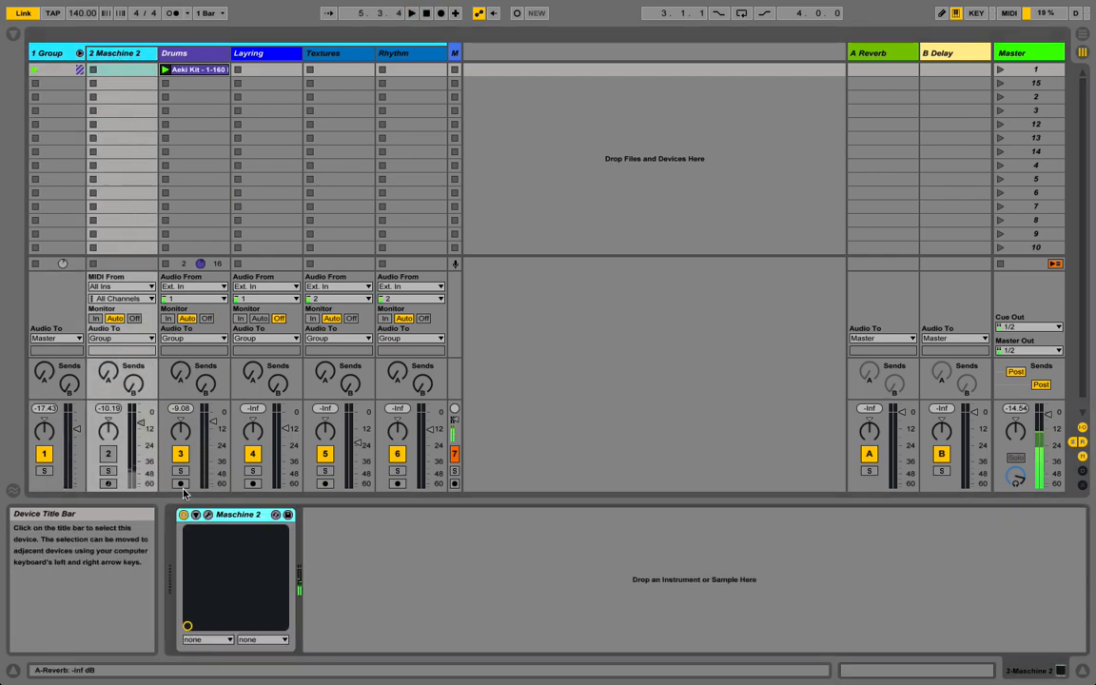
pyautogui.click(209, 516)
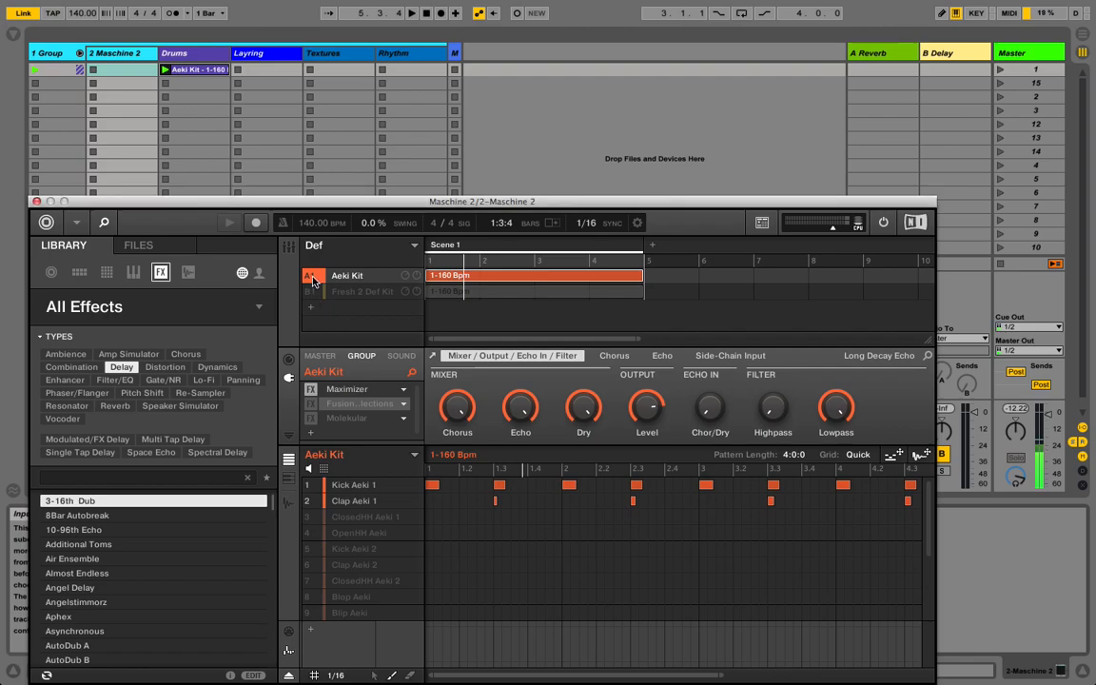
pyautogui.click(309, 293)
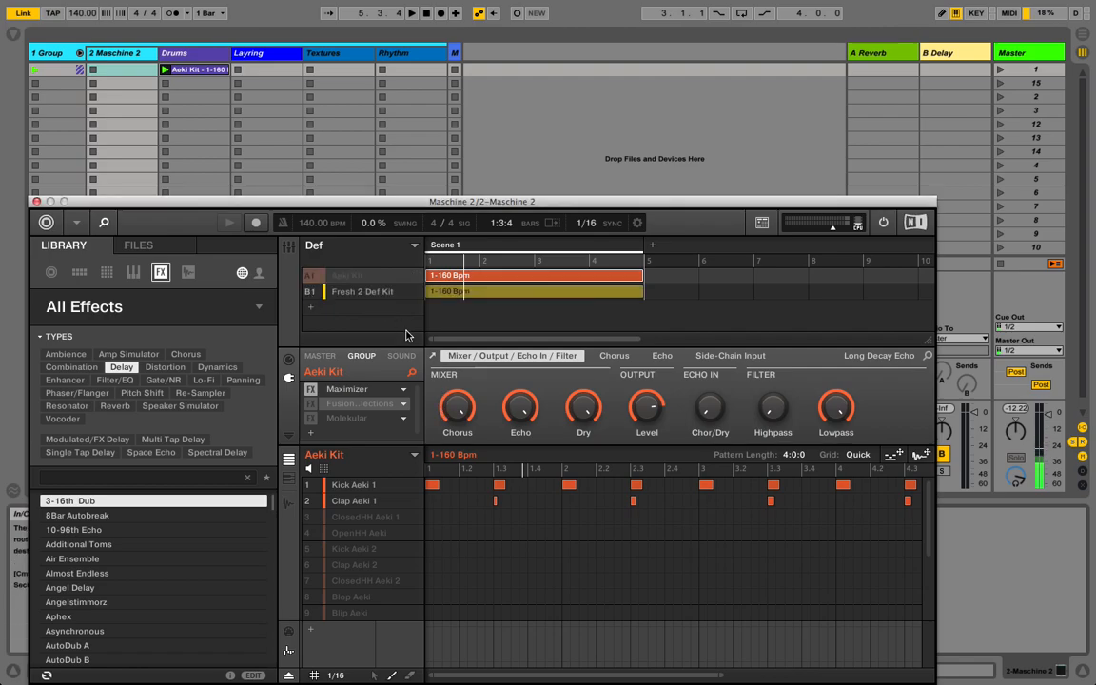
pyautogui.click(382, 298)
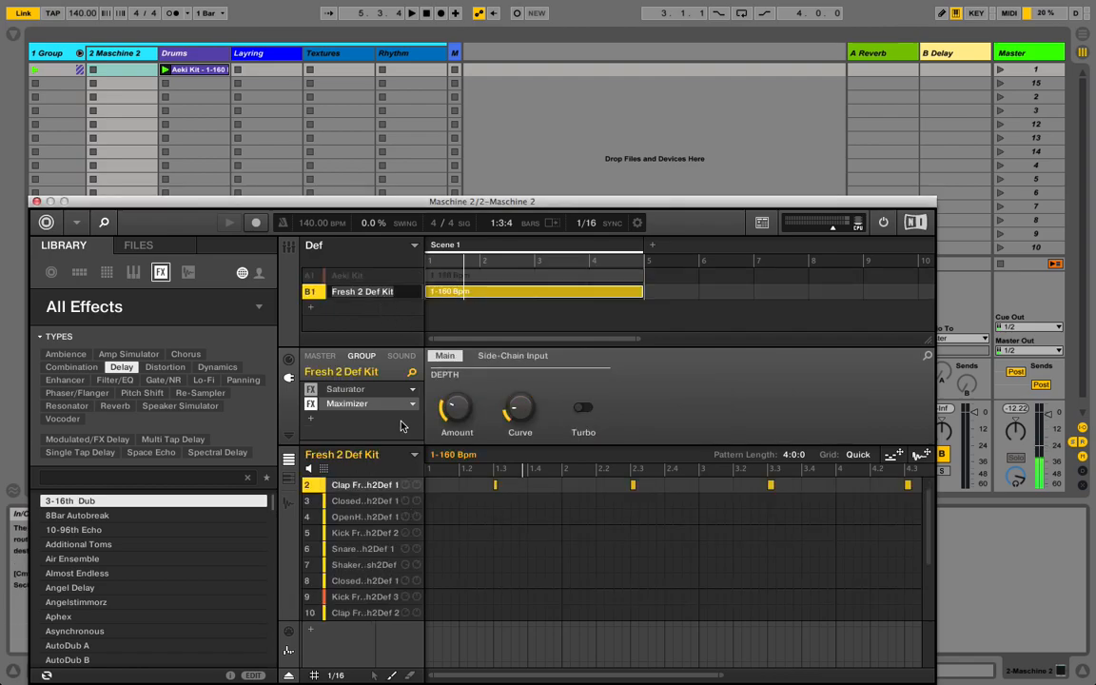
# Step: Look through the sounds and notes in the Fresh 2 Def Kit pattern, toggling the group's mute off and on
pyautogui.scroll(-5, 338, 523)
pyautogui.scroll(5, 339, 523)
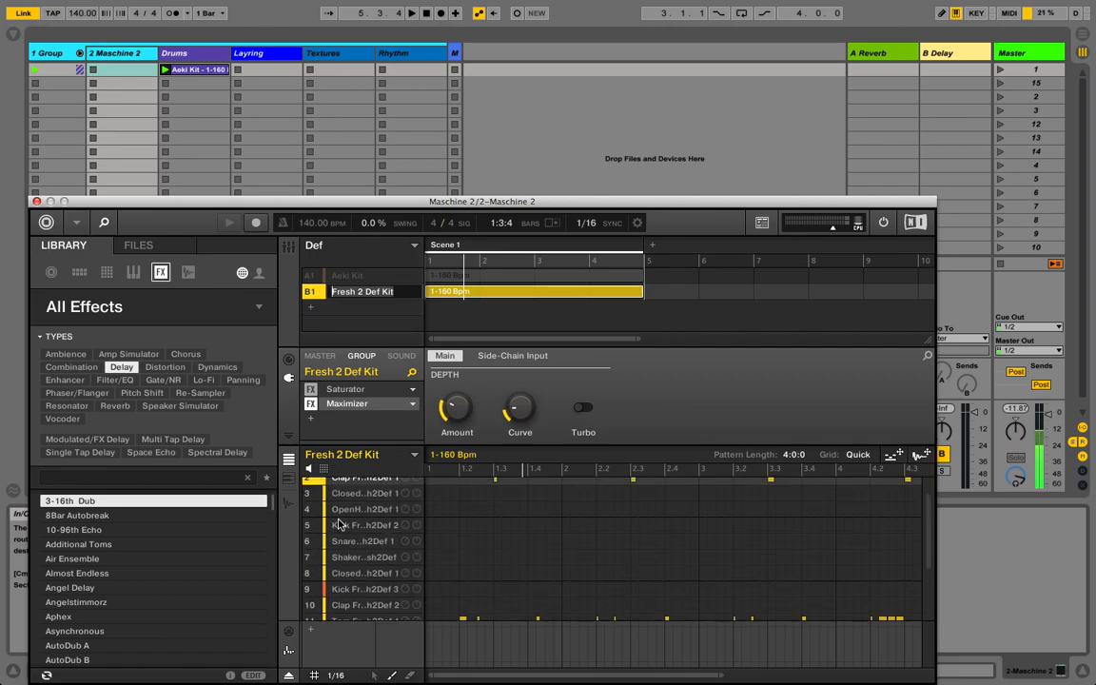
pyautogui.click(316, 294)
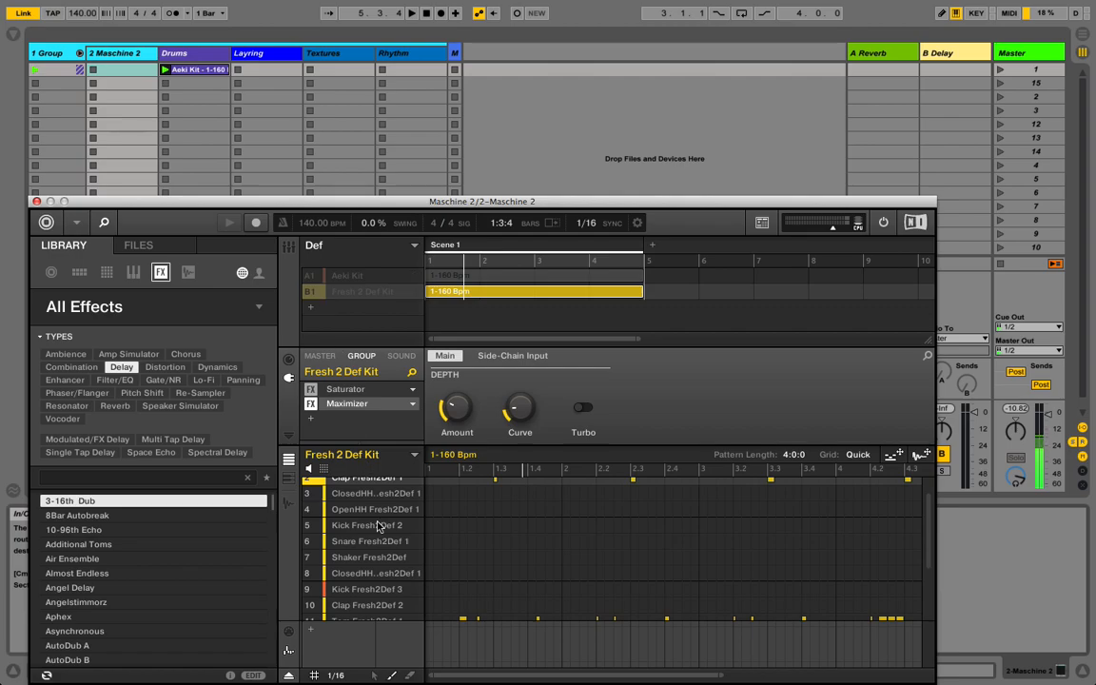
pyautogui.click(310, 290)
pyautogui.scroll(-4, 362, 504)
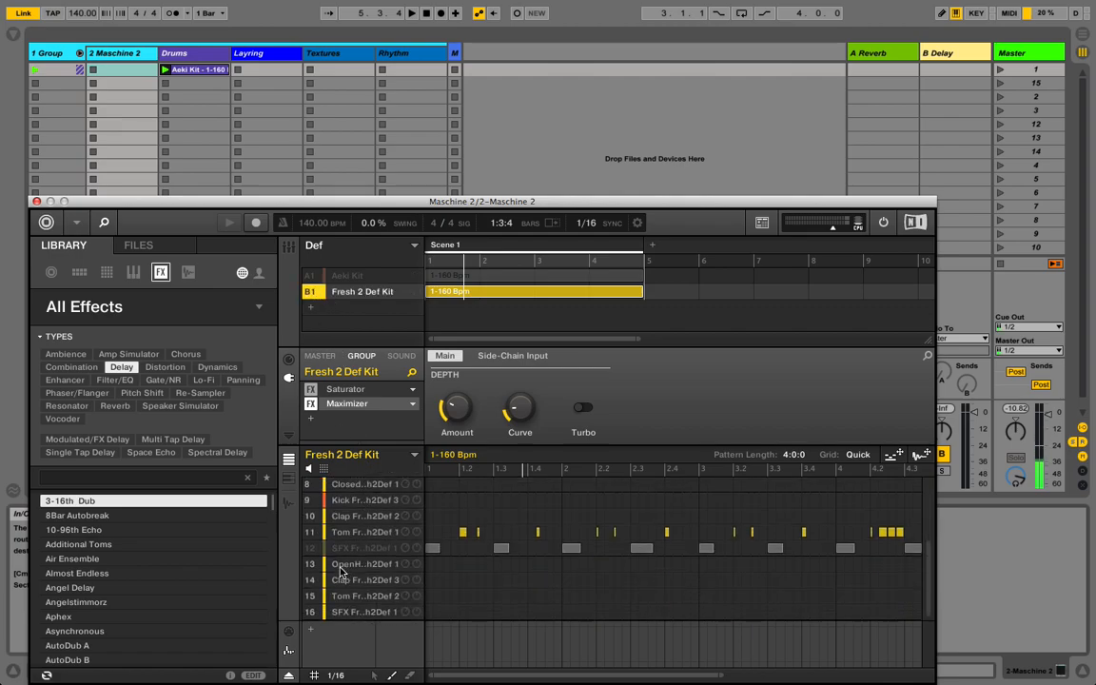
pyautogui.scroll(4, 363, 560)
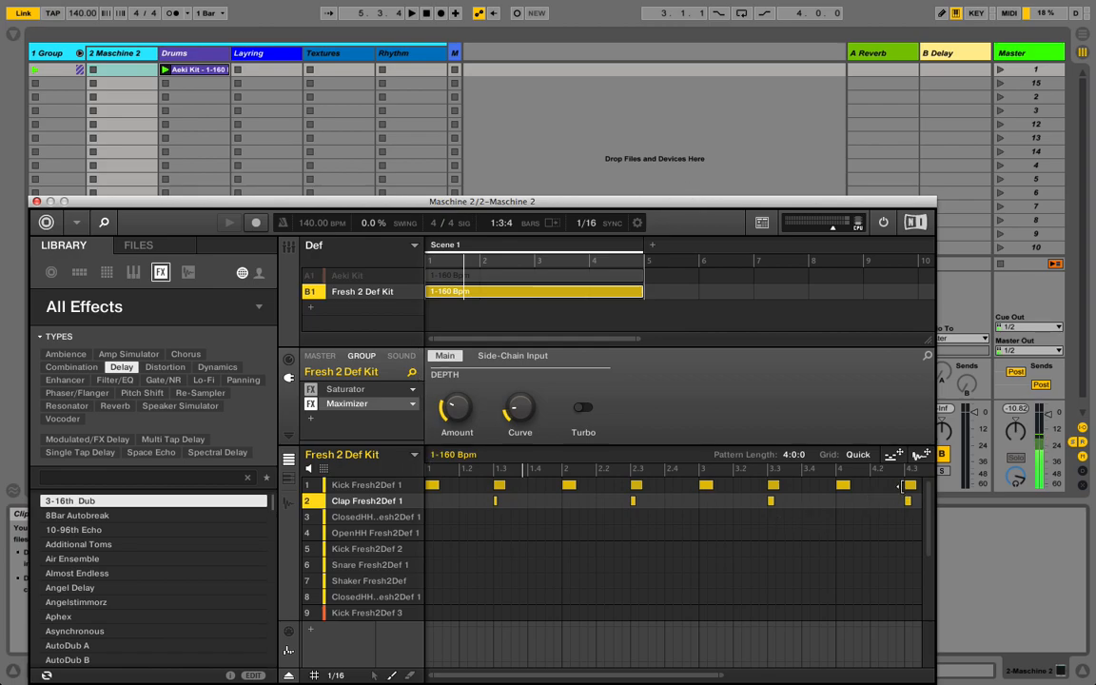
# Step: Place the Fresh 2 Def Kit pattern as audio in the first slot of the Layring track and launch scene 1
pyautogui.moveTo(921, 457); pyautogui.dragTo(241, 71)
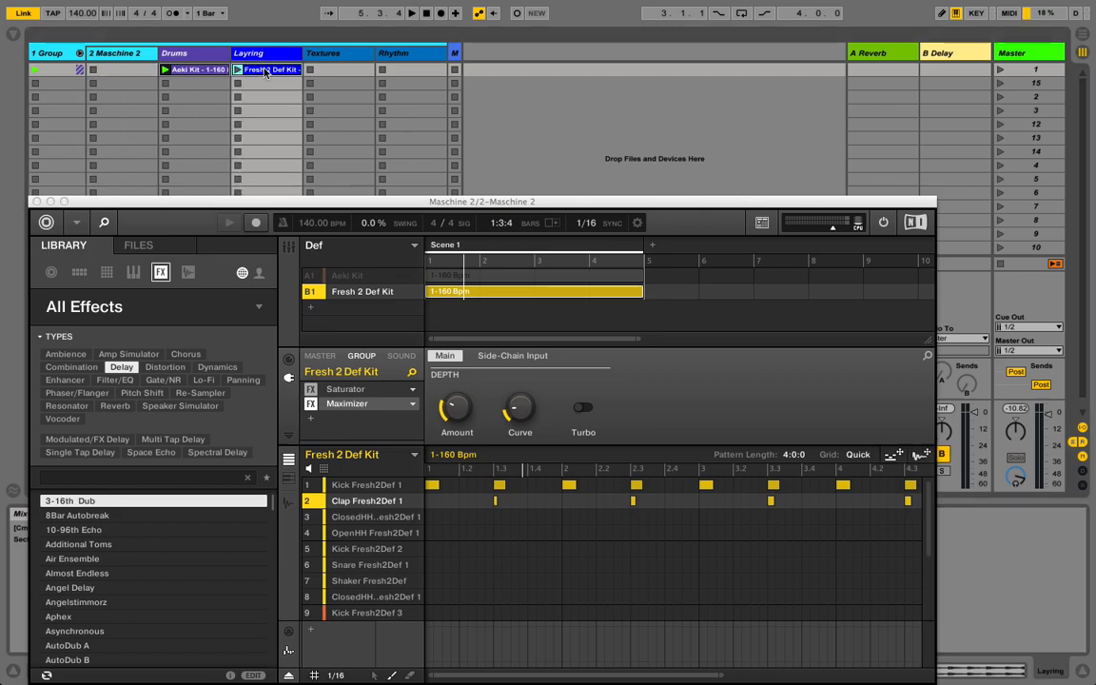
pyautogui.click(36, 202)
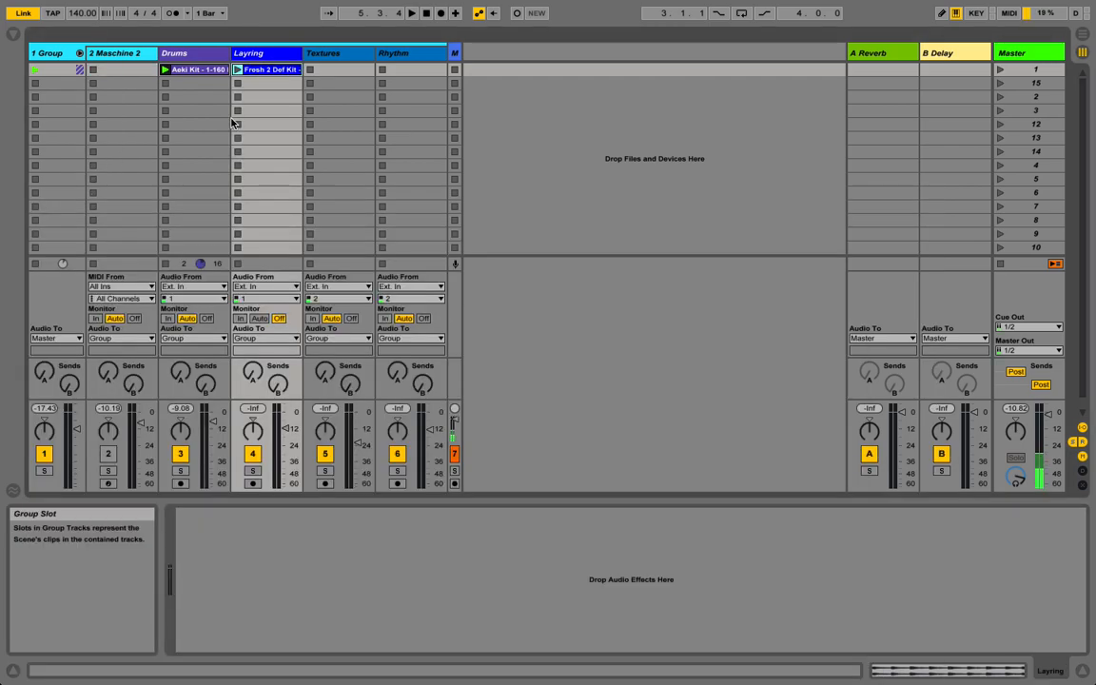
pyautogui.click(280, 72)
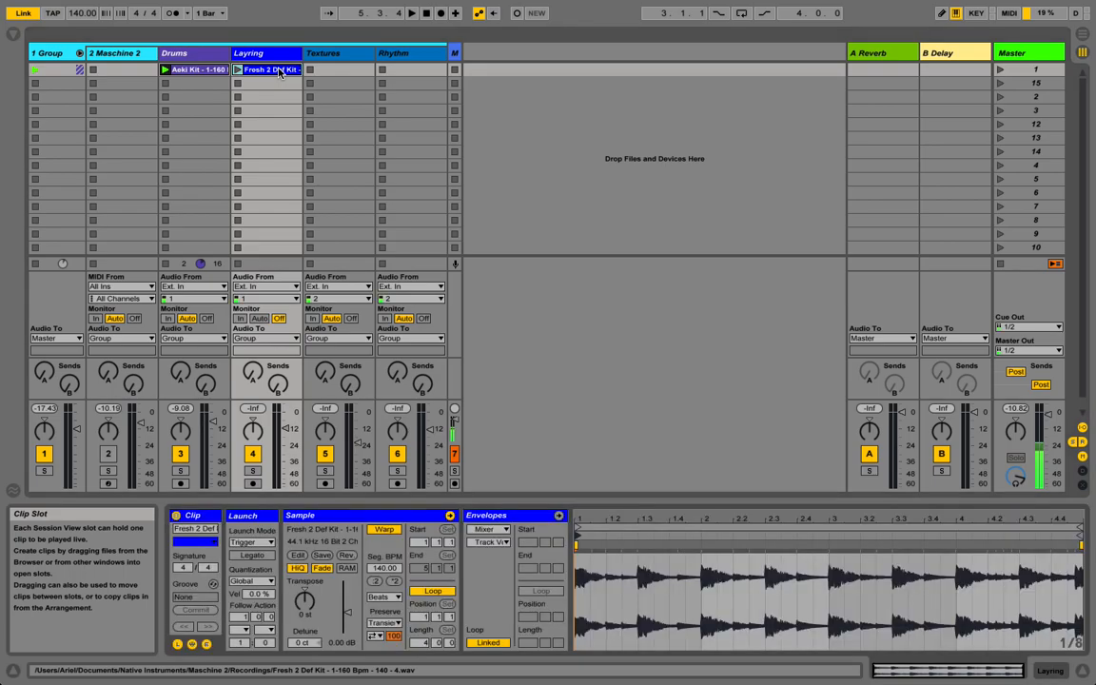
pyautogui.click(1000, 70)
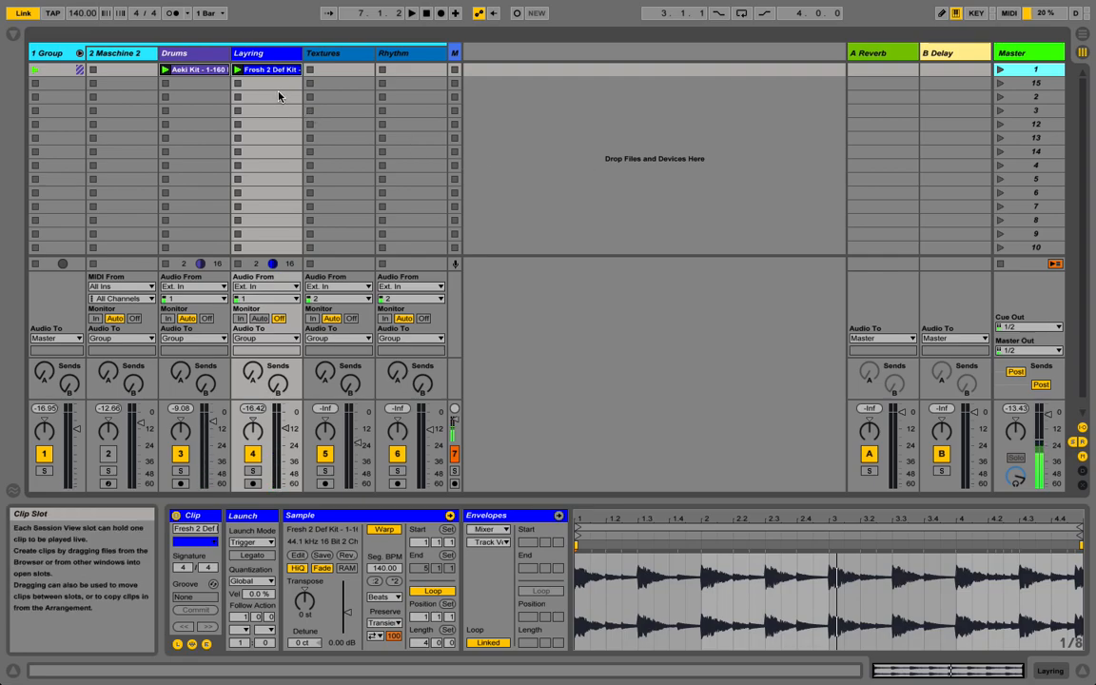
# Step: Capture the playing clips into a new scene and play it with the Layring clip's segment BPM halved to 70
pyautogui.hotkey('ctrl', 'shift', 'i')
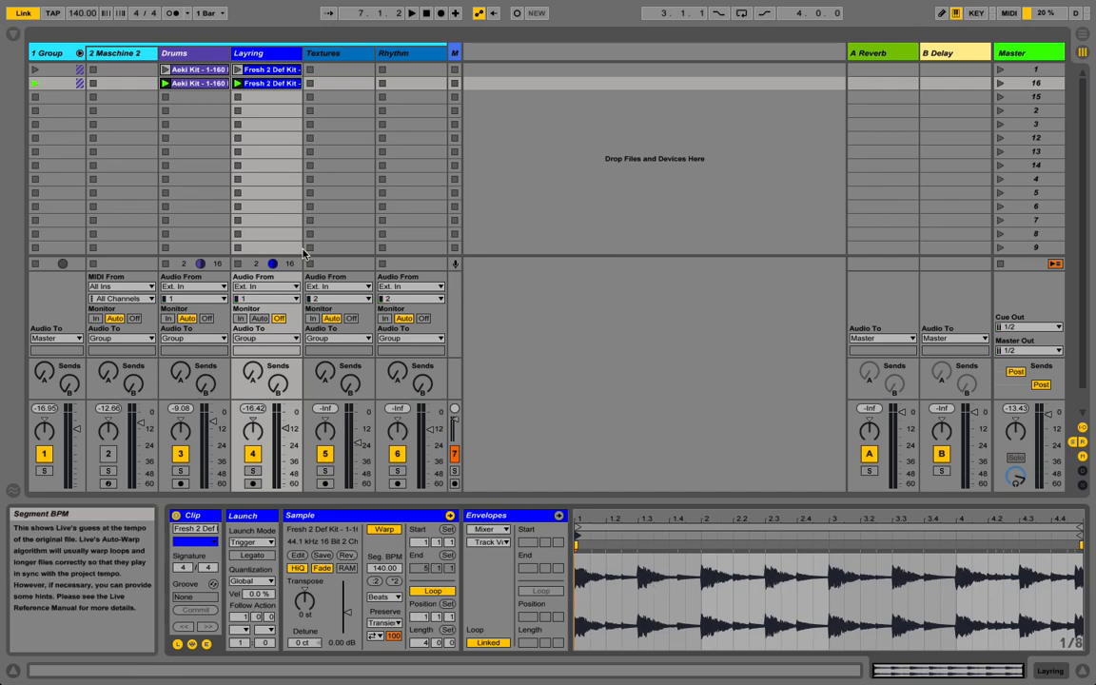
pyautogui.click(376, 583)
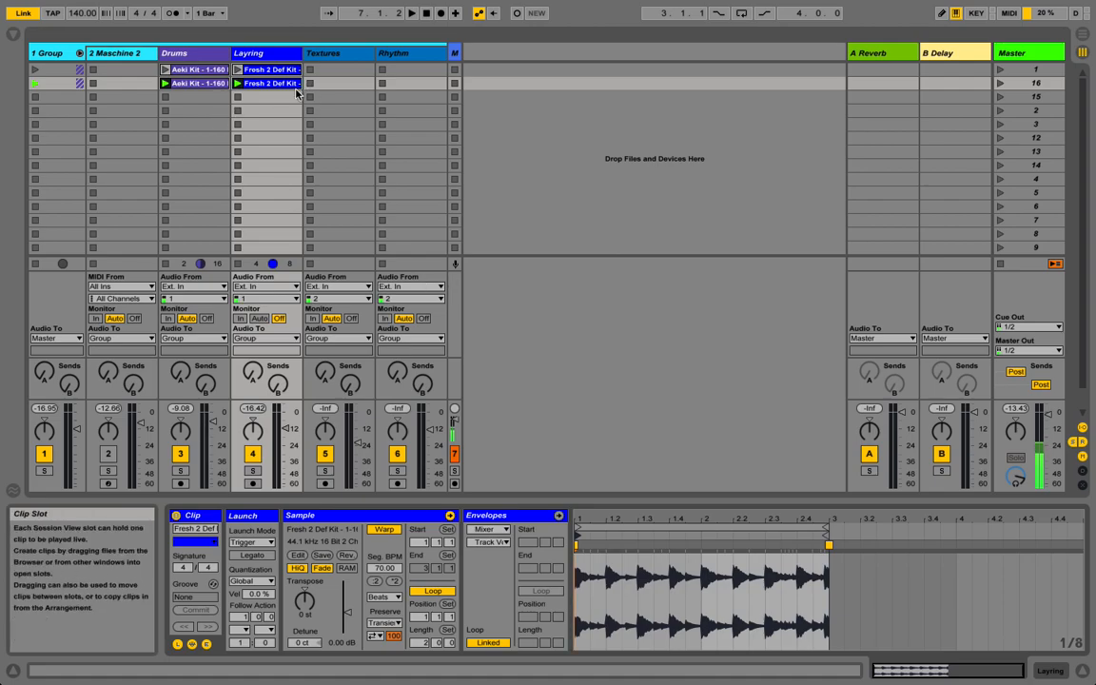
pyautogui.click(1001, 85)
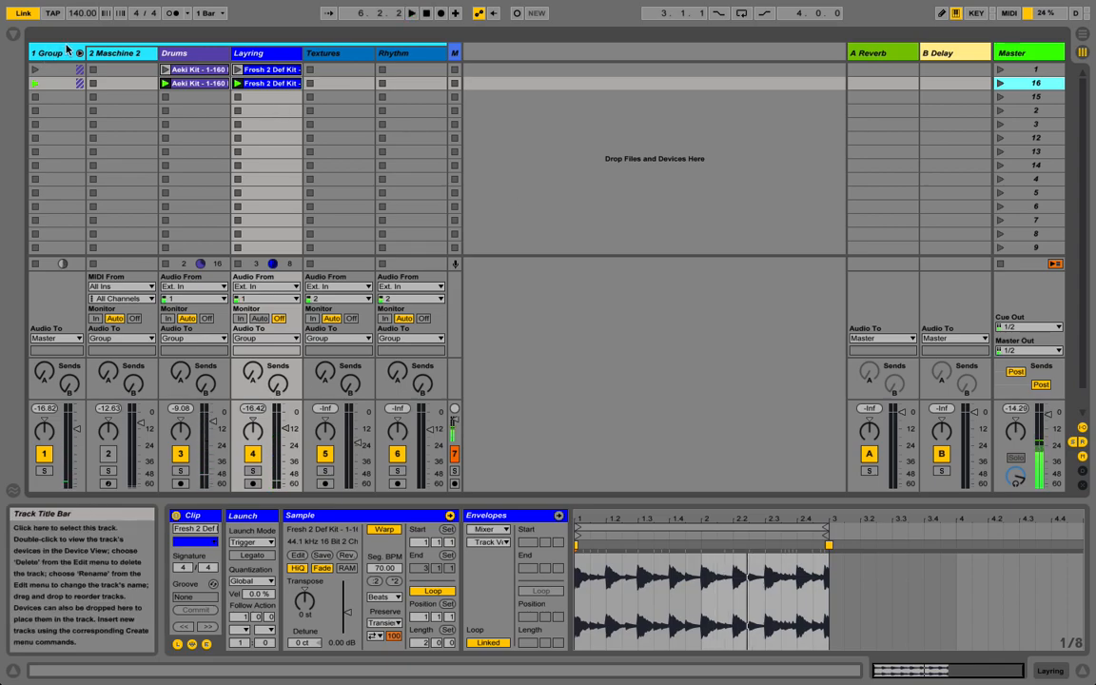
# Step: Reopen the Maschine 2 plug-in window from its track and move it up until it is fully on screen
pyautogui.click(107, 55)
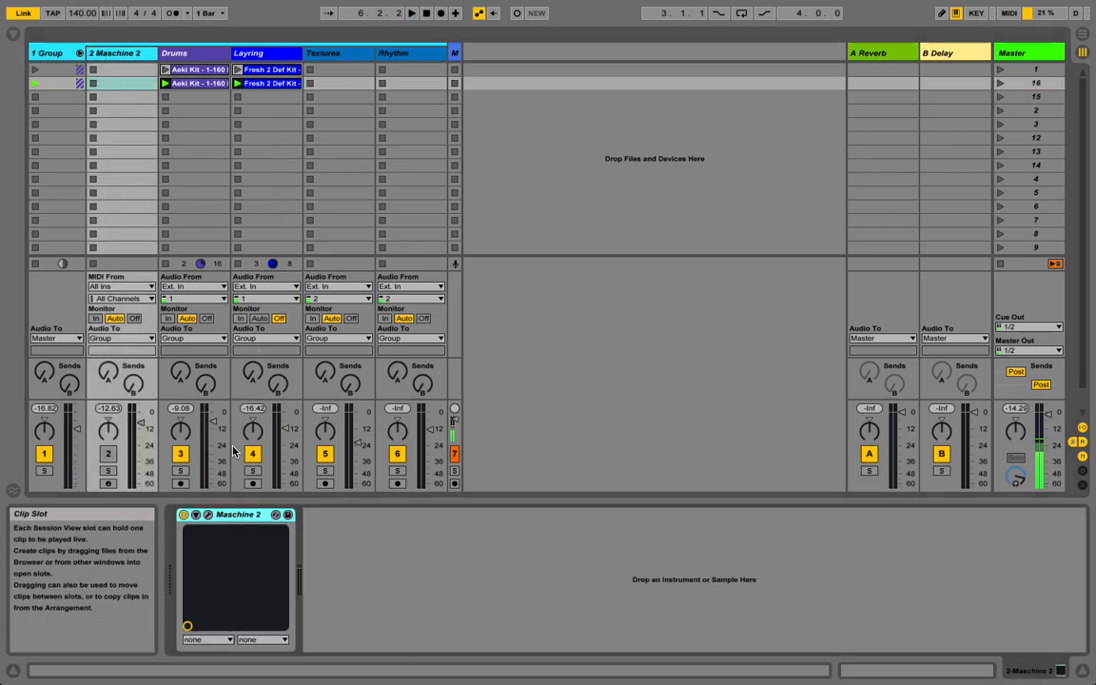
pyautogui.click(208, 515)
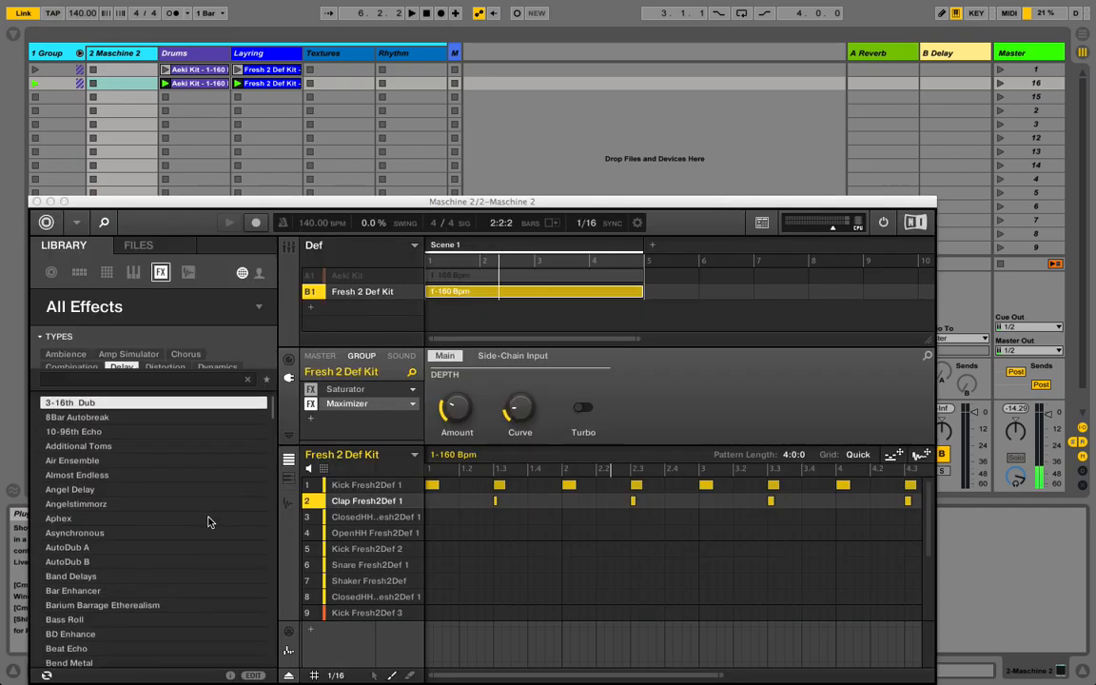
pyautogui.moveTo(422, 201); pyautogui.dragTo(422, 55)
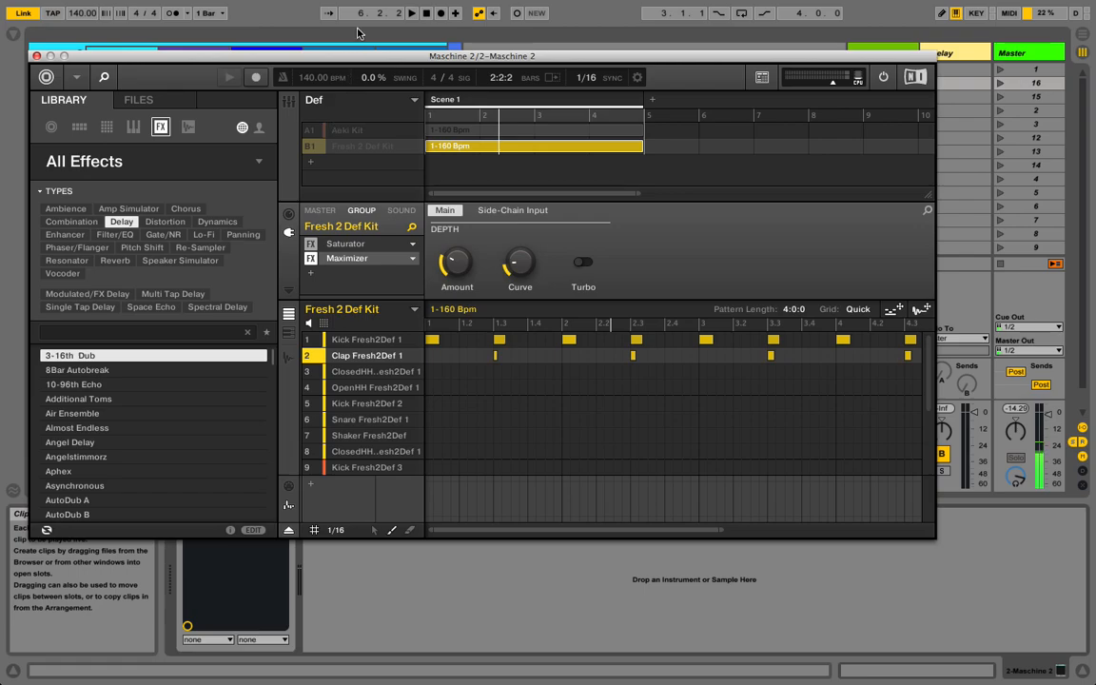
# Step: Unmute and select the Aeki Kit group in Maschine 2, and switch on its Fusion..lections effect
pyautogui.moveTo(328, 57); pyautogui.dragTo(346, 162)
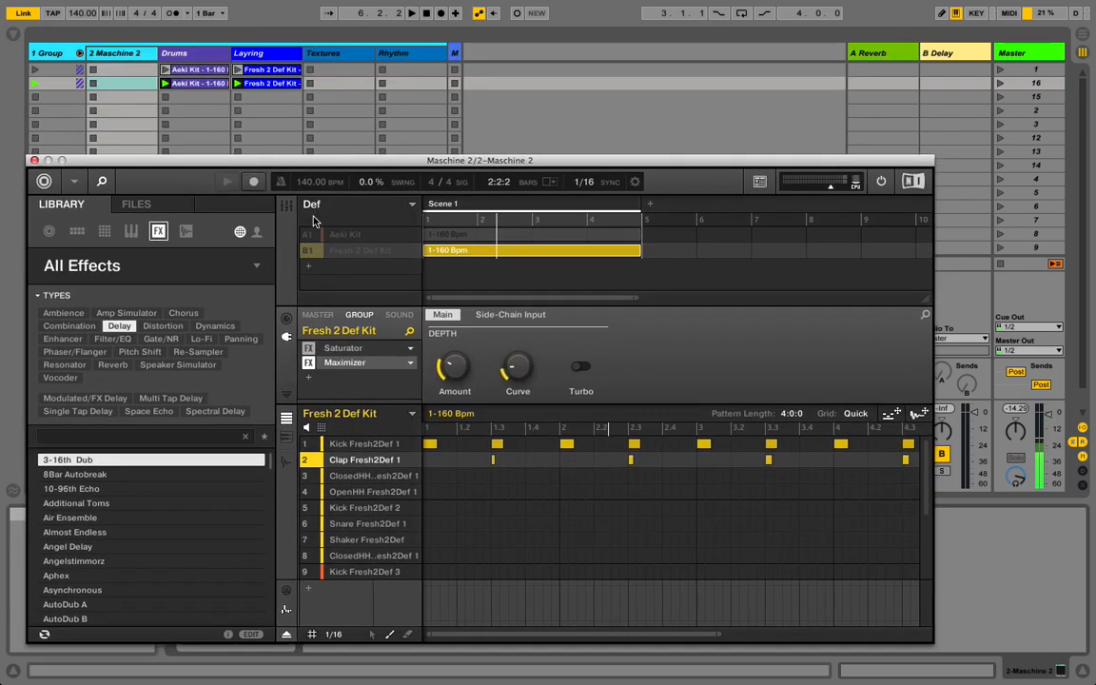
pyautogui.click(307, 235)
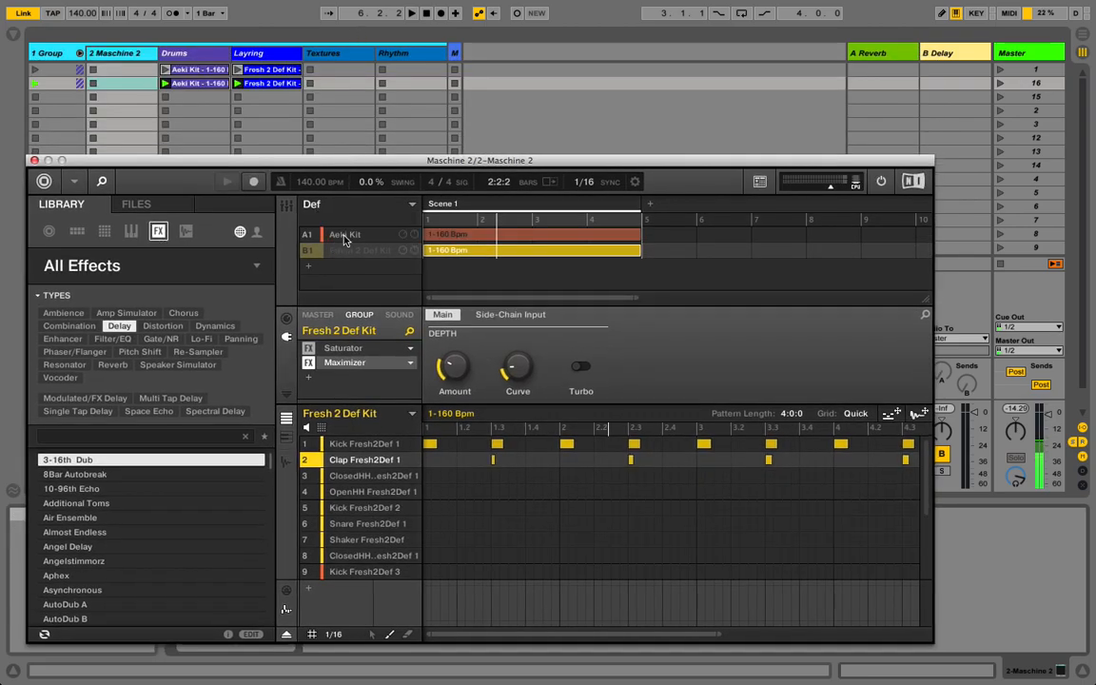
pyautogui.click(344, 238)
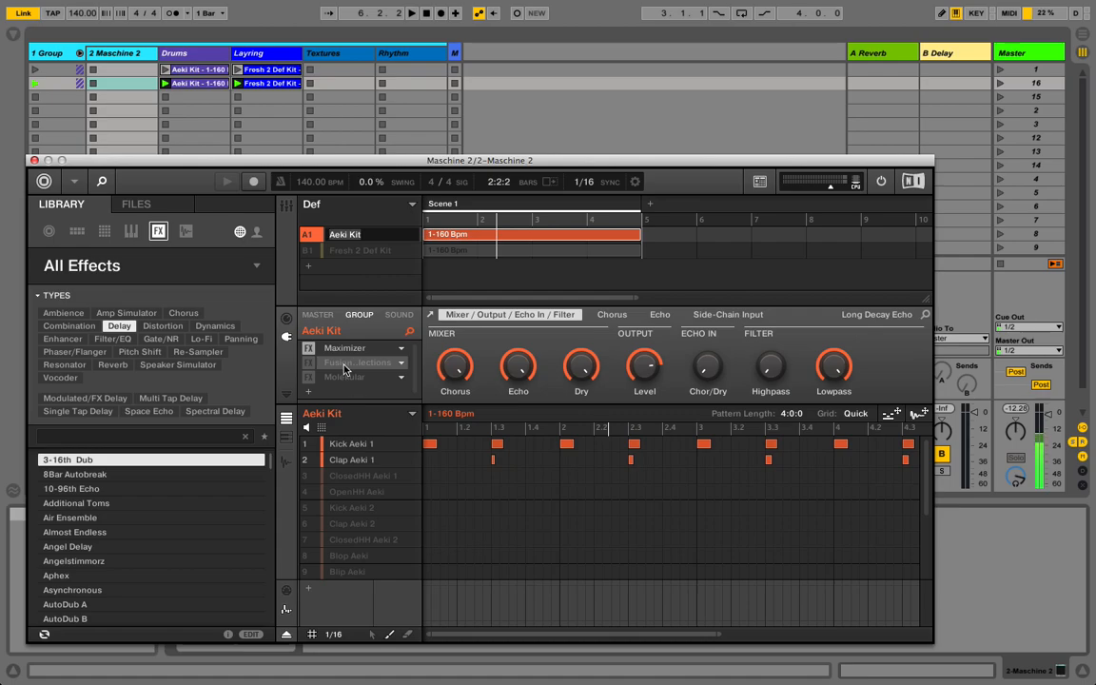
pyautogui.moveTo(361, 166); pyautogui.dragTo(363, 264)
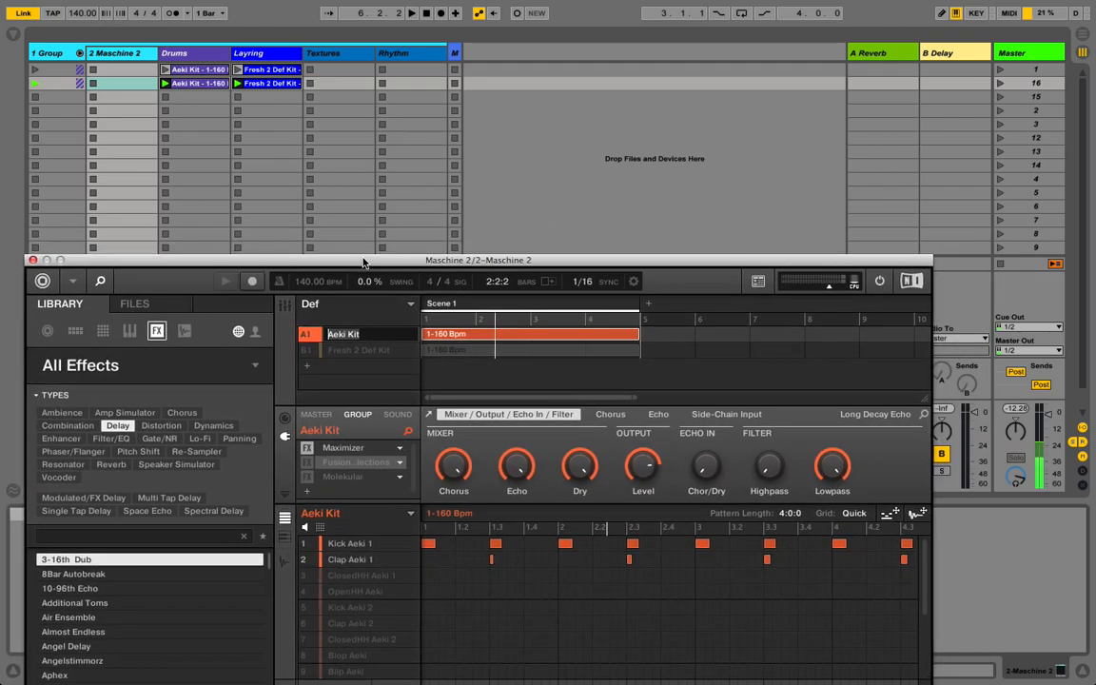
pyautogui.click(306, 462)
pyautogui.moveTo(349, 265)
pyautogui.mouseDown()
pyautogui.moveTo(734, 233)
pyautogui.moveTo(316, 267)
pyautogui.moveTo(355, 259)
pyautogui.mouseUp()
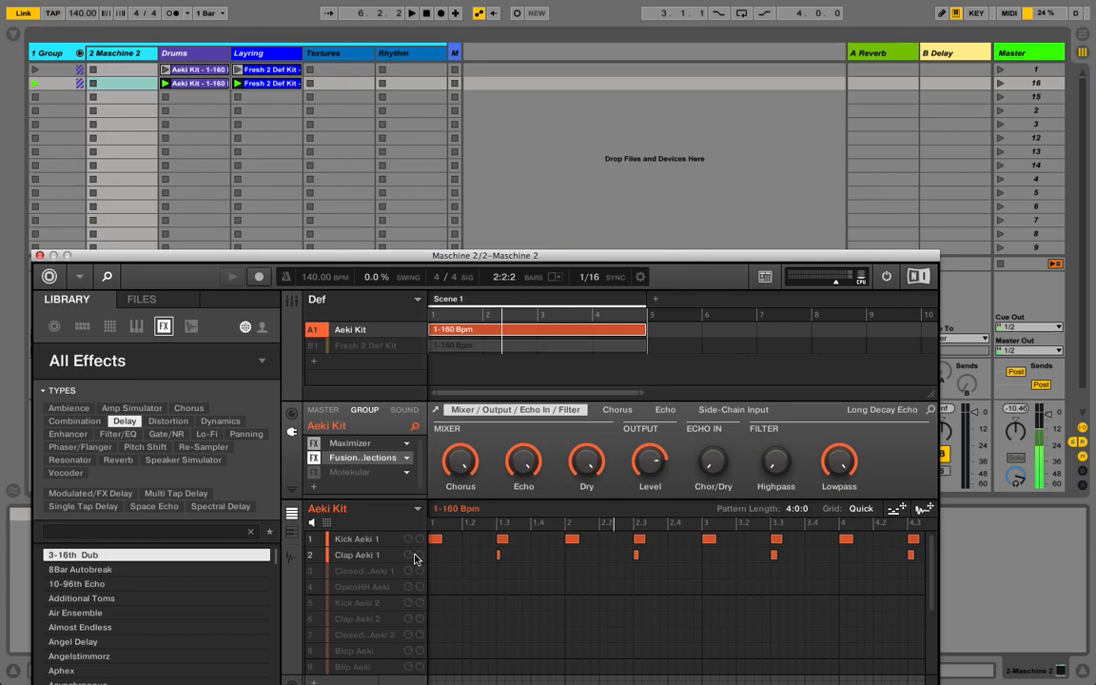
# Step: Place the Aeki Kit pattern as audio in the first slot of the Textures track
pyautogui.moveTo(441, 264); pyautogui.dragTo(439, 192)
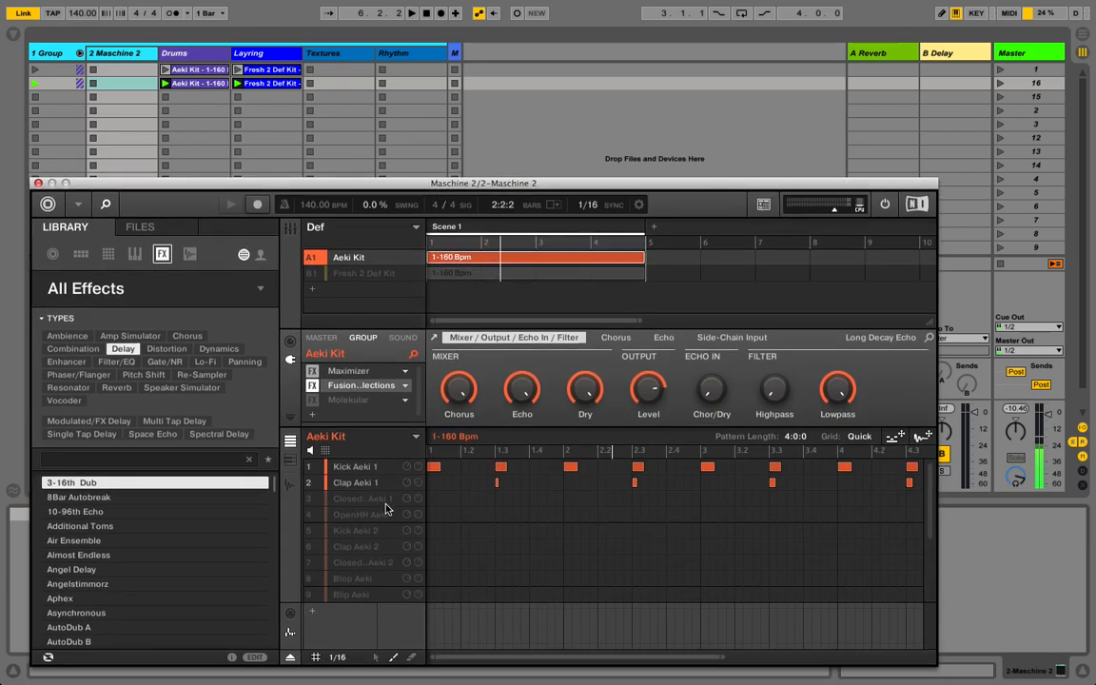
pyautogui.scroll(-4, 429, 519)
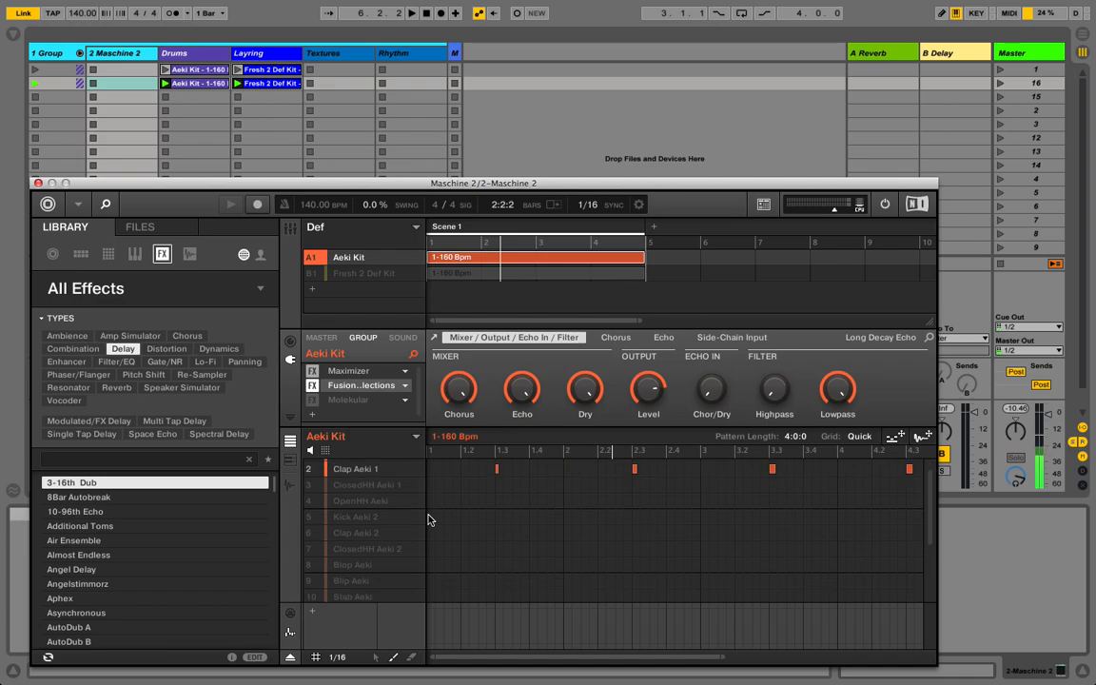
pyautogui.scroll(4, 428, 519)
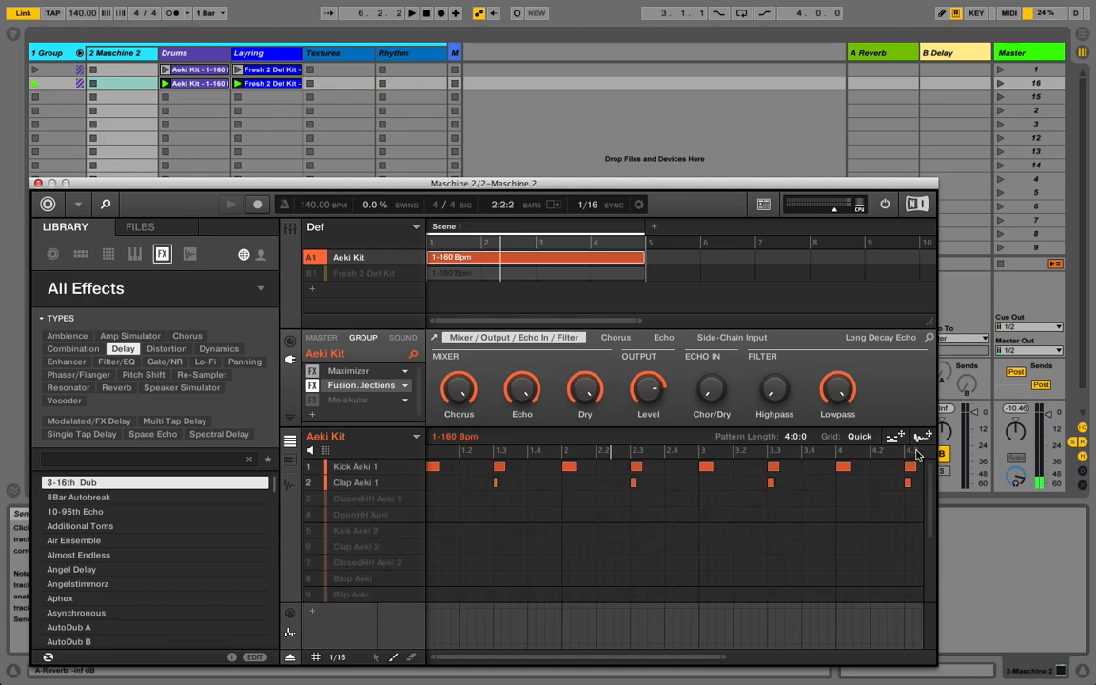
pyautogui.moveTo(919, 443); pyautogui.dragTo(919, 444)
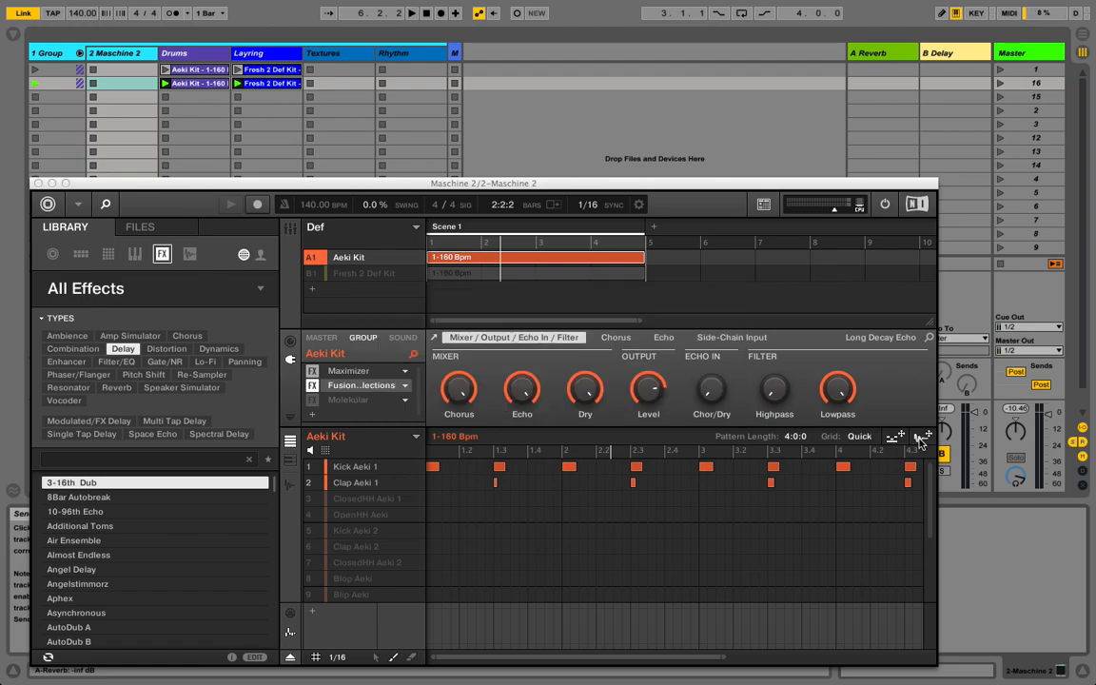
pyautogui.moveTo(920, 440); pyautogui.dragTo(337, 74)
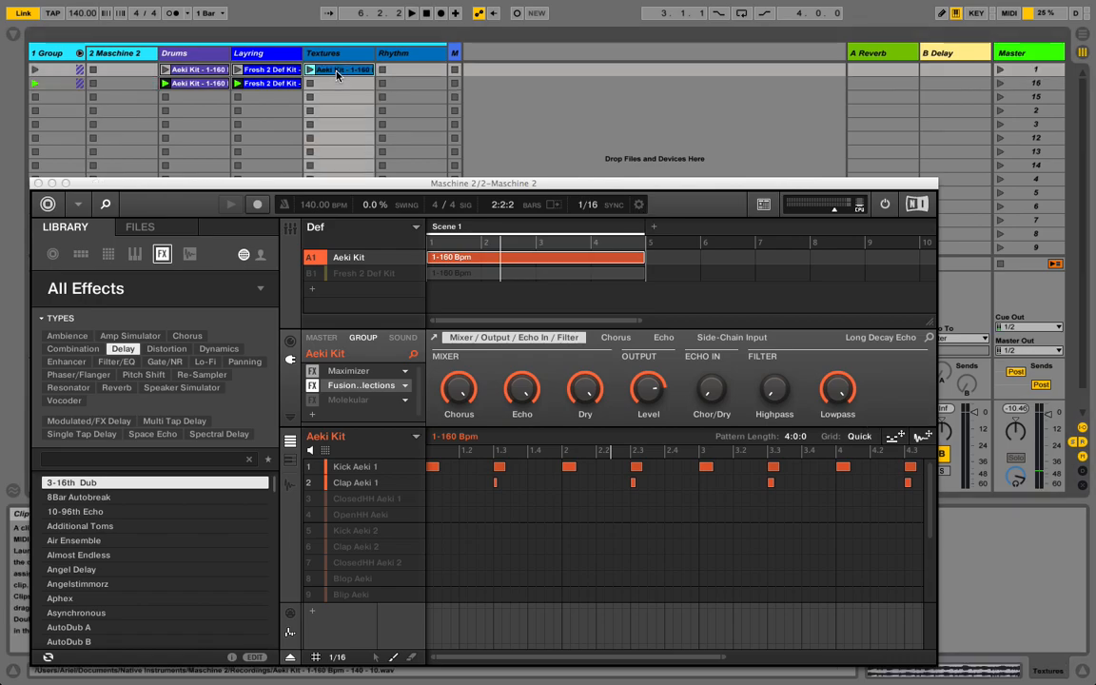
# Step: Open the new Textures clip's settings, close the Maschine 2 window, and lower the clip gain to -6 dB
pyautogui.moveTo(301, 184); pyautogui.dragTo(845, 165)
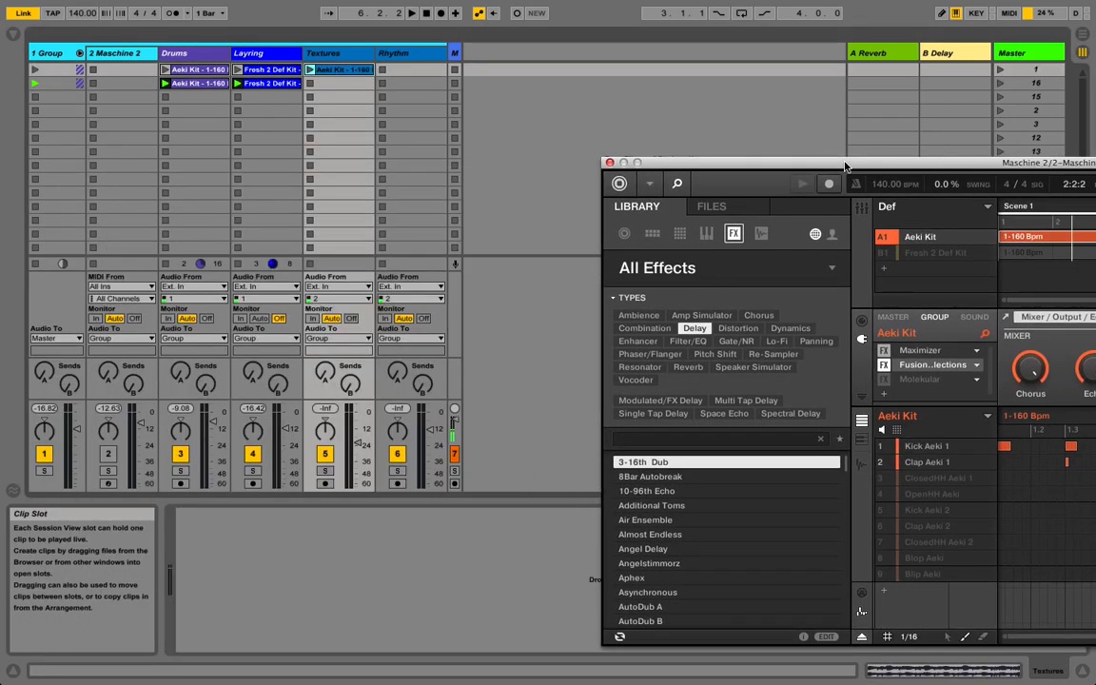
pyautogui.click(359, 72)
pyautogui.doubleClick(359, 71)
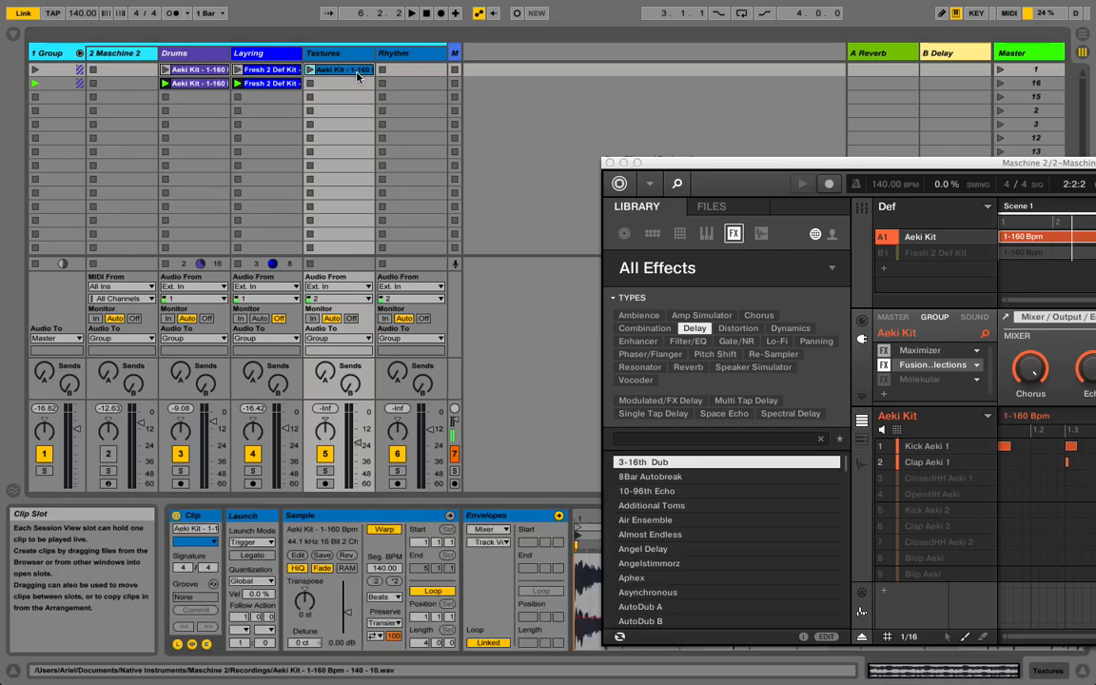
pyautogui.click(609, 164)
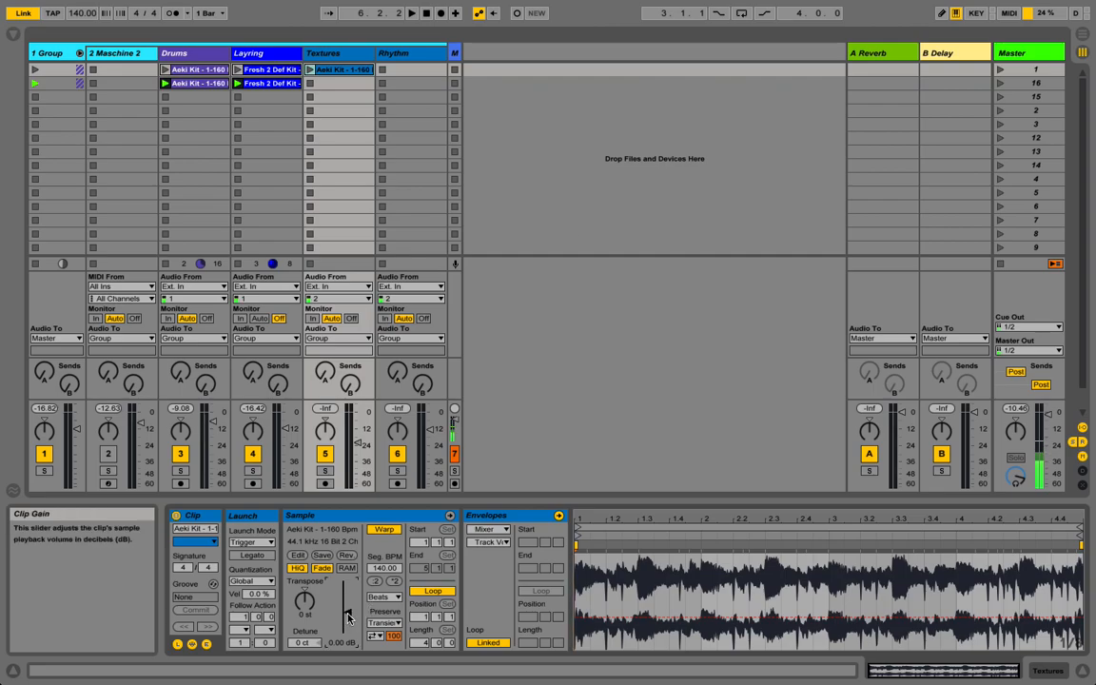
pyautogui.click(348, 617)
pyautogui.press('Return')
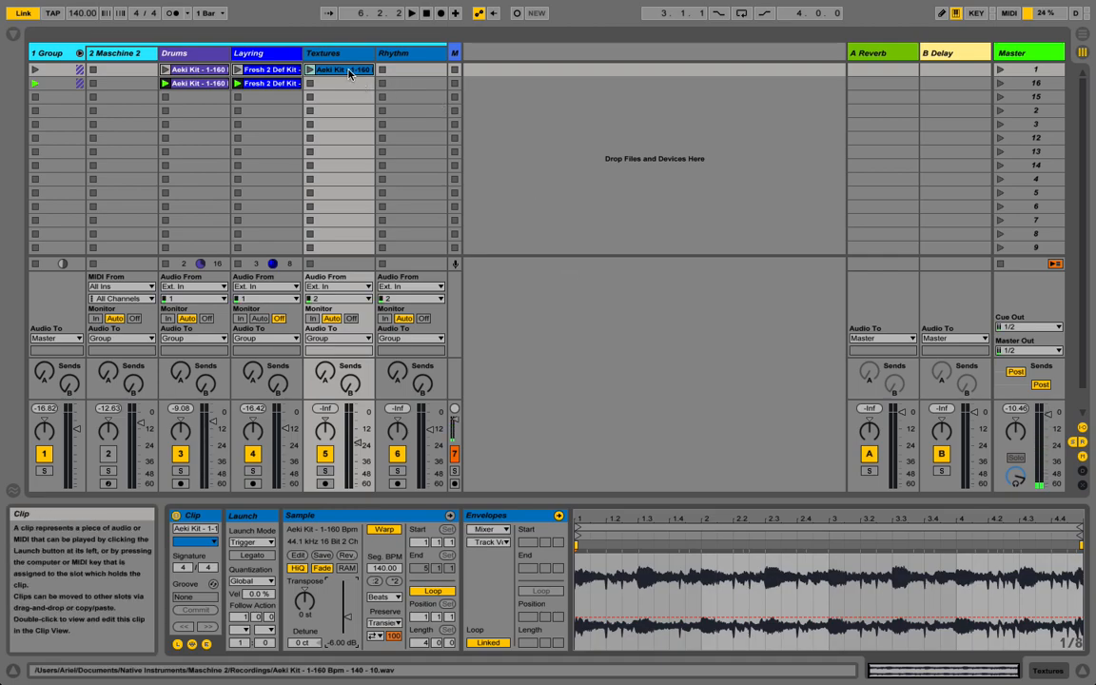
# Step: Double the Textures clip's segment BPM to 280 and transpose the clip up 12 semitones
pyautogui.click(395, 581)
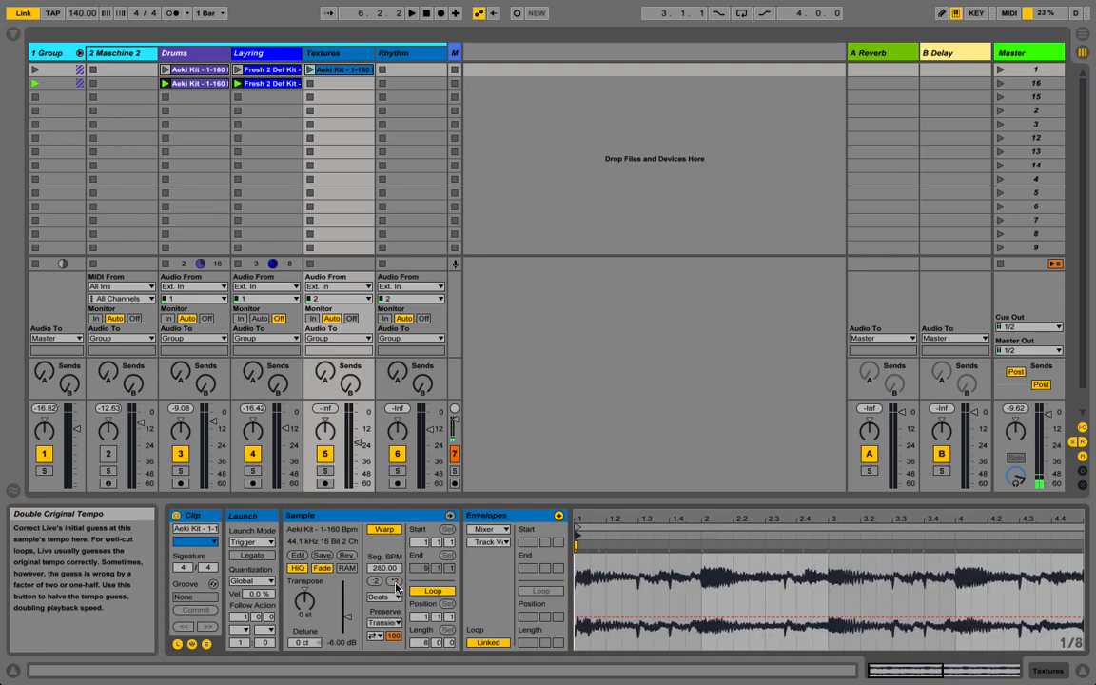
pyautogui.click(307, 607)
pyautogui.write('12')
pyautogui.press('Return')
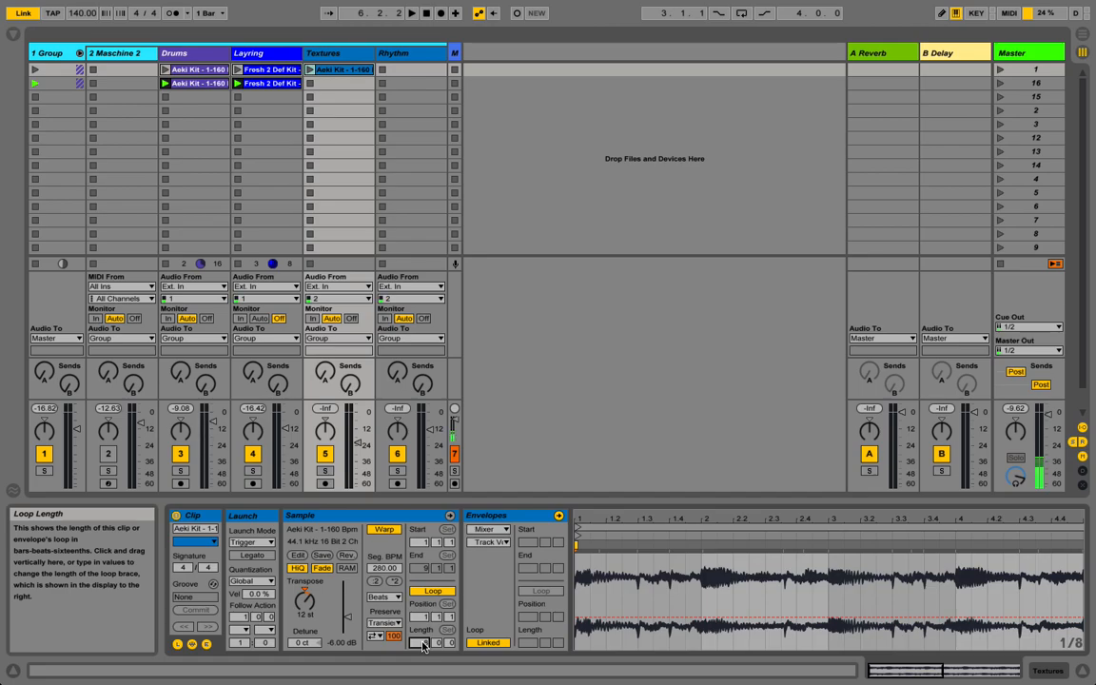
# Step: Set the Textures clip's loop length to 4 bars
pyautogui.press('Return')
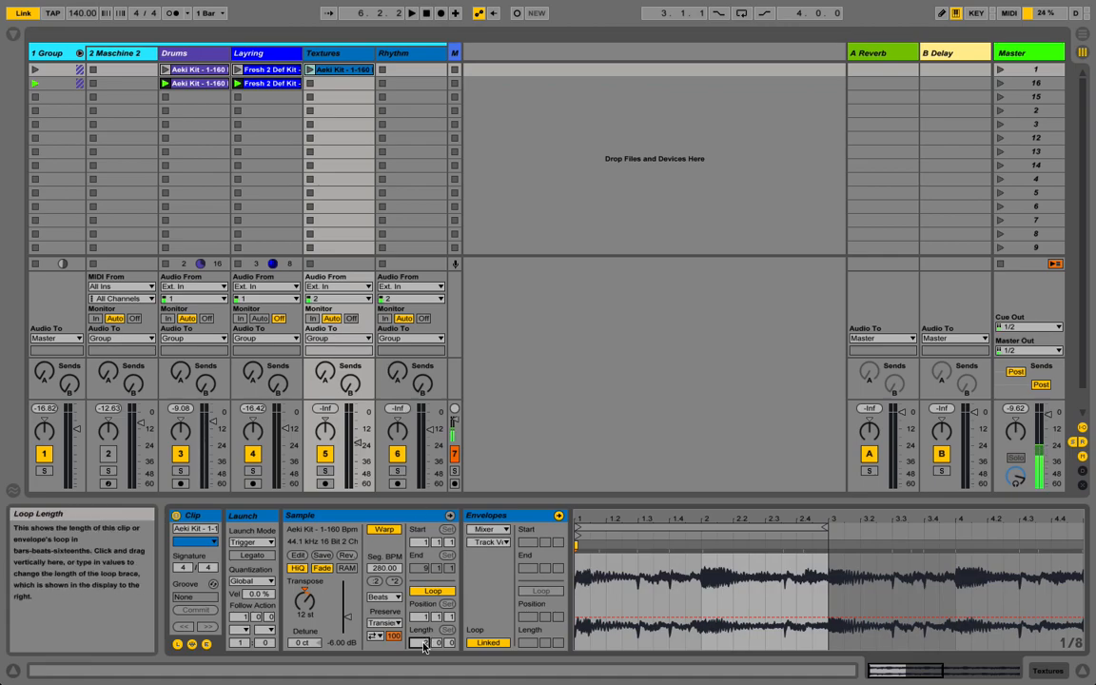
pyautogui.write('4')
pyautogui.press('Return')
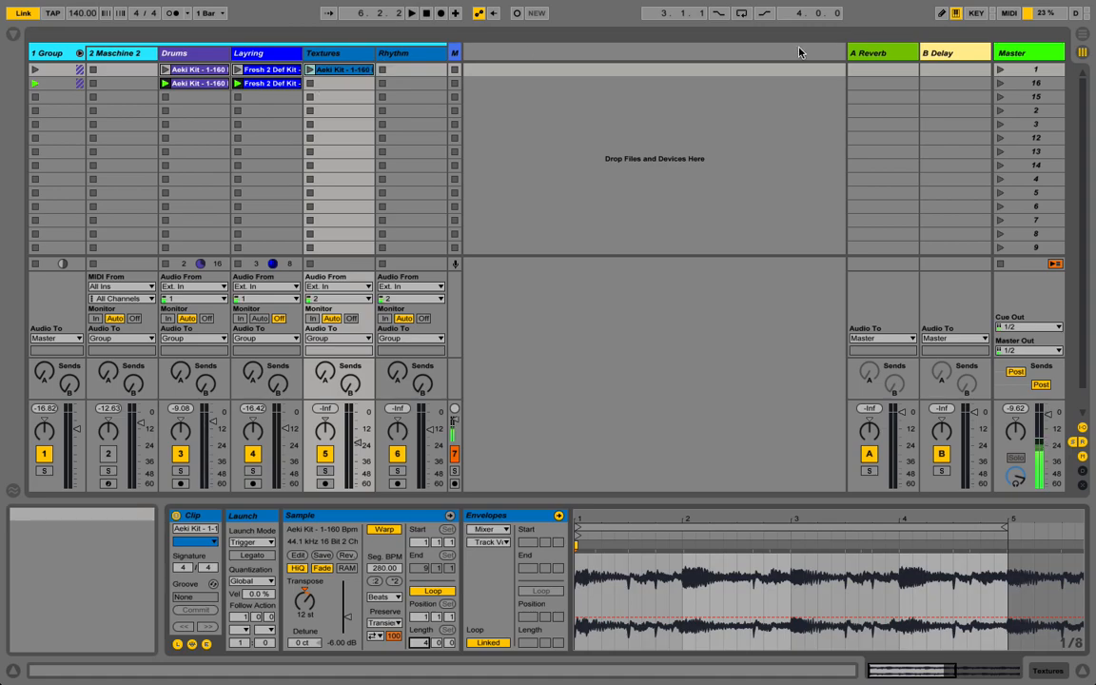
# Step: Move the Textures clip down into scene 16, launch that scene, and solo the Textures track
pyautogui.moveTo(350, 70)
pyautogui.mouseDown()
pyautogui.moveTo(355, 91)
pyautogui.moveTo(347, 84)
pyautogui.mouseUp()
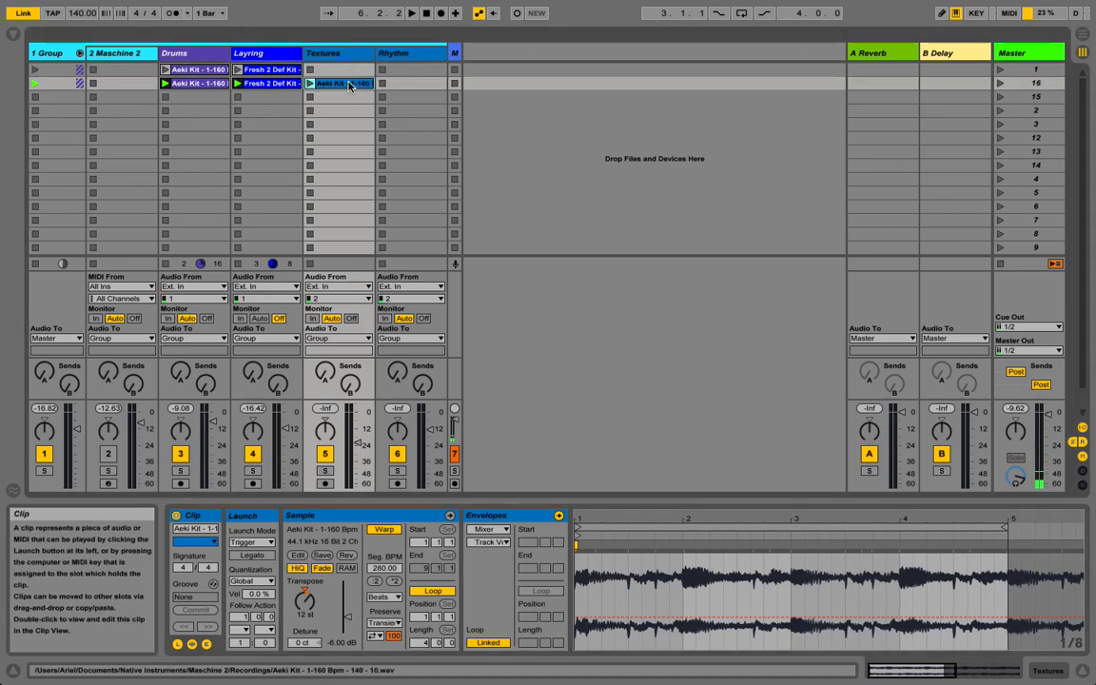
pyautogui.click(1001, 83)
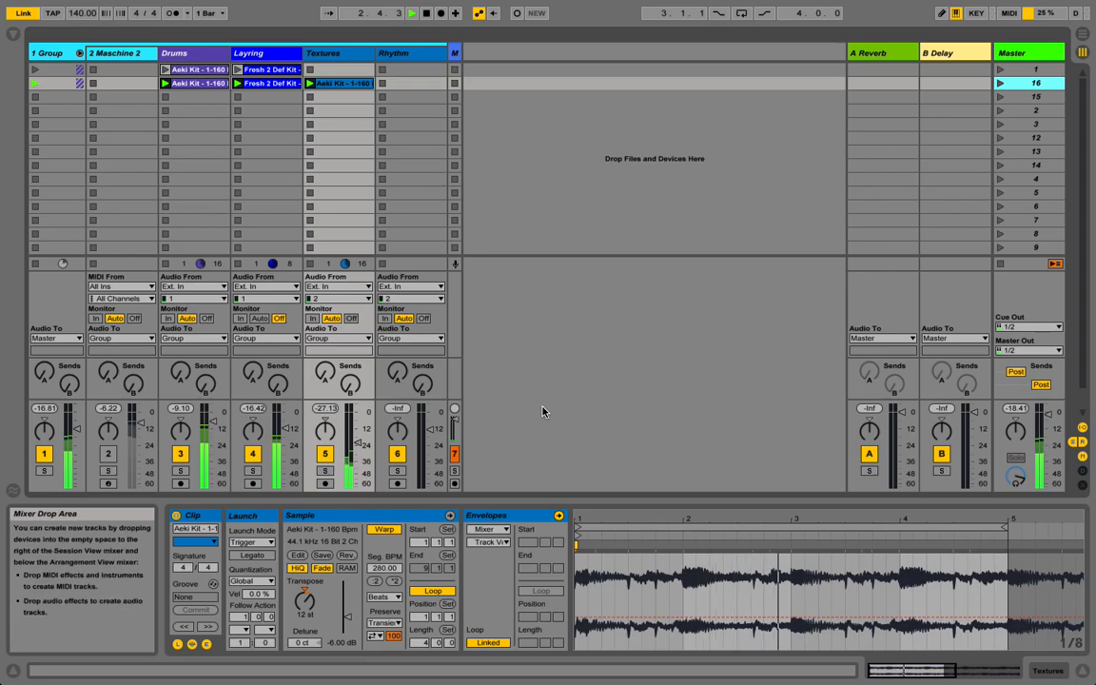
pyautogui.click(325, 471)
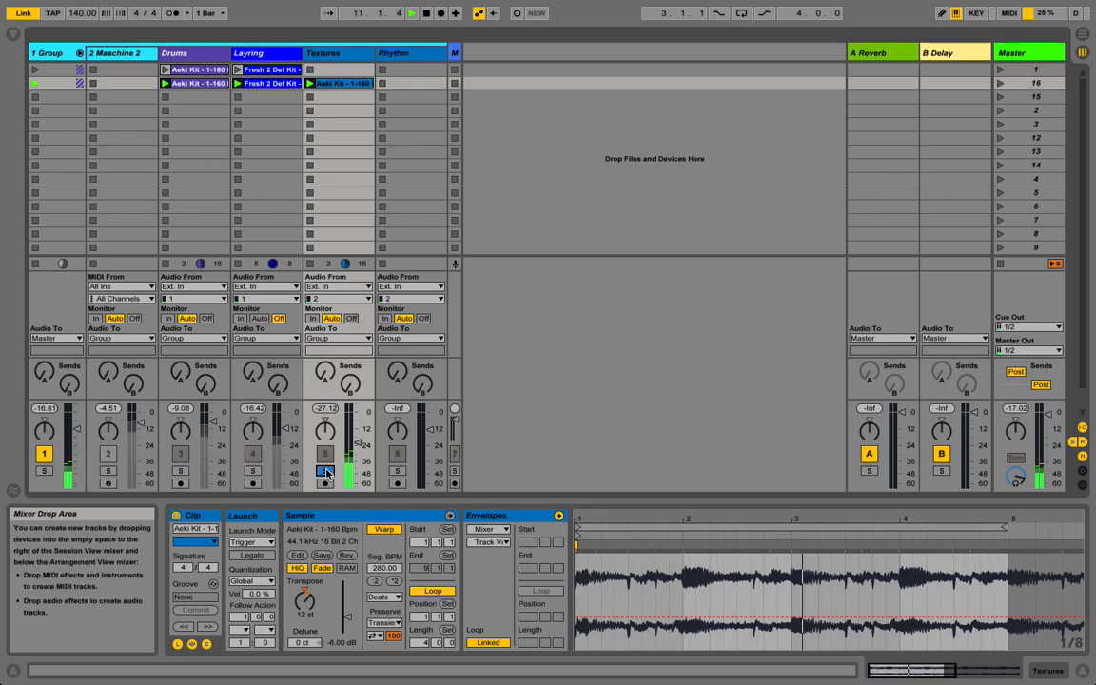
# Step: Raise the Textures track volume to -17 dB and change the clip's warp mode to Texture
pyautogui.moveTo(359, 442); pyautogui.dragTo(360, 436)
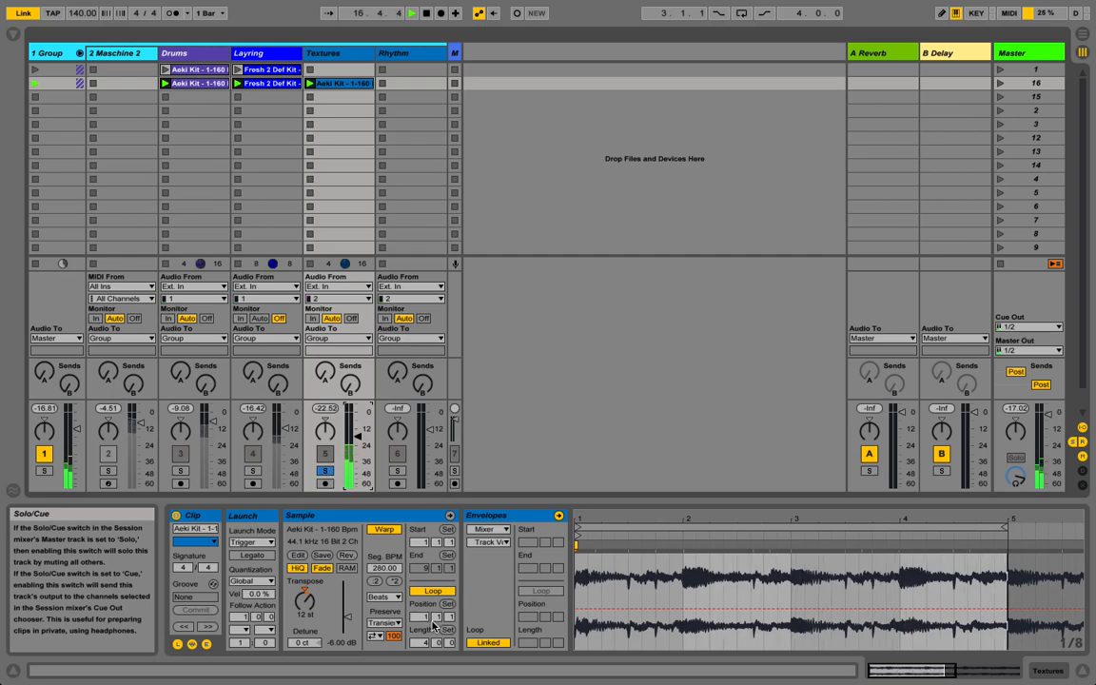
pyautogui.click(394, 597)
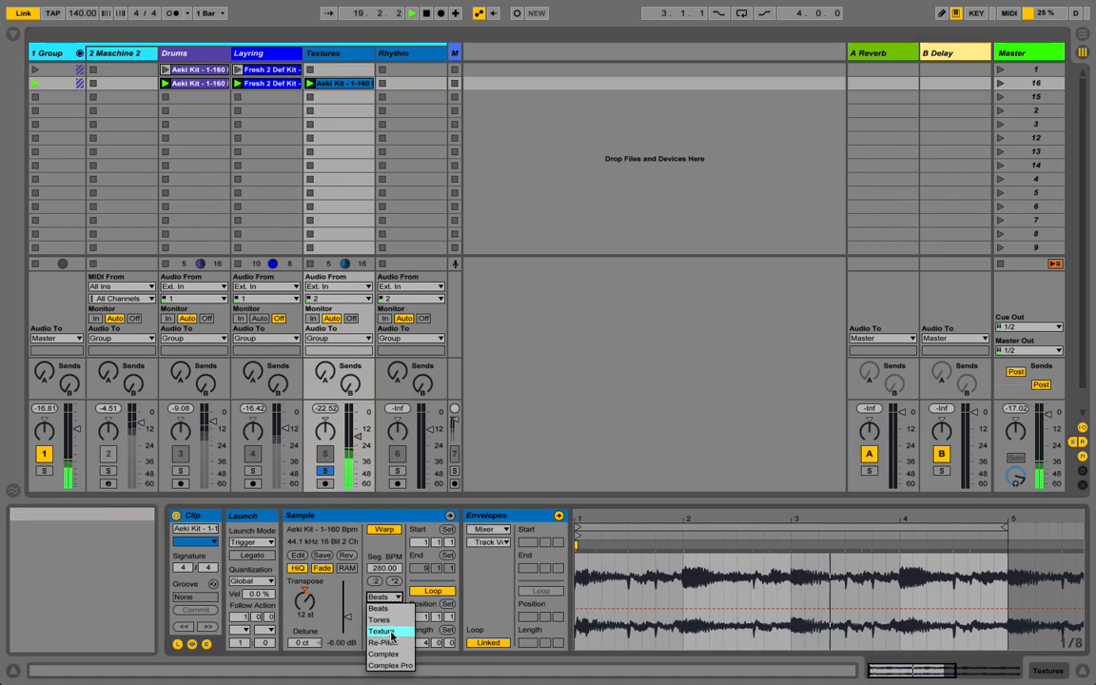
pyautogui.click(382, 633)
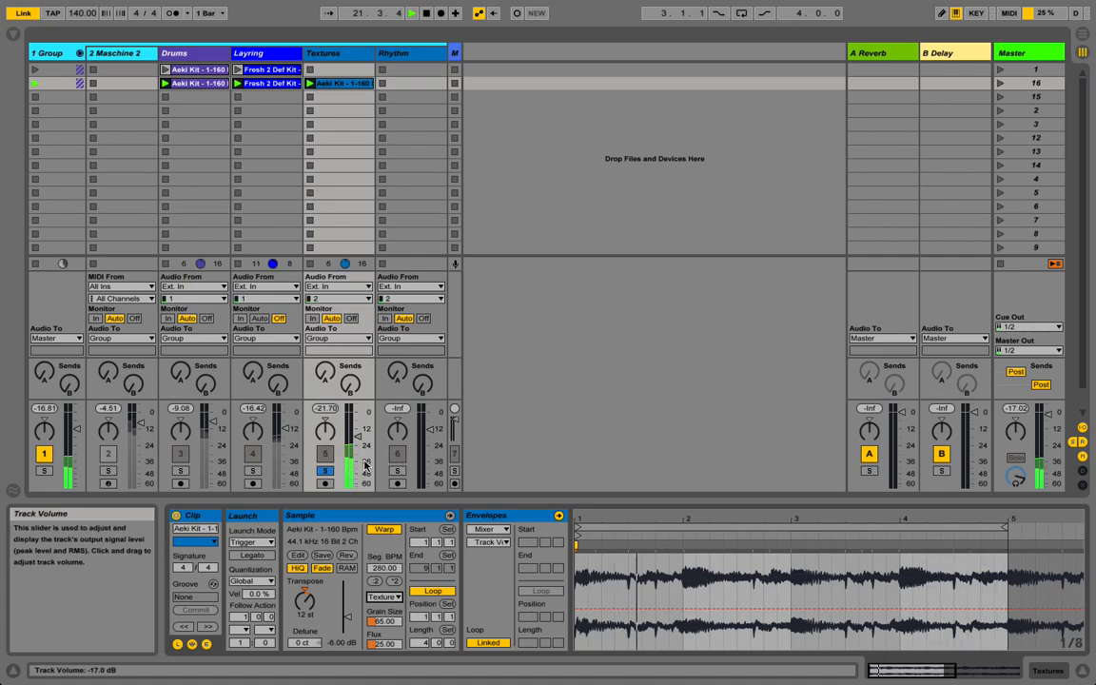
# Step: Shorten the Textures clip's loop length to 2 bars and unsolo the track to hear it with the others
pyautogui.click(424, 644)
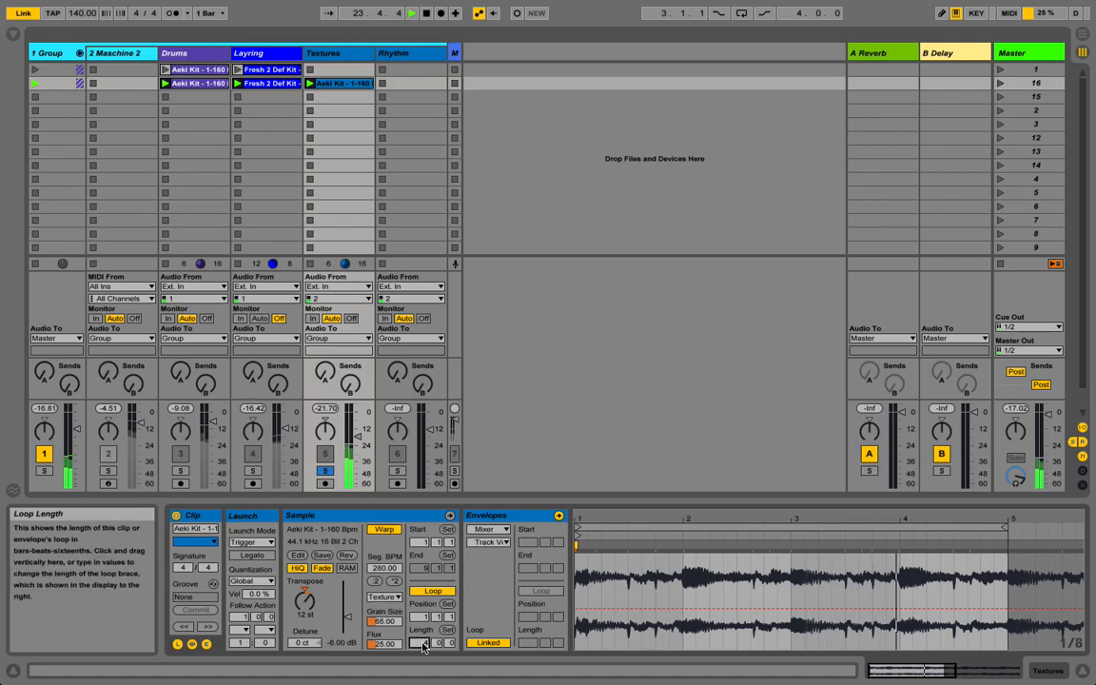
pyautogui.write('2')
pyautogui.press('Return')
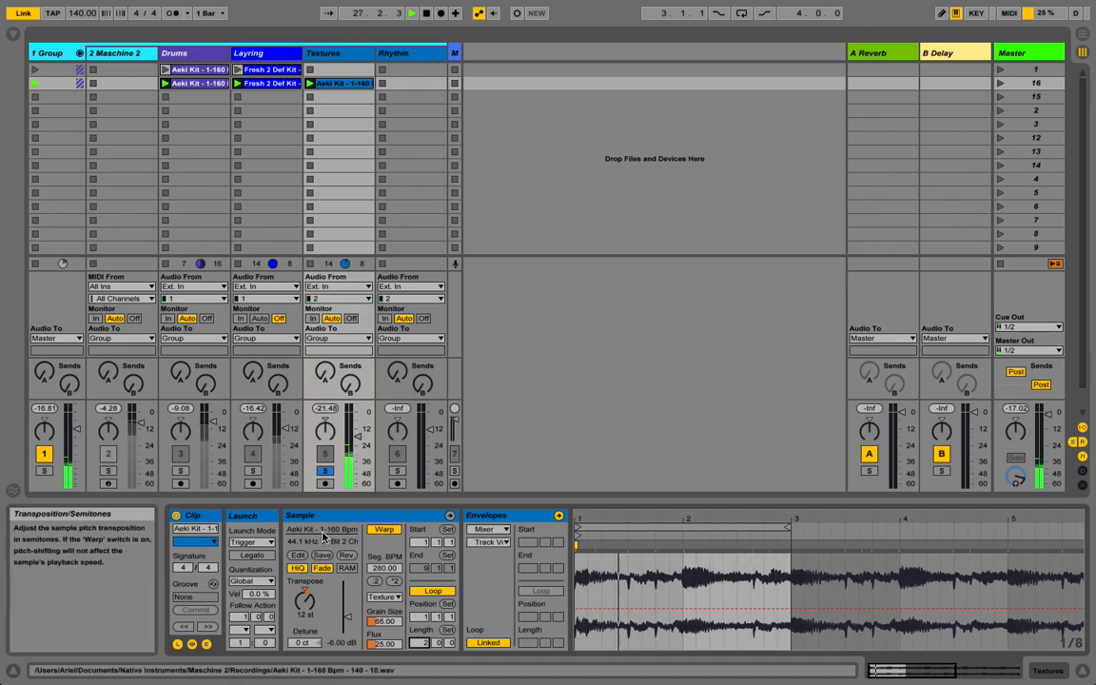
pyautogui.click(325, 471)
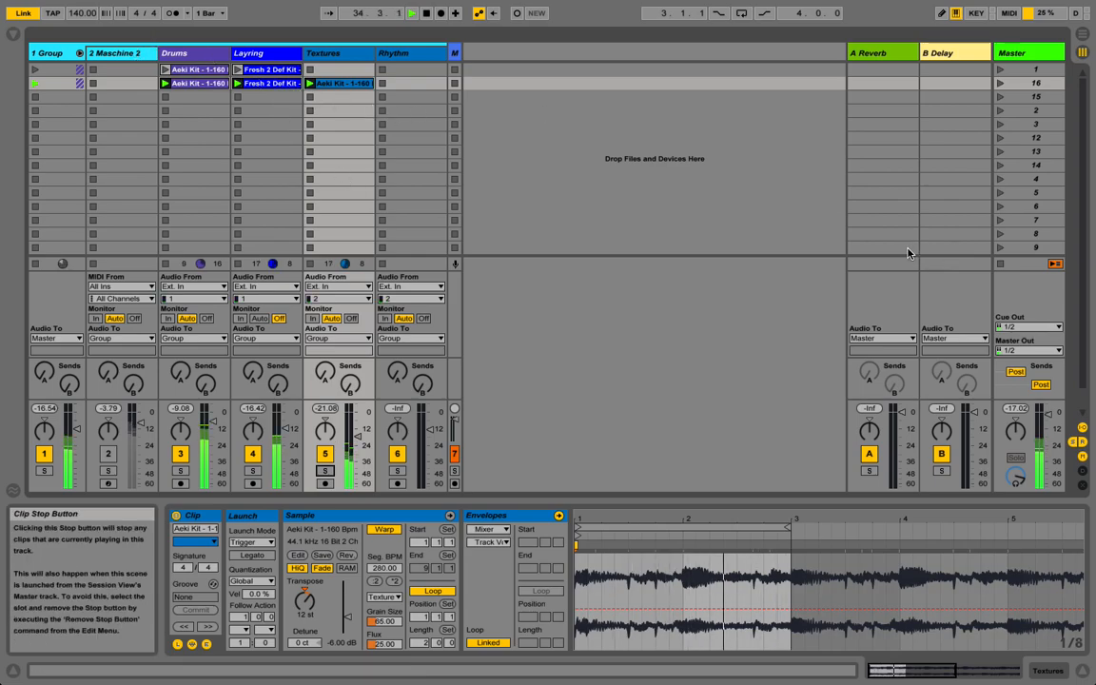
# Step: Reopen the Maschine 2 plug-in, solo the Chord Aeki sound in the Aeki Kit pattern, and shift the window off the session tracks
pyautogui.click(105, 49)
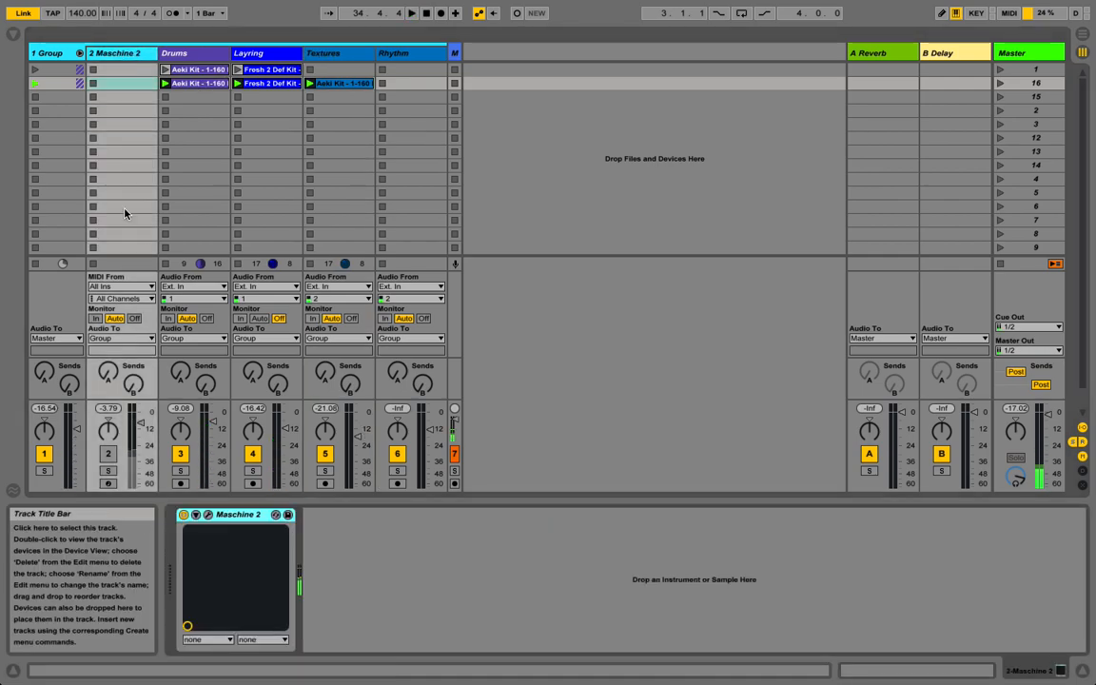
pyautogui.click(208, 516)
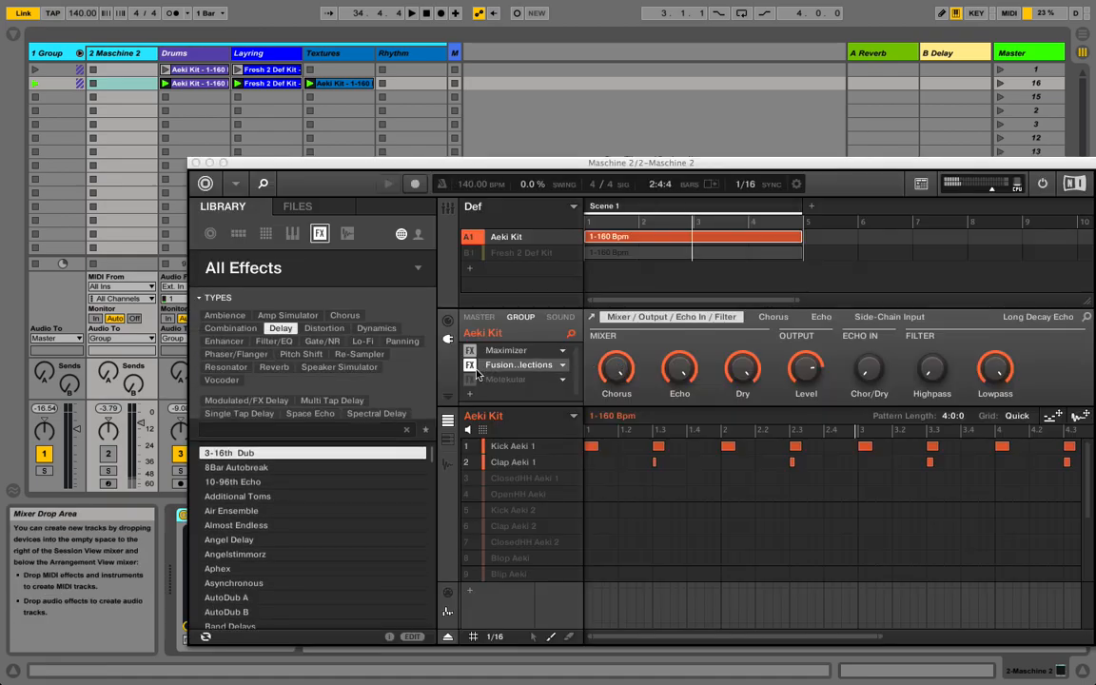
pyautogui.scroll(-2, 564, 472)
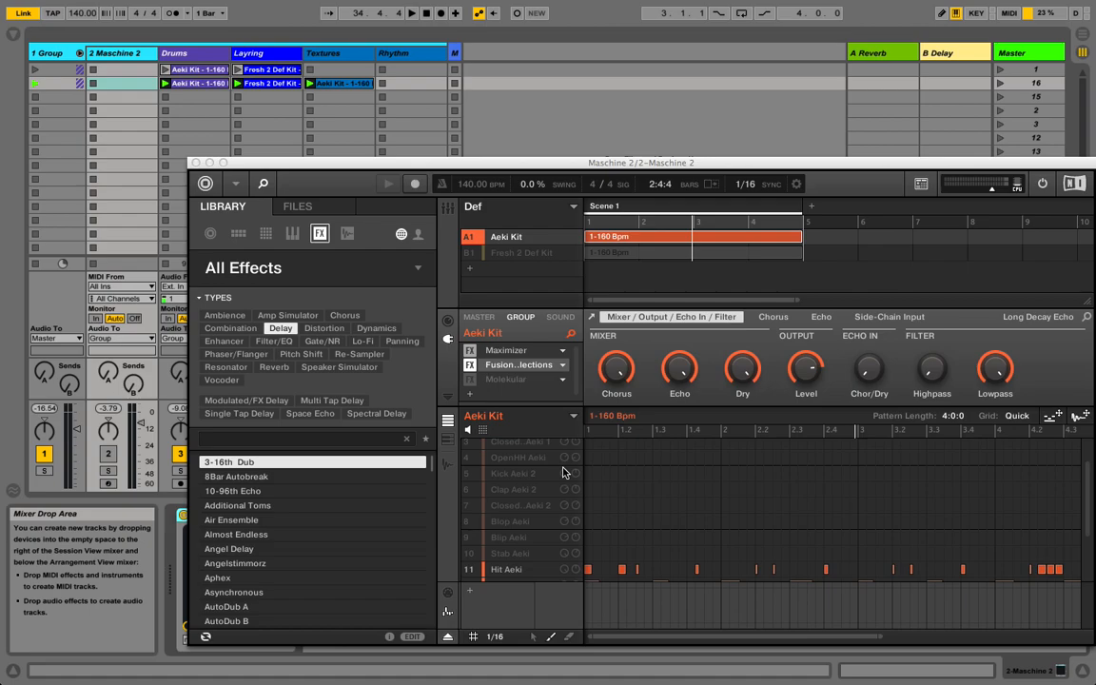
pyautogui.scroll(3, 516, 557)
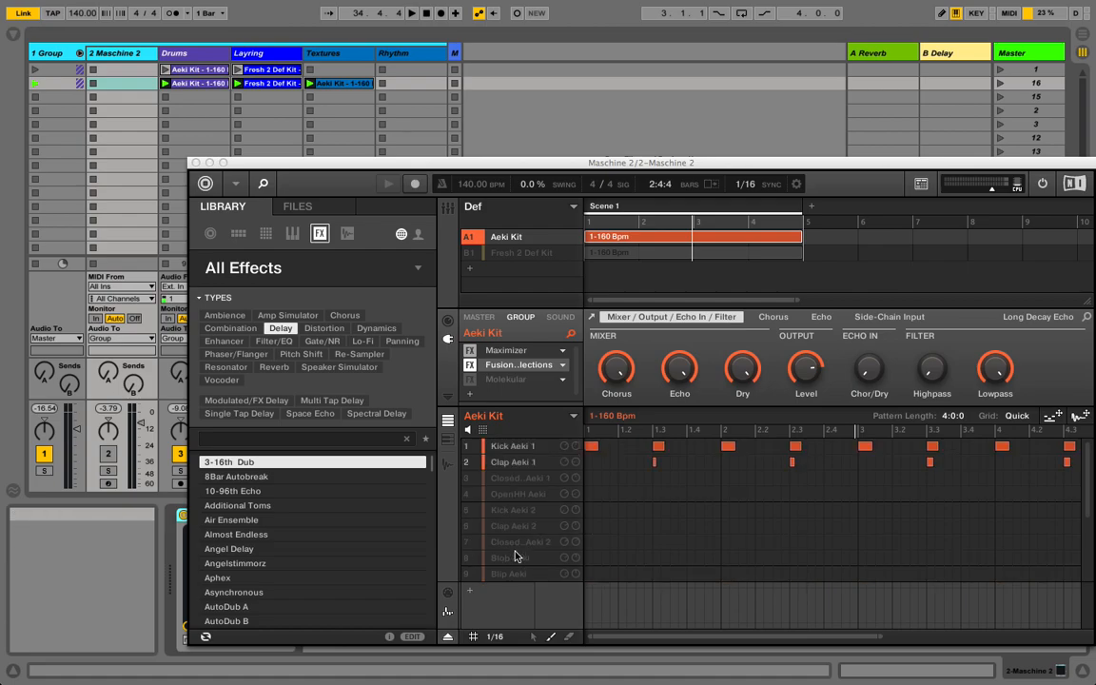
pyautogui.scroll(-5, 515, 557)
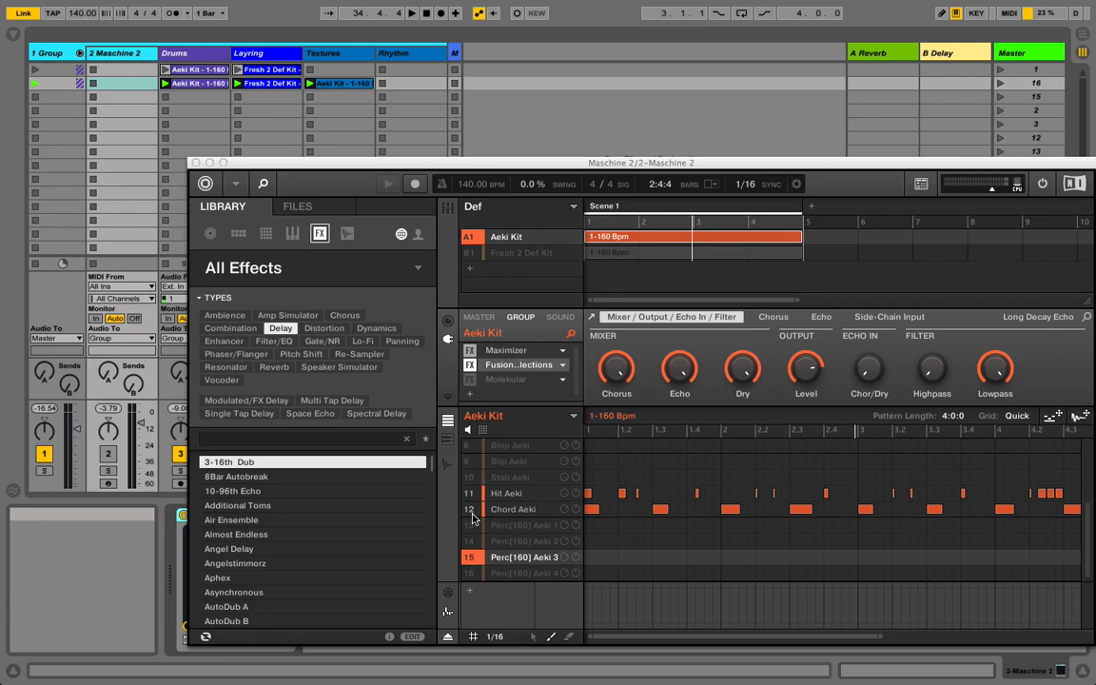
pyautogui.keyDown('shift'); pyautogui.click(472, 513); pyautogui.keyUp('shift')
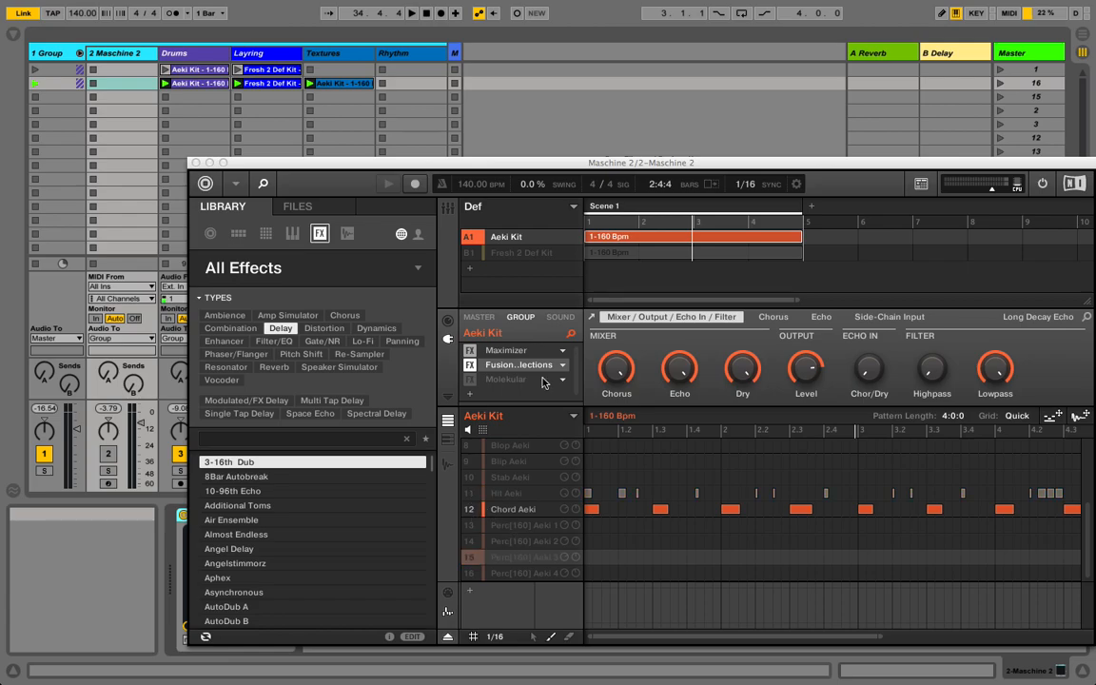
pyautogui.moveTo(612, 163); pyautogui.dragTo(406, 213)
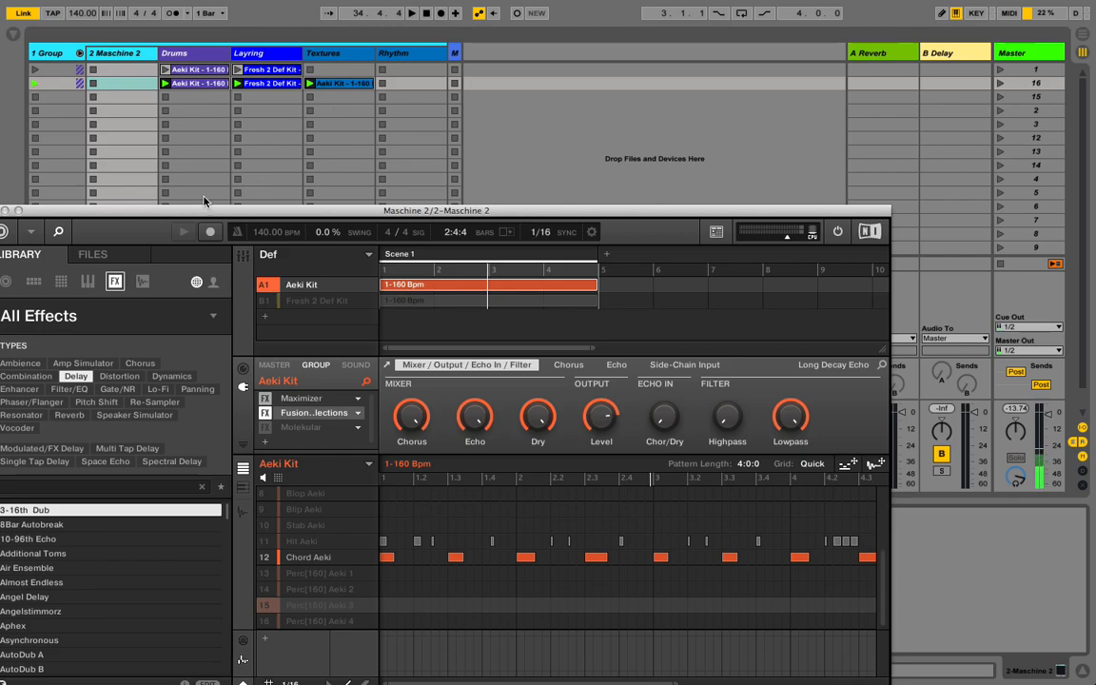
pyautogui.moveTo(191, 211); pyautogui.dragTo(490, 211)
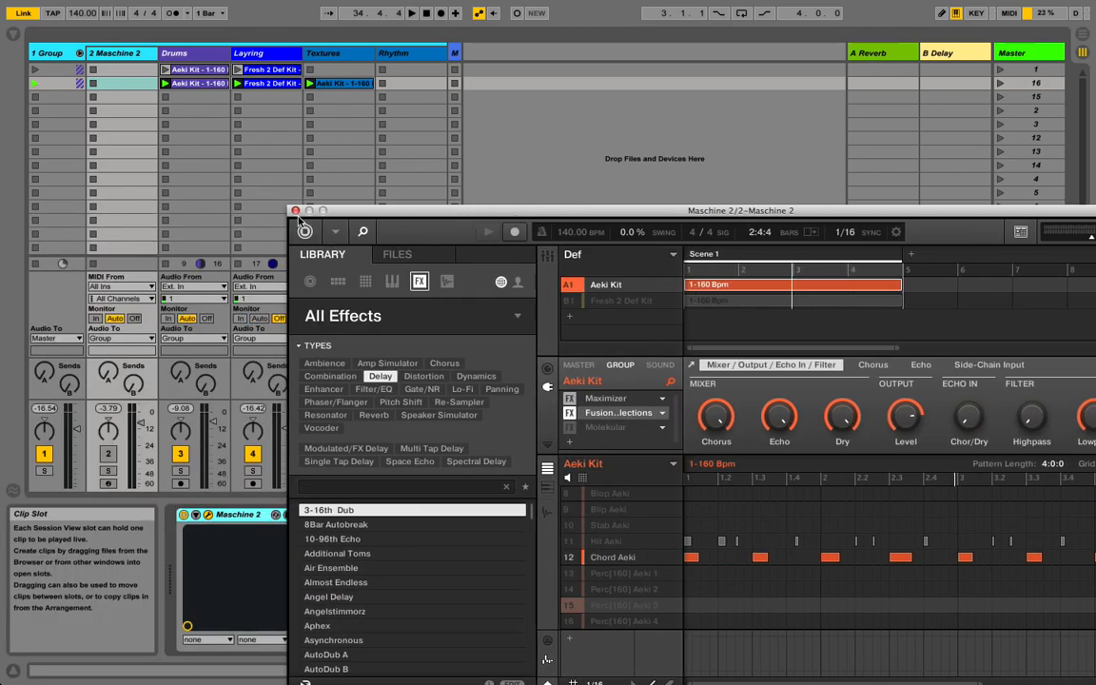
# Step: Close the Maschine 2 window, capture the playing clips into a new scene, and move those clips up into scene 15
pyautogui.click(295, 210)
pyautogui.click(281, 146)
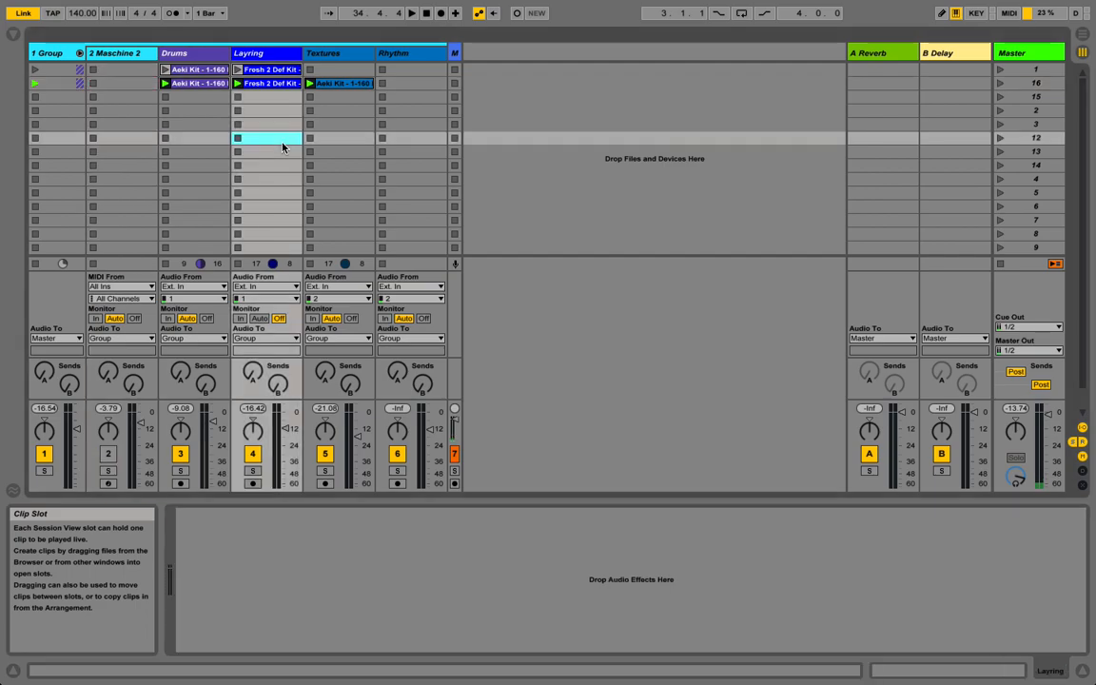
pyautogui.hotkey('ctrl', 'shift', 'i')
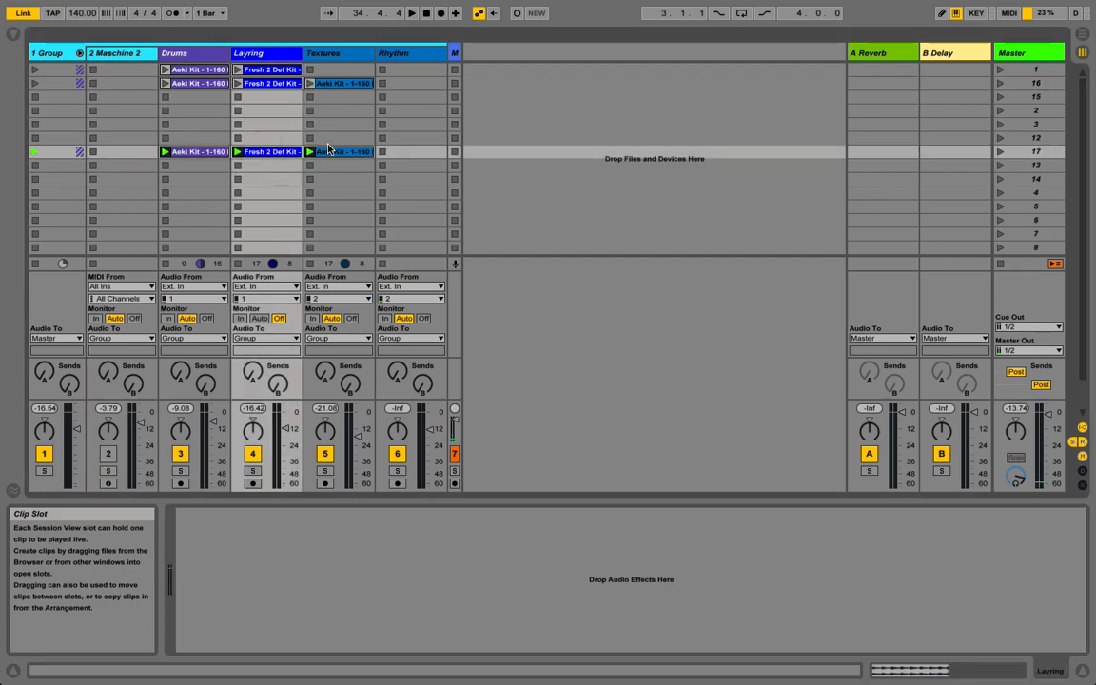
pyautogui.moveTo(334, 154); pyautogui.dragTo(204, 98)
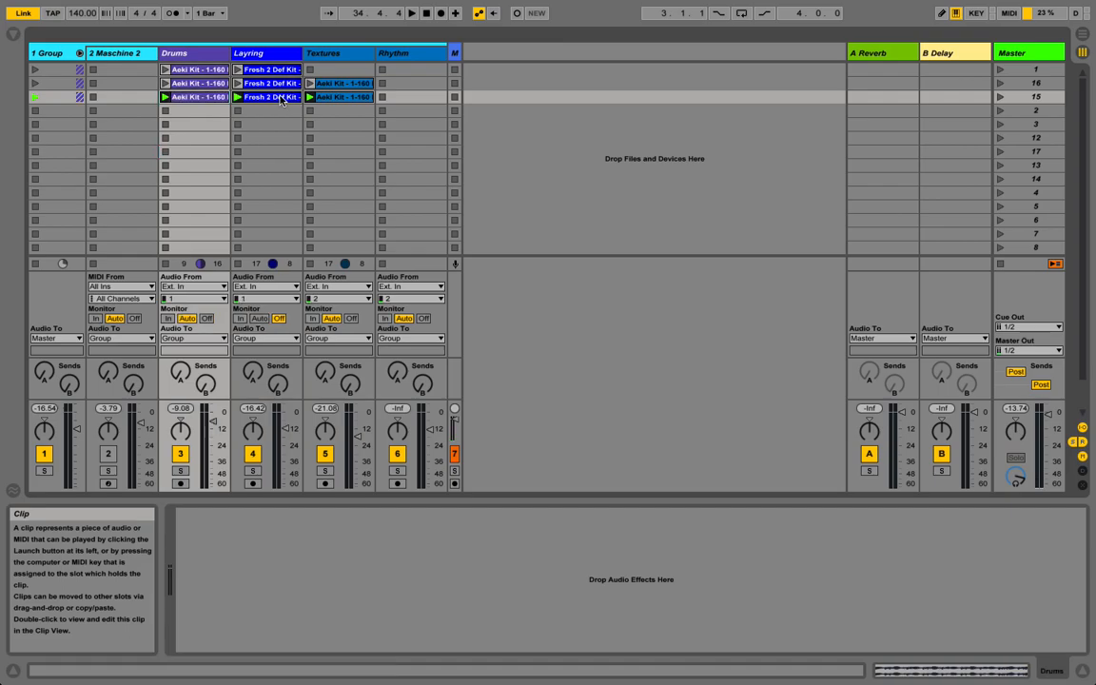
# Step: Replace the Textures clip in scene 15 with a new audio bounce of the Aeki Kit pattern from Maschine 2, then close the plug-in window
pyautogui.click(328, 103)
pyautogui.press('Delete')
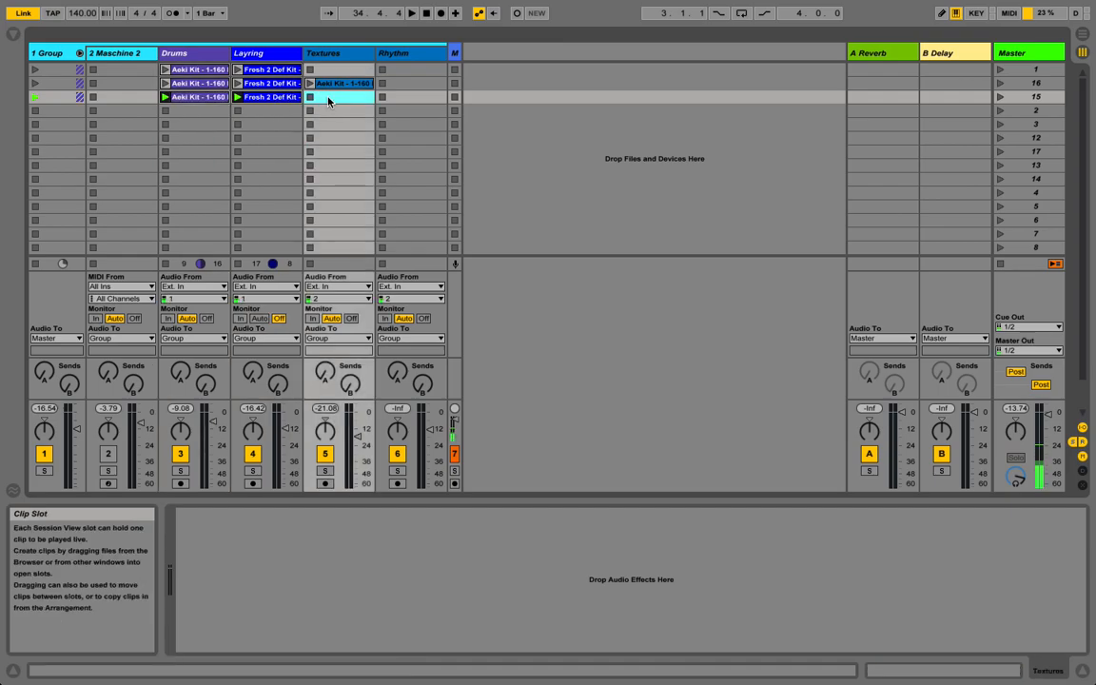
pyautogui.click(122, 53)
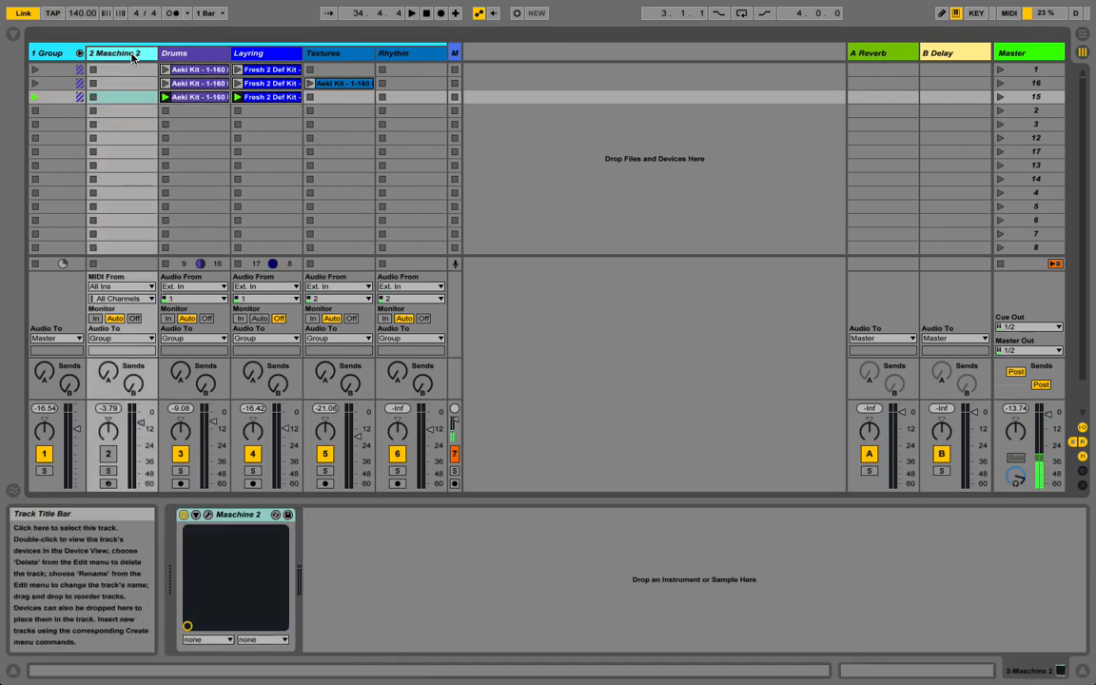
pyautogui.click(209, 515)
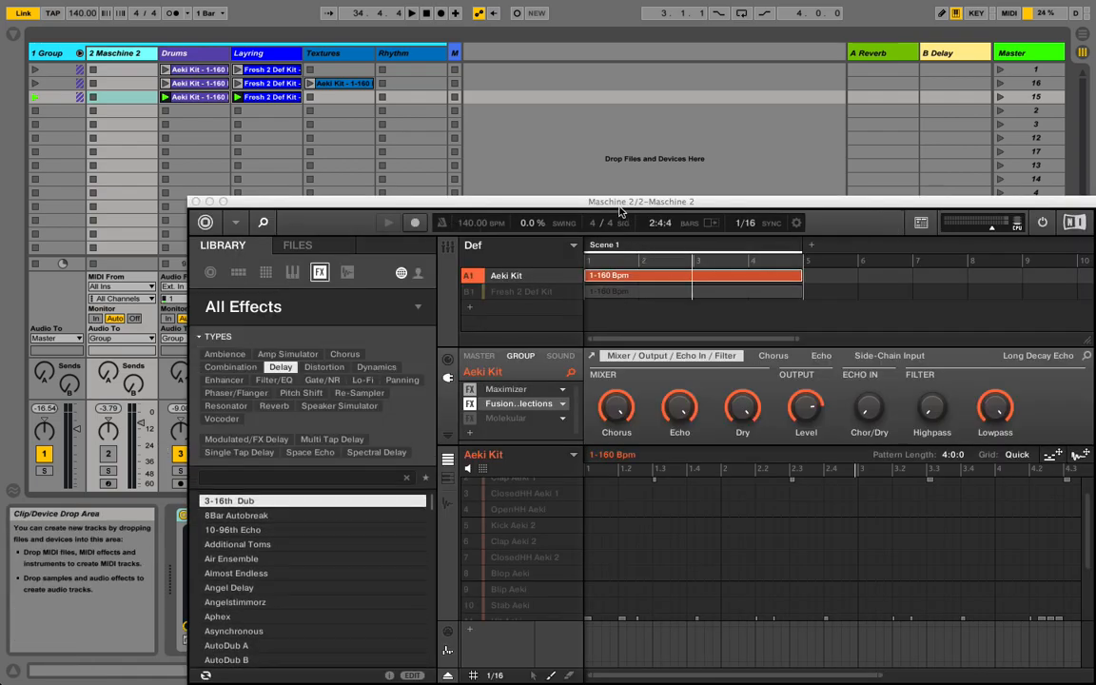
pyautogui.moveTo(610, 208); pyautogui.dragTo(460, 202)
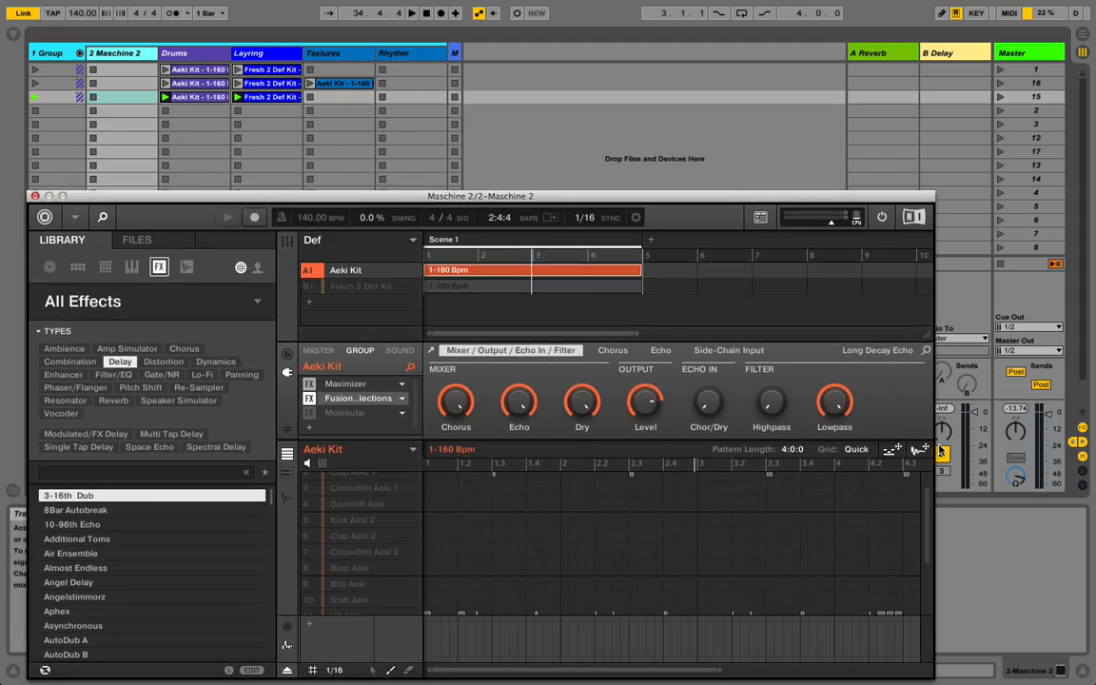
pyautogui.moveTo(919, 454); pyautogui.dragTo(340, 99)
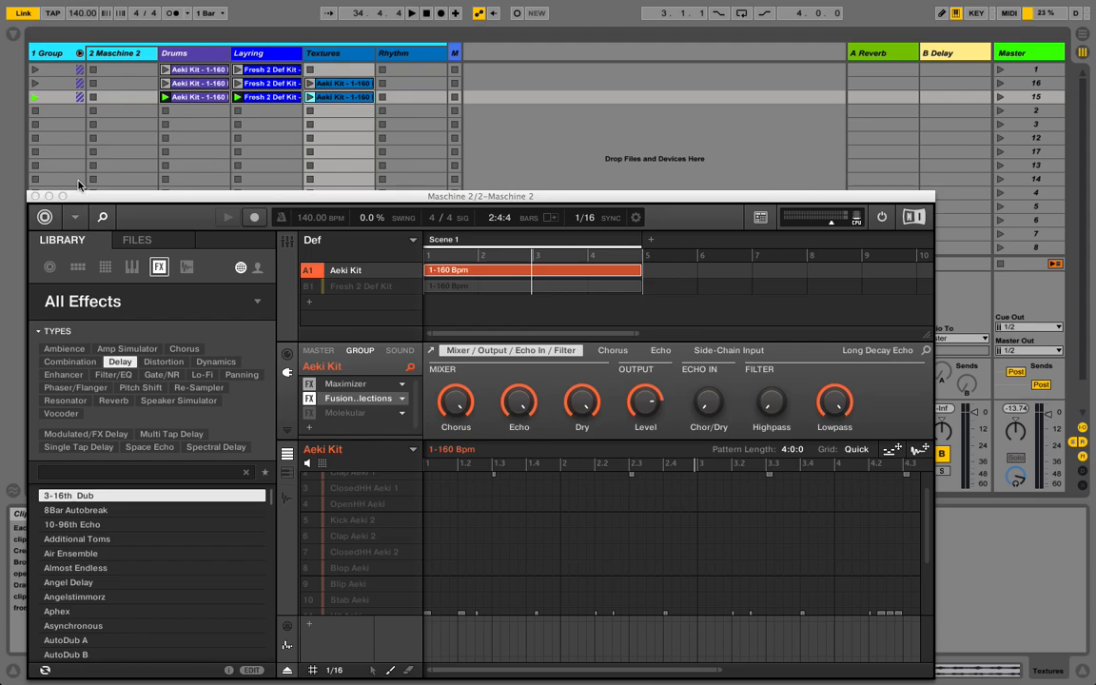
pyautogui.click(33, 196)
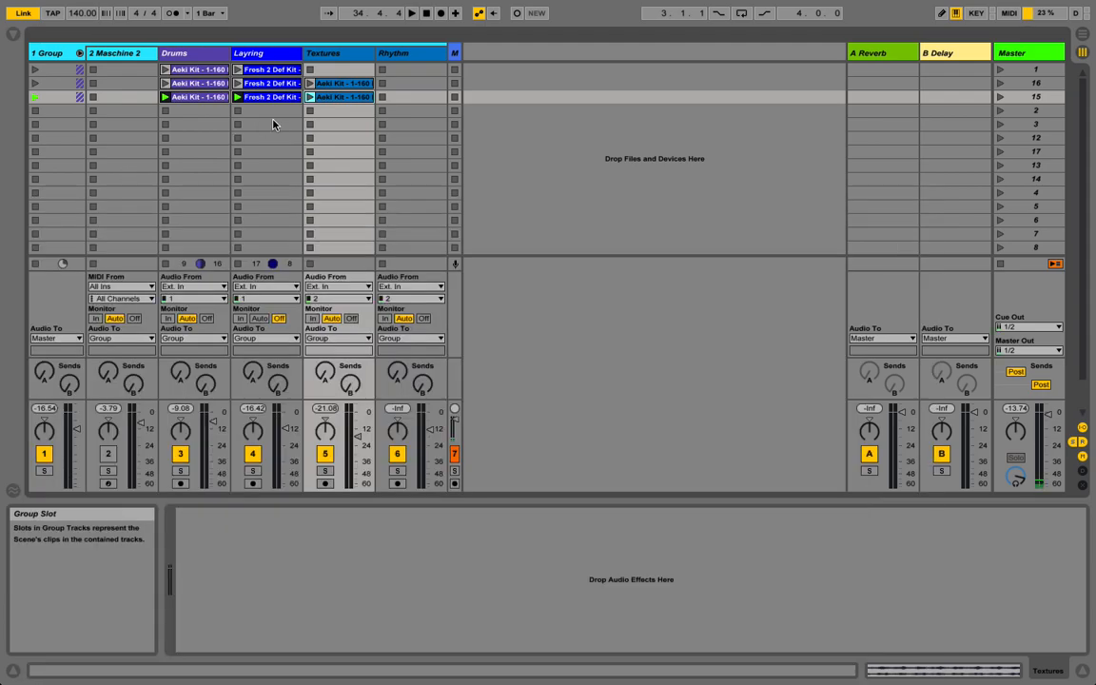
# Step: Open the scene 15 Textures clip and double its original tempo twice to 560 BPM
pyautogui.click(333, 99)
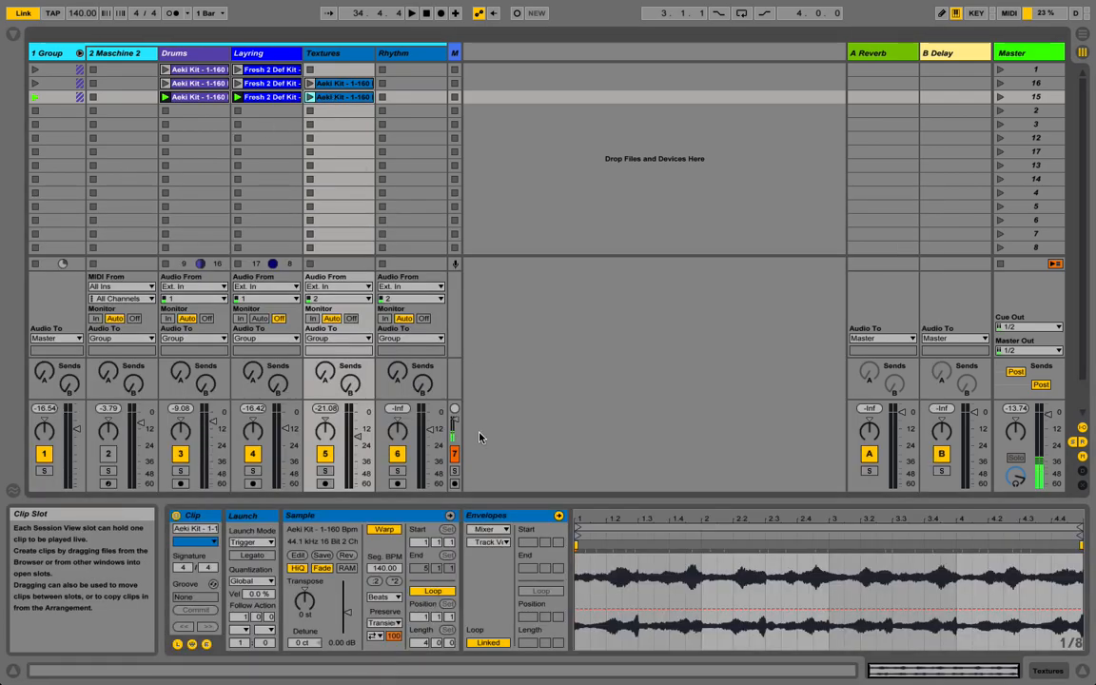
pyautogui.click(394, 581)
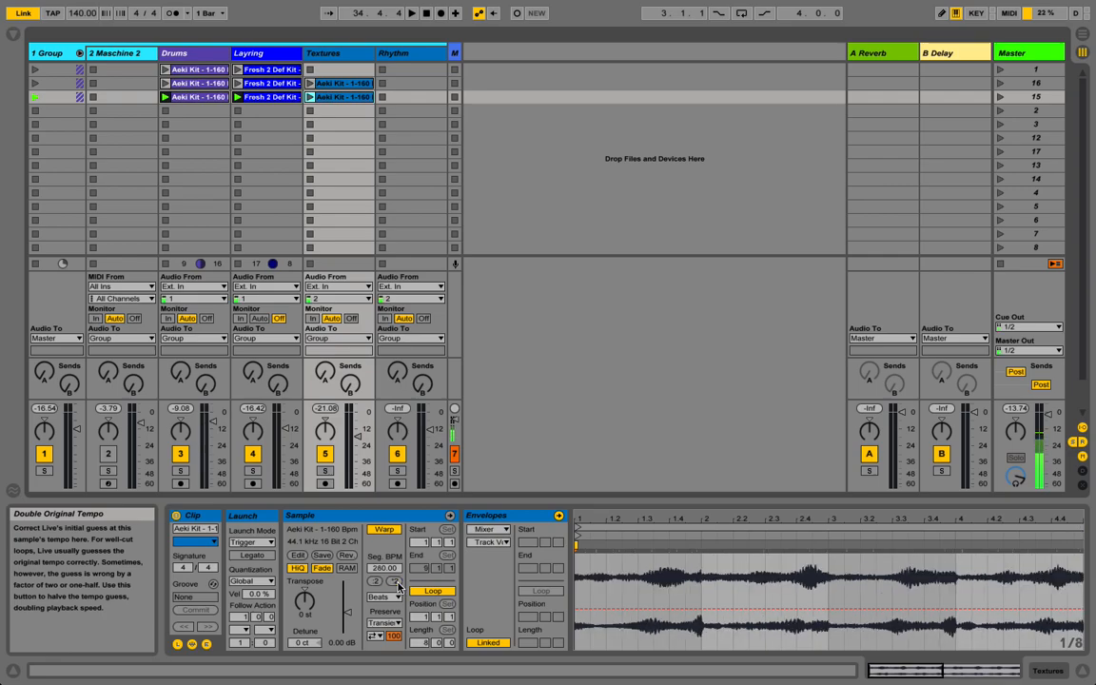
pyautogui.click(394, 581)
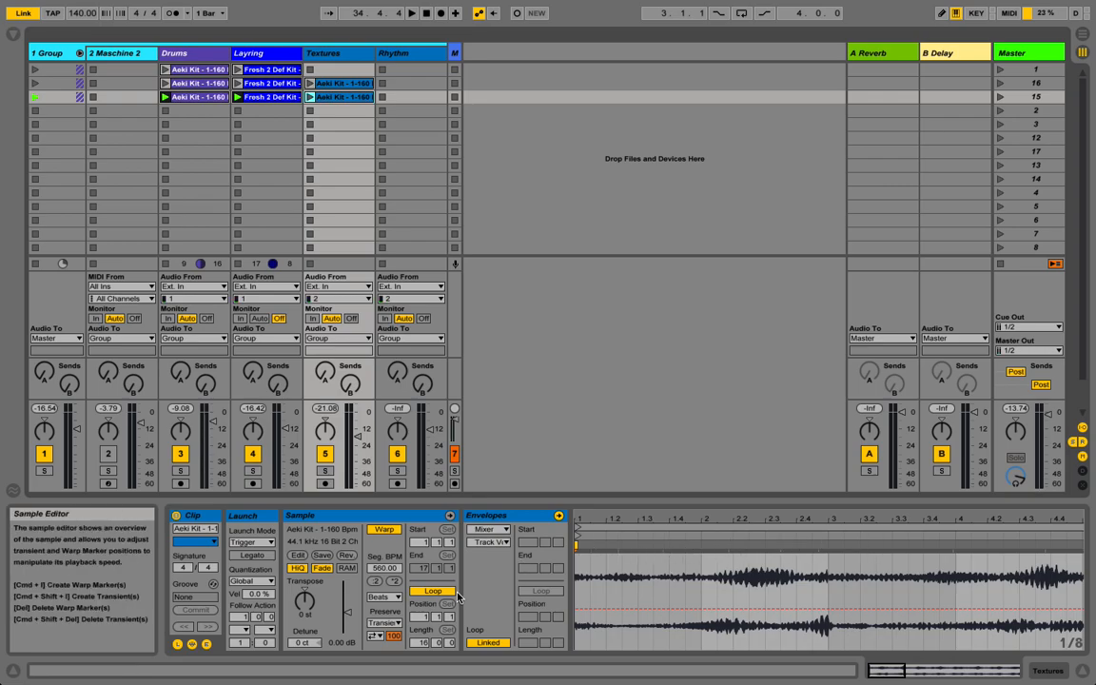
# Step: Set the Textures clip's loop position to bar 3 and its loop length to 8 bars
pyautogui.click(425, 619)
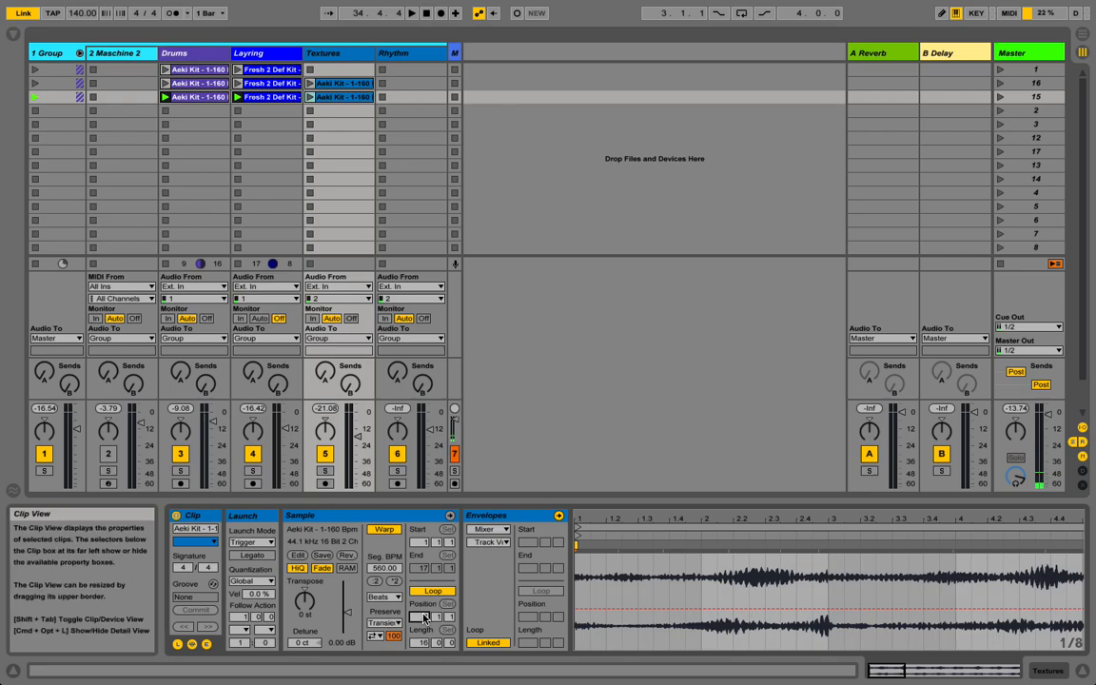
pyautogui.write('3')
pyautogui.press('Return')
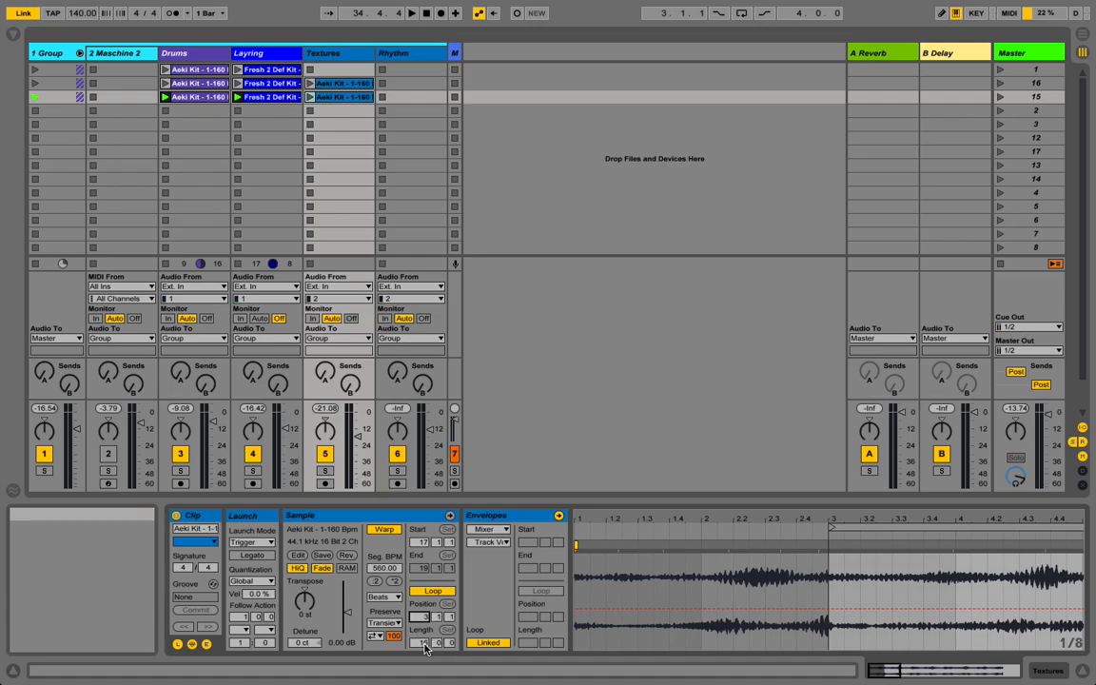
pyautogui.click(423, 645)
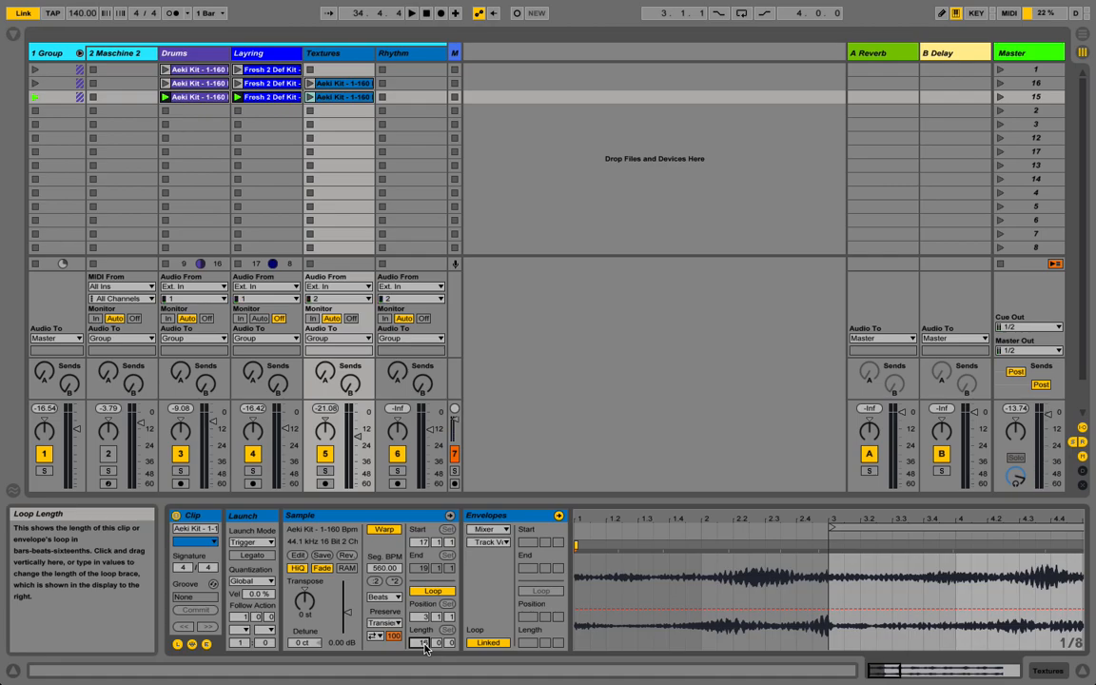
pyautogui.write('8')
pyautogui.press('Return')
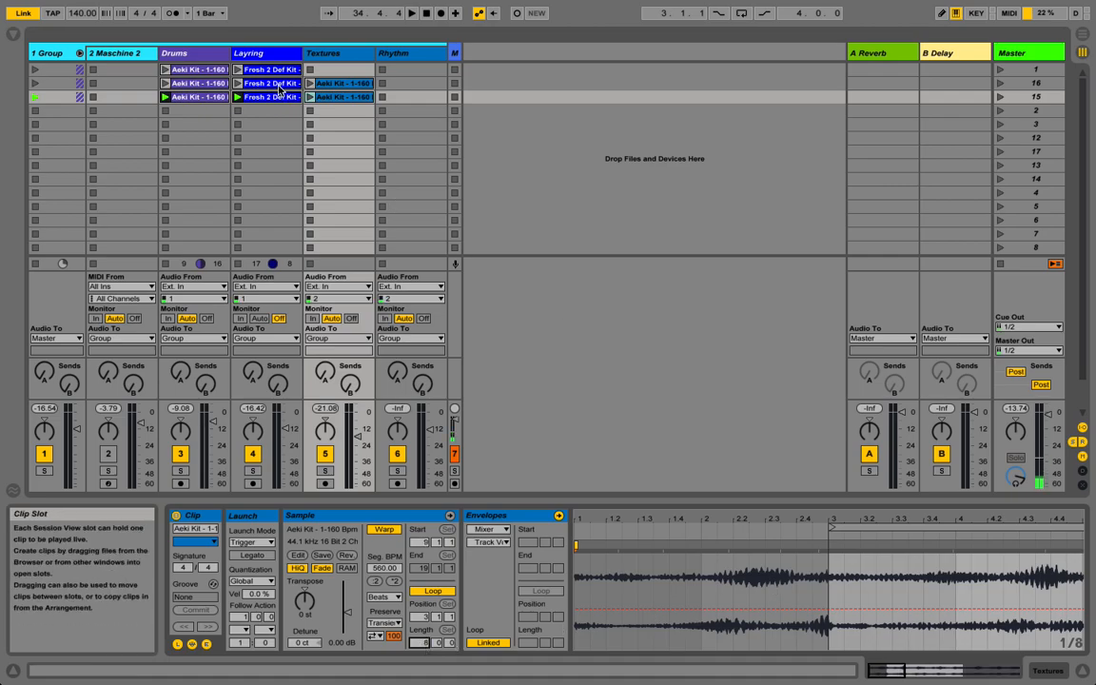
# Step: Transpose the scene 15 Textures clip up 24 semitones and change its warp mode to Texture
pyautogui.click(310, 610)
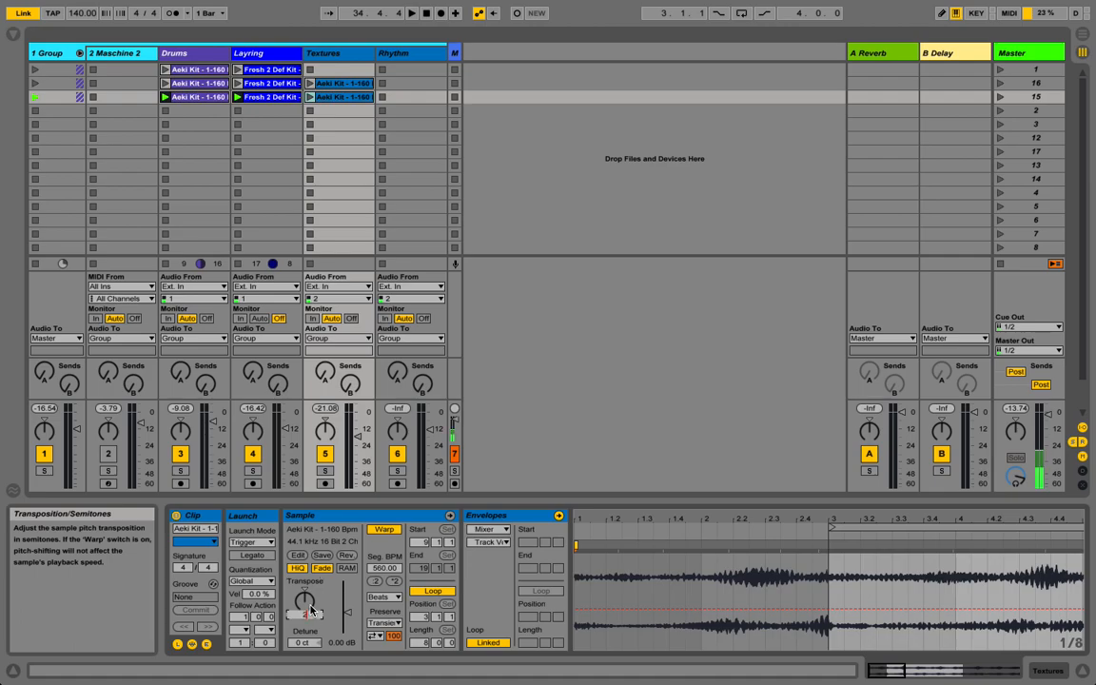
pyautogui.press('Return')
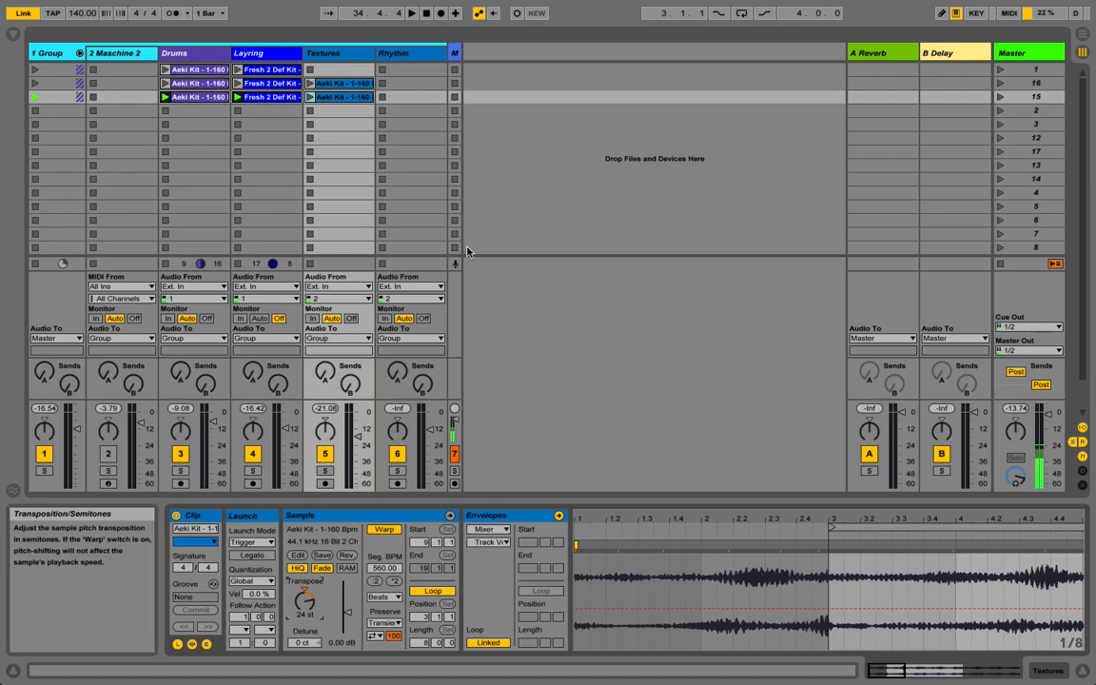
pyautogui.click(395, 598)
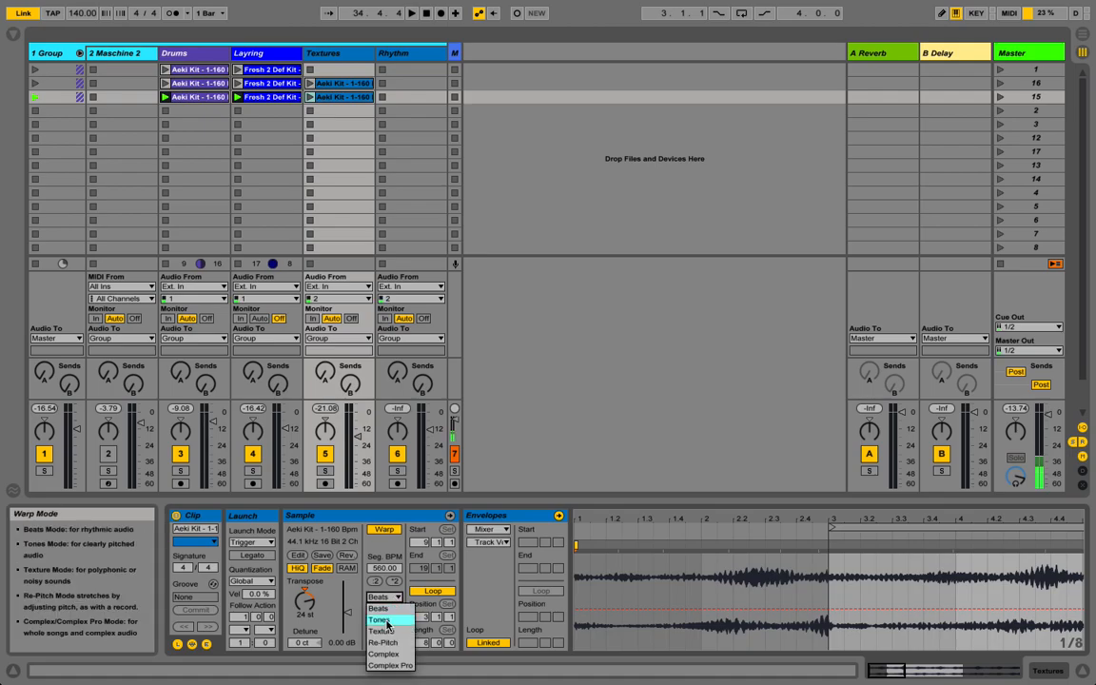
pyautogui.click(381, 630)
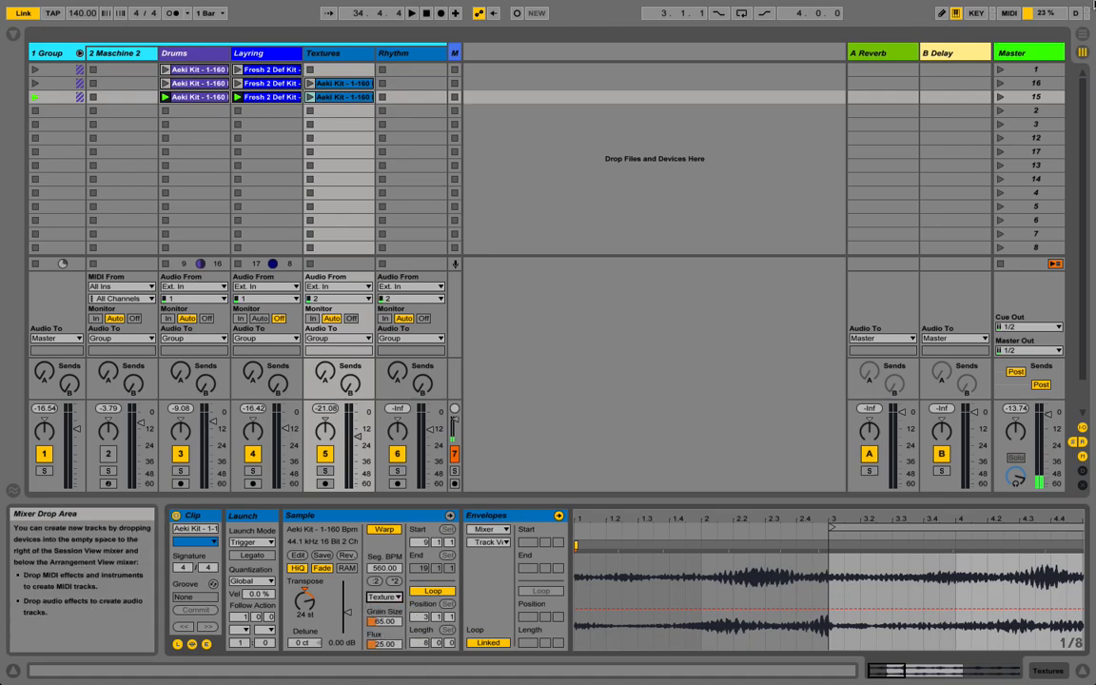
# Step: Launch scene 15, switch to scene 16, and return to scene 15 to compare how the variations sound
pyautogui.click(1000, 98)
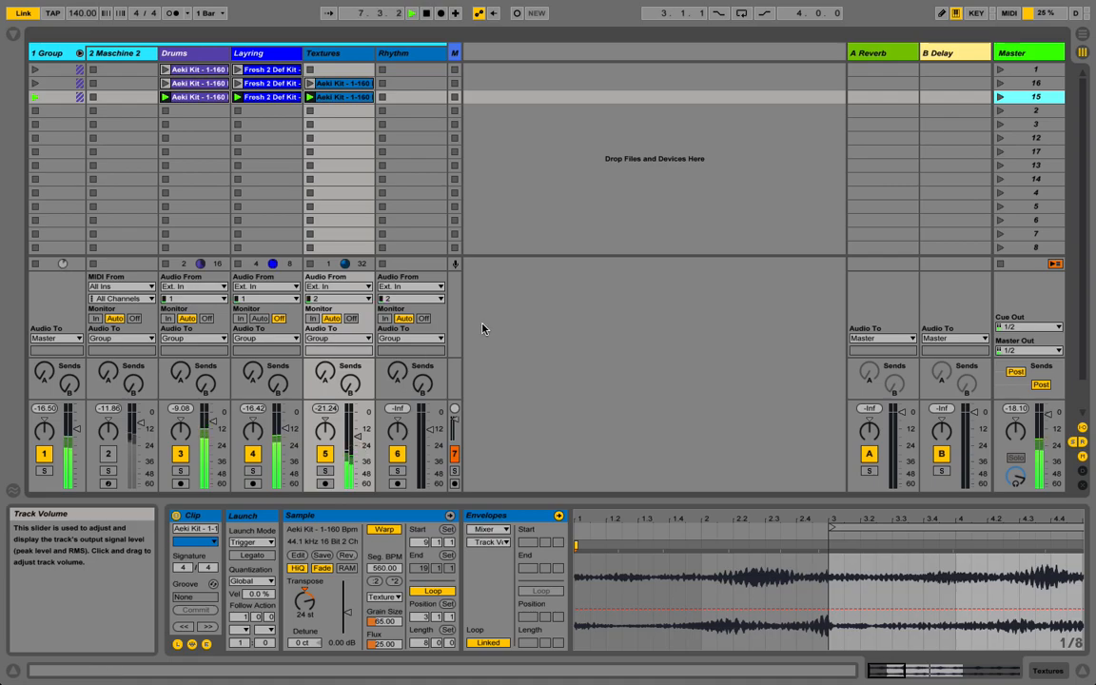
pyautogui.click(1001, 83)
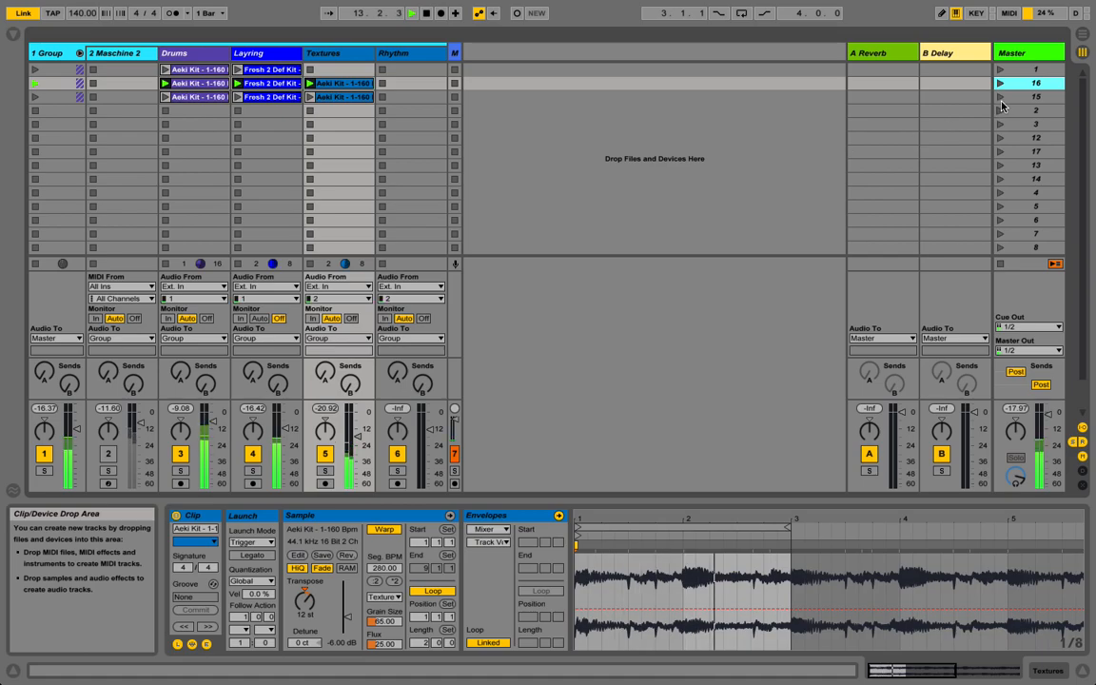
pyautogui.click(1000, 98)
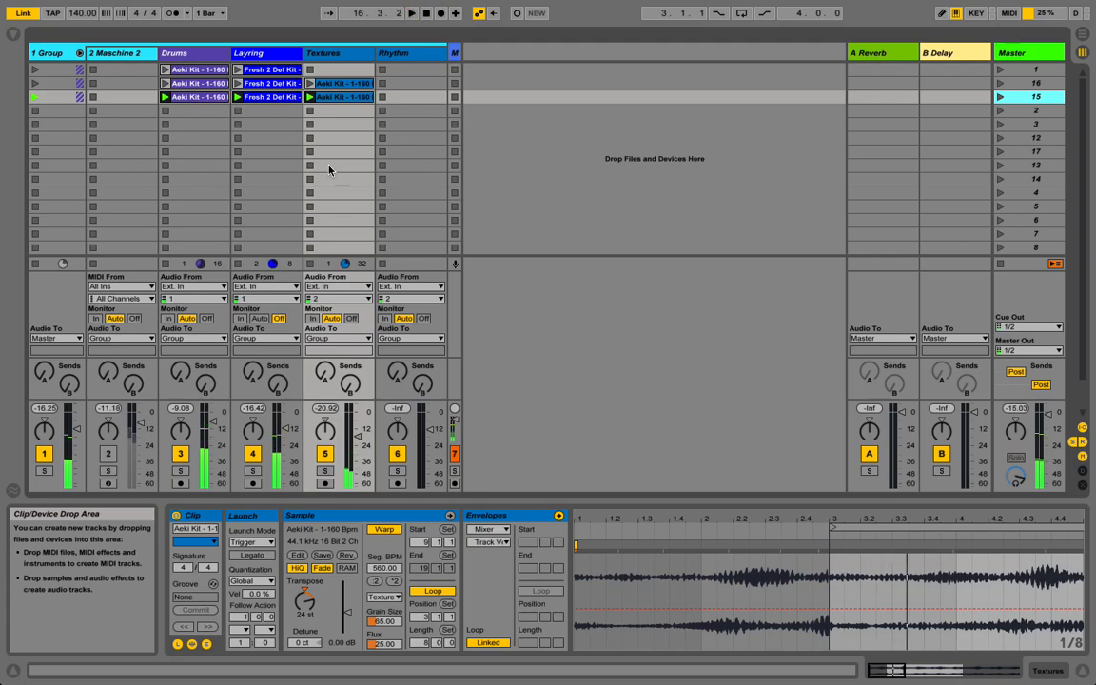
# Step: Reopen Maschine 2, bypass the Fusion Reflections effect on the Aeki Kit group, and enable Molekular instead
pyautogui.doubleClick(130, 59)
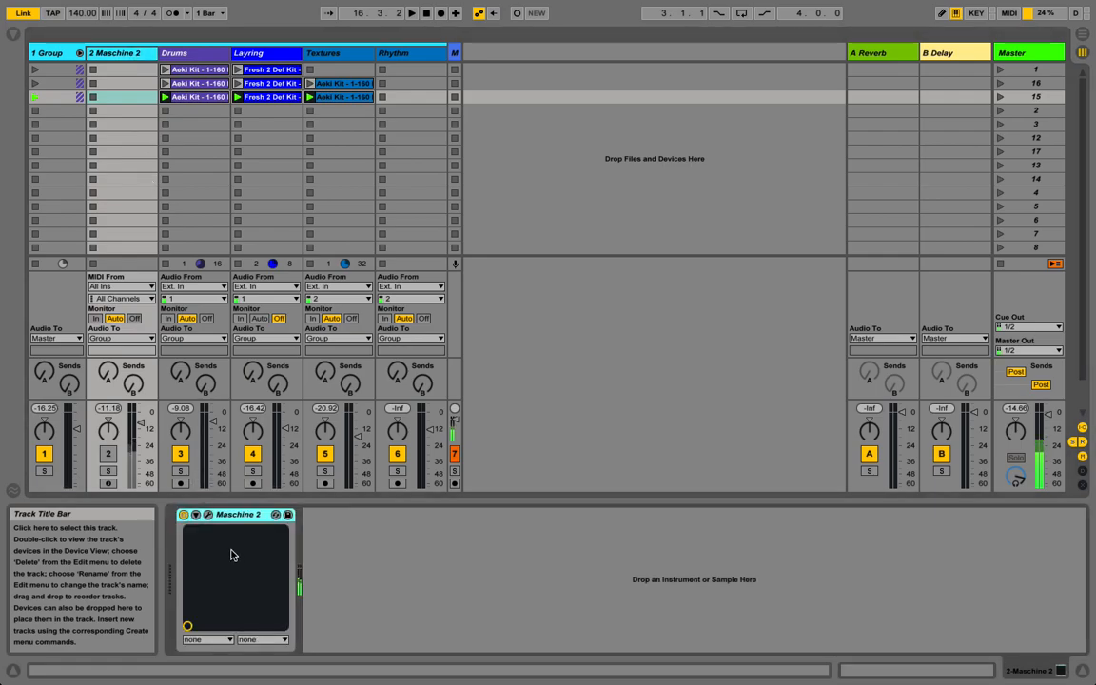
pyautogui.click(209, 515)
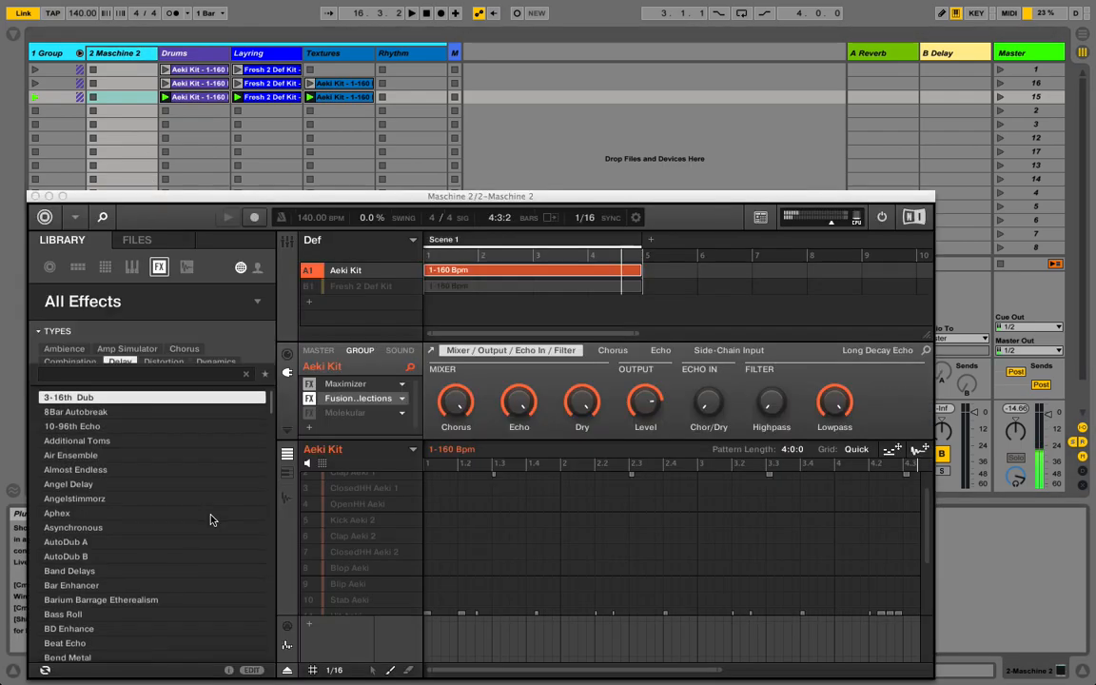
pyautogui.click(348, 413)
pyautogui.click(310, 396)
pyautogui.click(309, 412)
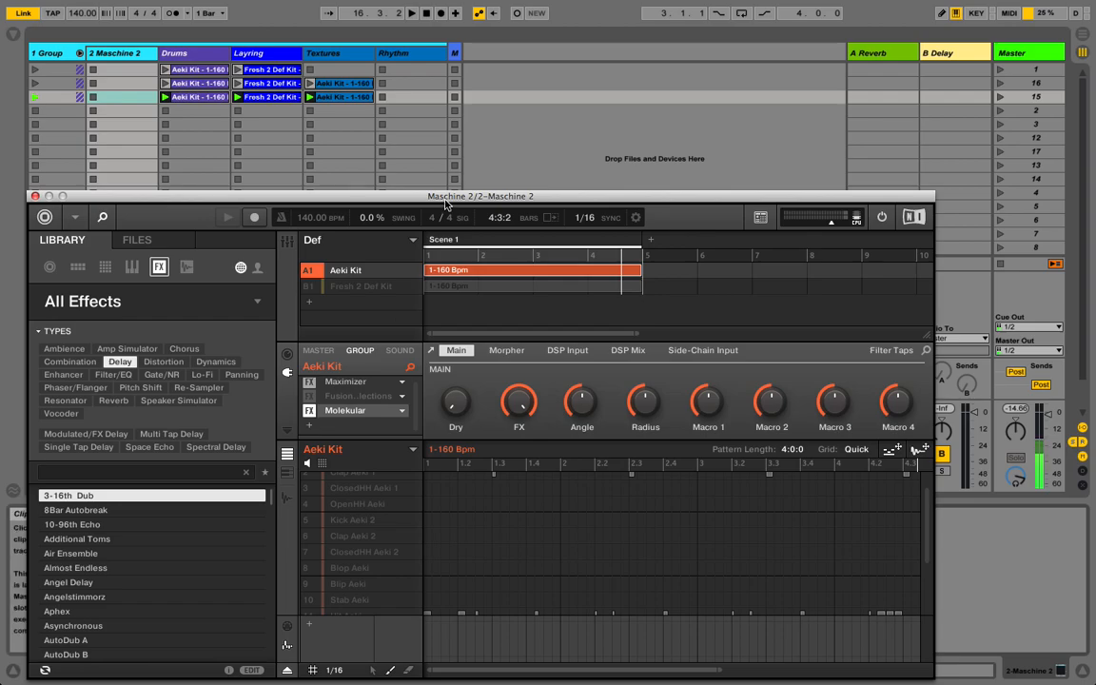
# Step: Check the soloed Chord Aeki sound and bounce the Aeki Kit pattern as audio into the Textures track's scene 2 slot
pyautogui.moveTo(451, 194); pyautogui.dragTo(444, 76)
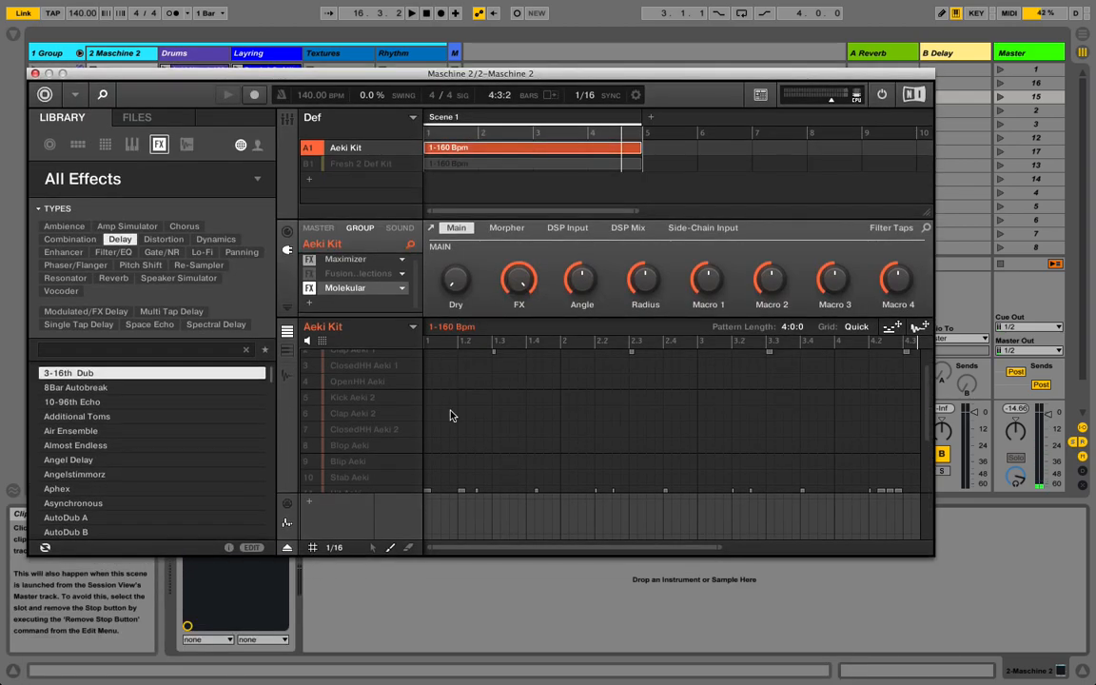
pyautogui.scroll(-3, 451, 415)
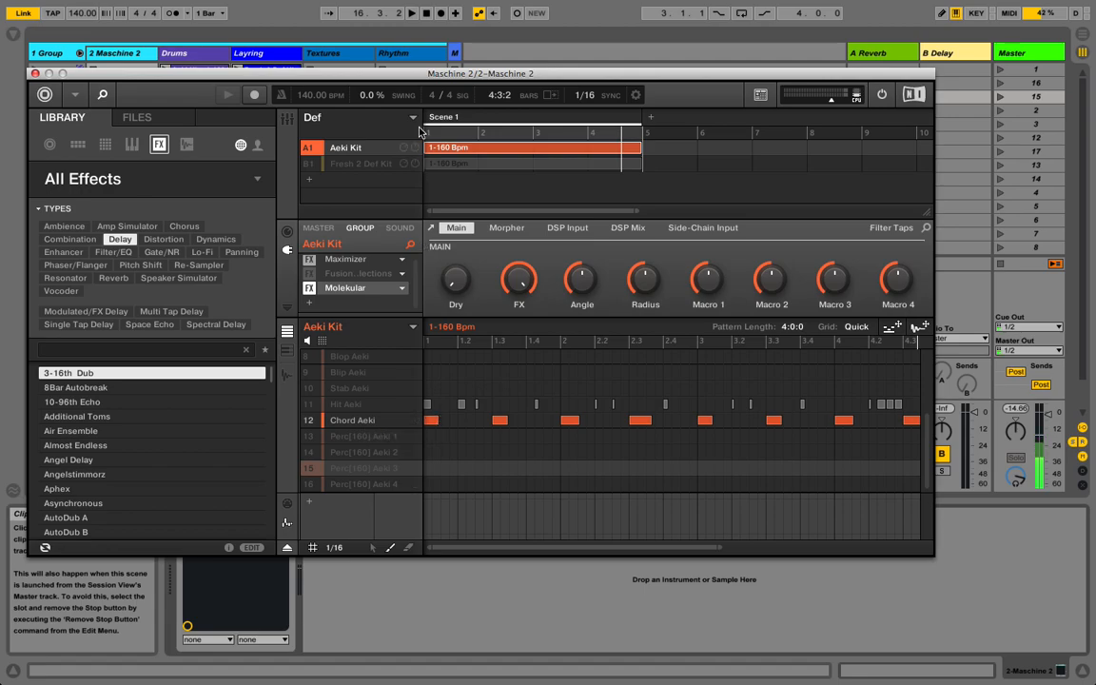
pyautogui.moveTo(417, 73); pyautogui.dragTo(378, 251)
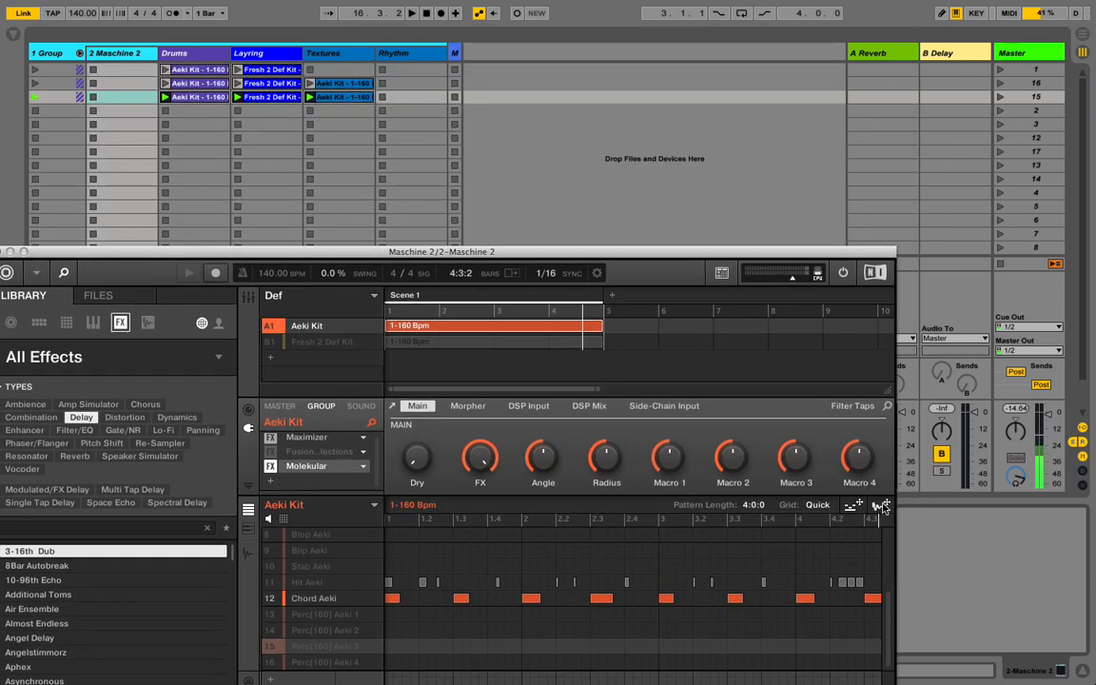
pyautogui.moveTo(883, 507); pyautogui.dragTo(328, 111)
pyautogui.click(336, 82)
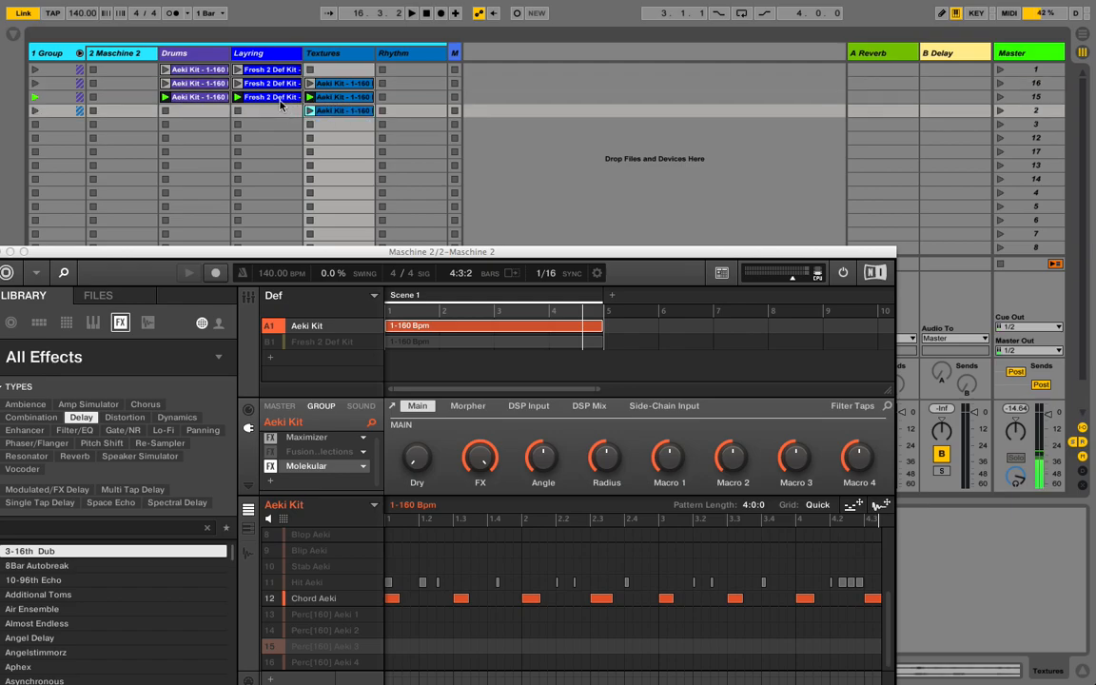
# Step: Copy the Layring and Drums clips from scene 15 into scene 2, then shift the Maschine 2 window off the track mixer
pyautogui.click(275, 100)
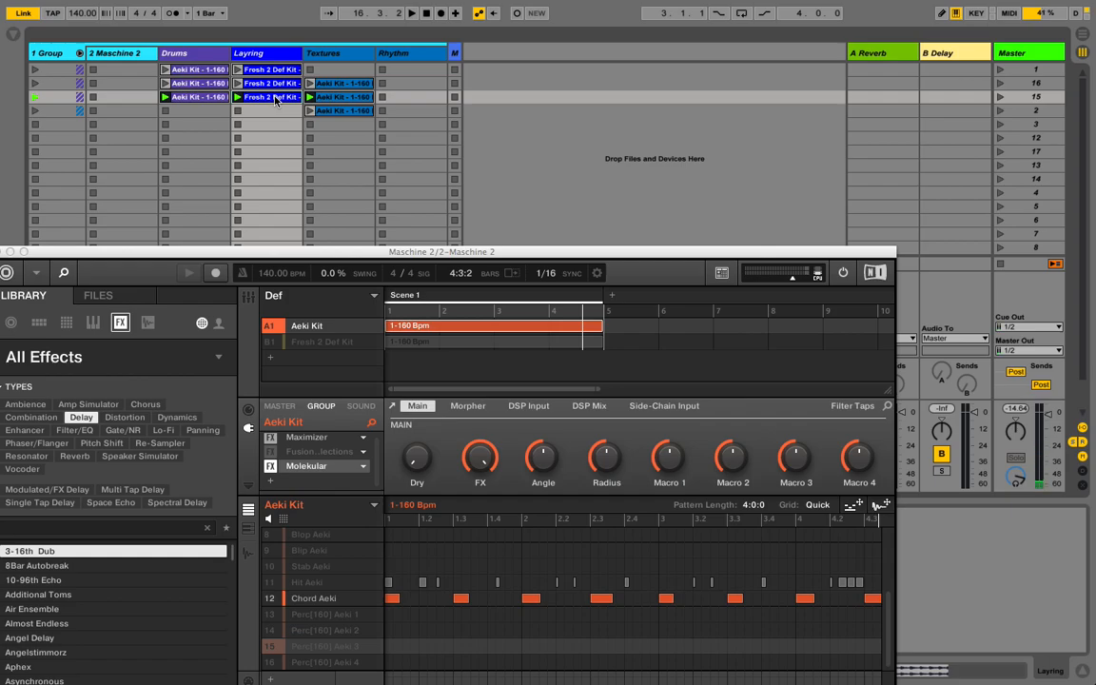
pyautogui.moveTo(275, 100); pyautogui.dragTo(209, 115)
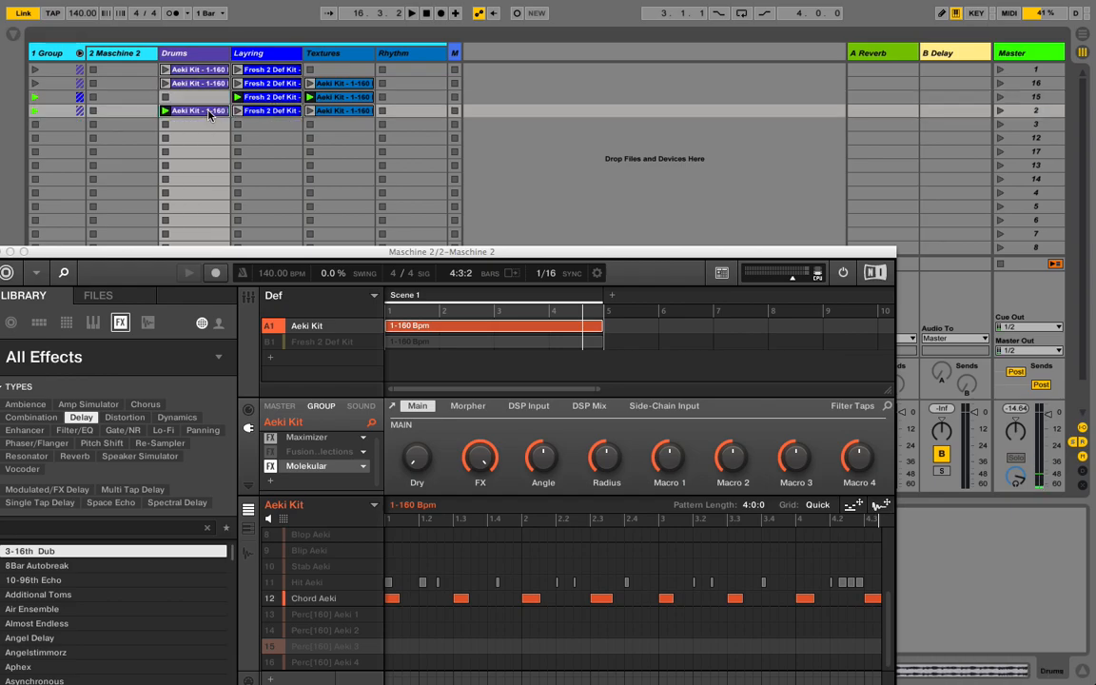
pyautogui.moveTo(210, 111); pyautogui.dragTo(207, 96)
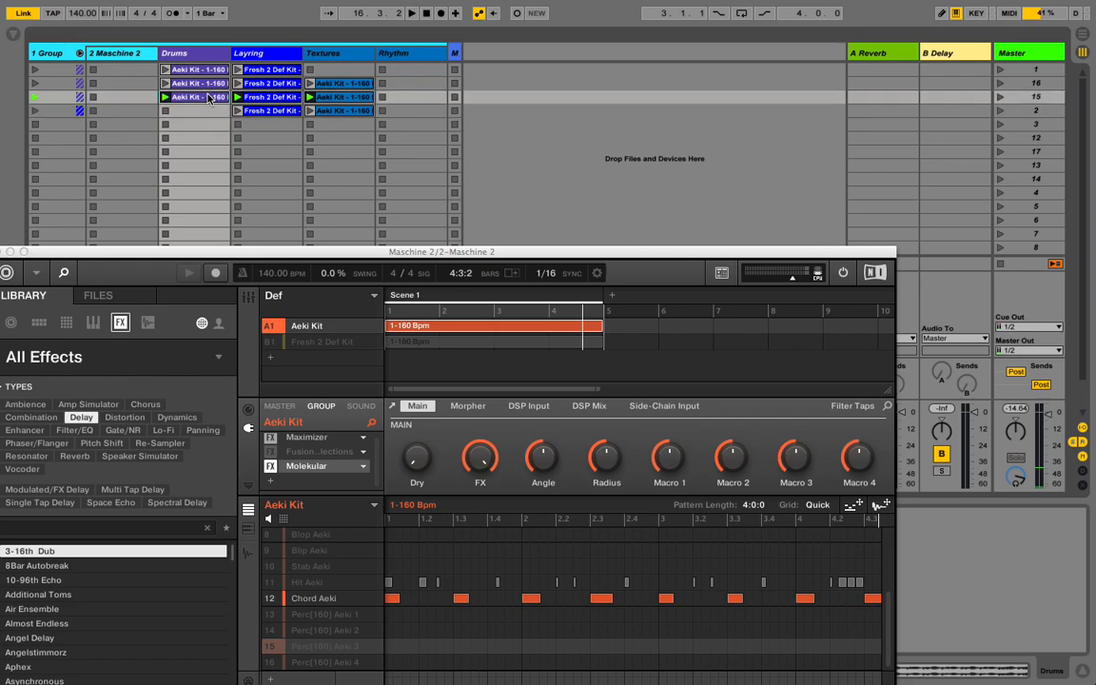
pyautogui.moveTo(204, 98); pyautogui.dragTo(204, 112)
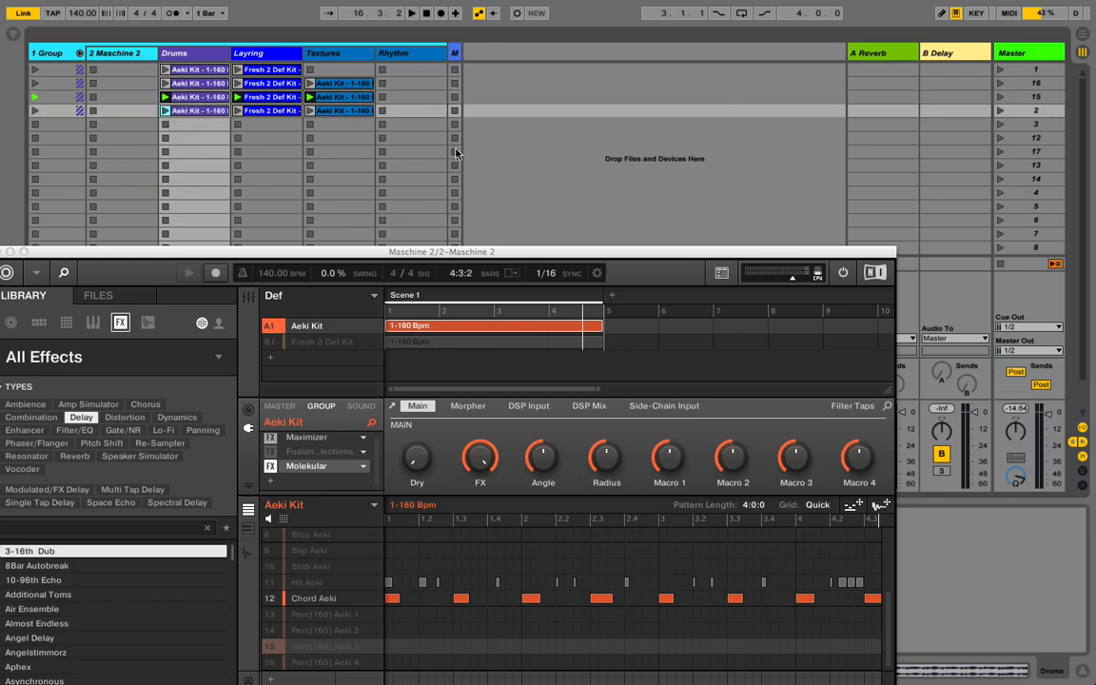
pyautogui.moveTo(245, 254); pyautogui.dragTo(530, 211)
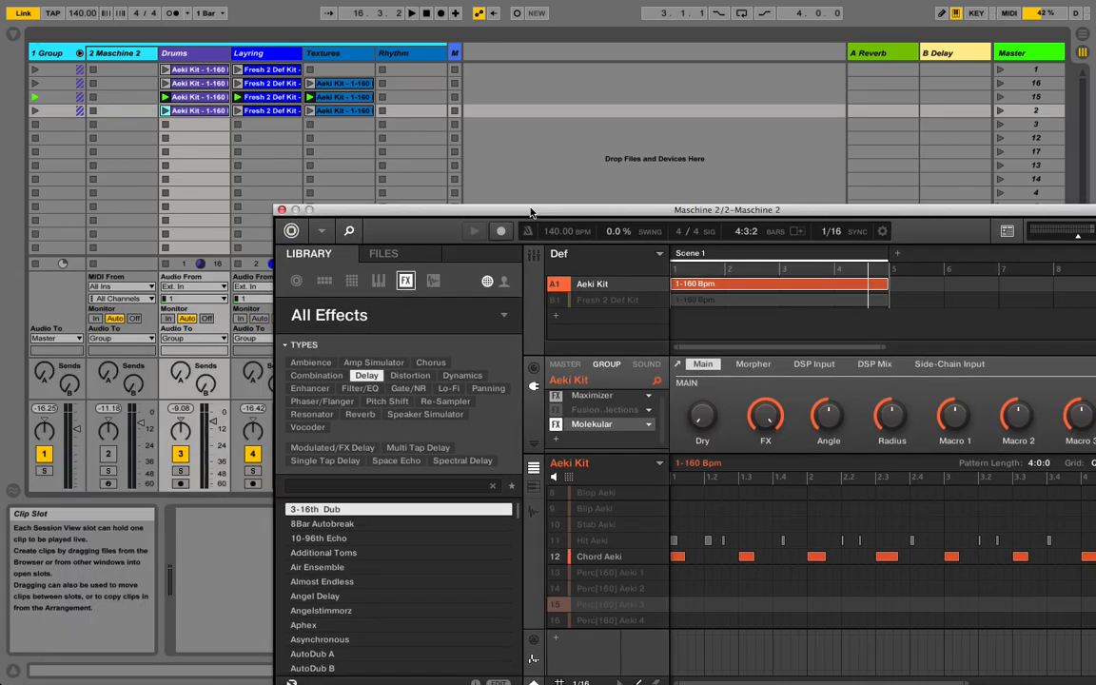
# Step: Close the Maschine 2 window and set the gain of the Textures clip in scene 2 to 4 dB
pyautogui.click(281, 209)
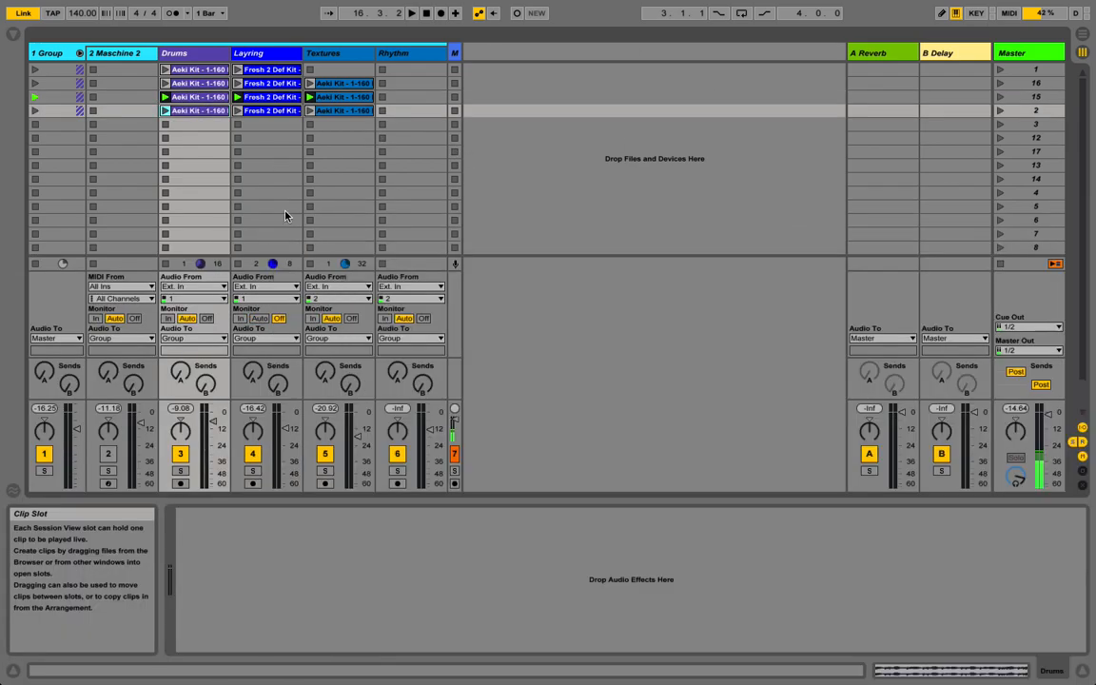
pyautogui.click(338, 111)
pyautogui.doubleClick(338, 112)
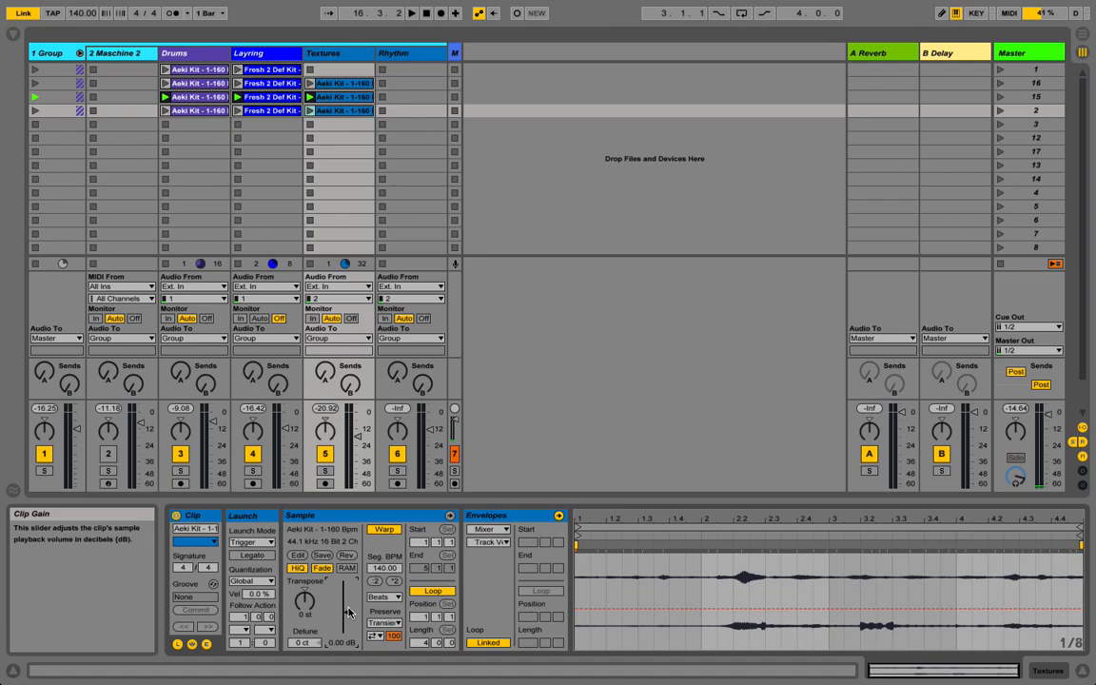
pyautogui.write('4')
pyautogui.press('Return')
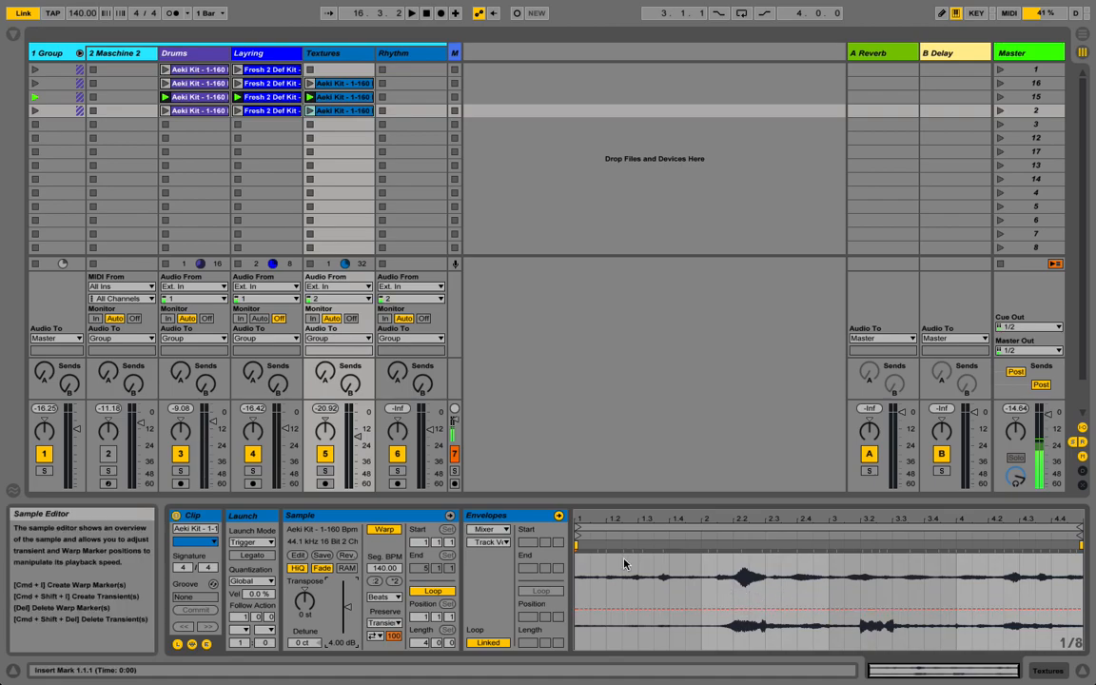
# Step: Loop only bar 2 of the Textures clip in scene 2 and set its warp mode to Texture
pyautogui.moveTo(578, 528)
pyautogui.mouseDown()
pyautogui.moveTo(719, 530)
pyautogui.moveTo(701, 526)
pyautogui.mouseUp()
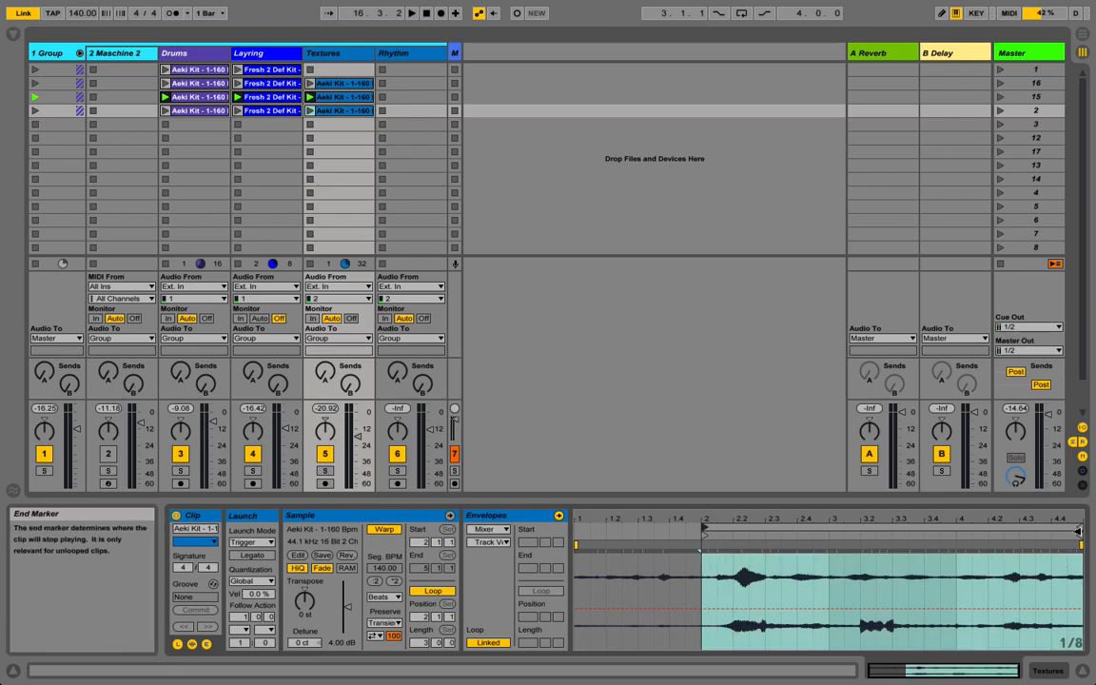
pyautogui.moveTo(1076, 528)
pyautogui.mouseDown()
pyautogui.moveTo(814, 556)
pyautogui.moveTo(822, 555)
pyautogui.mouseUp()
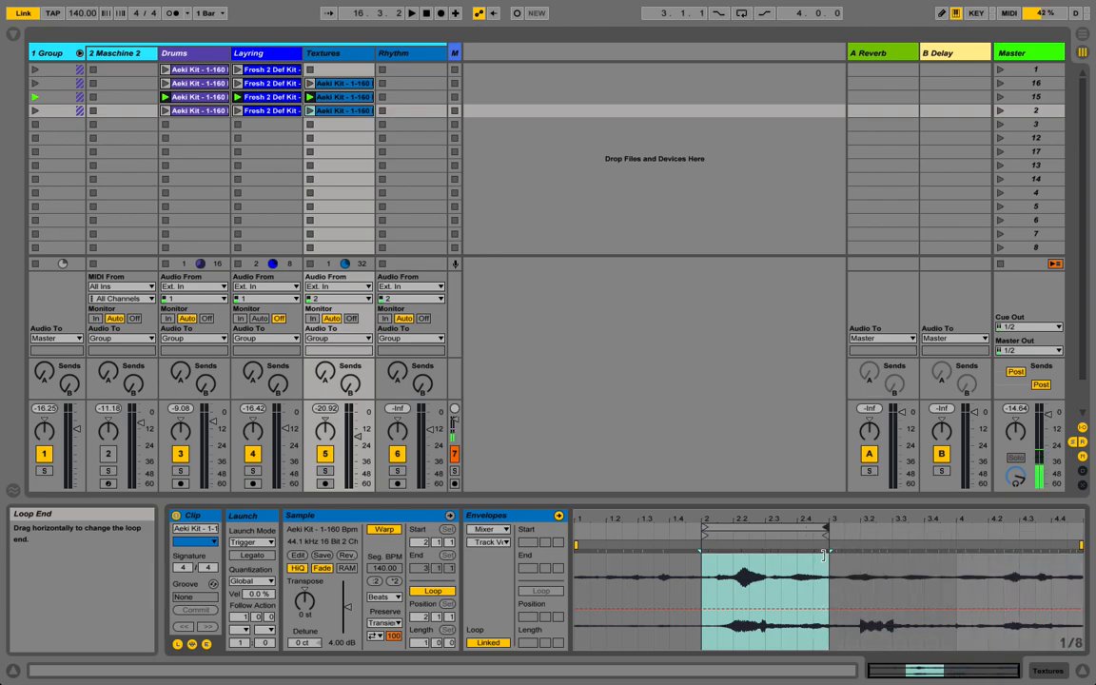
pyautogui.click(395, 598)
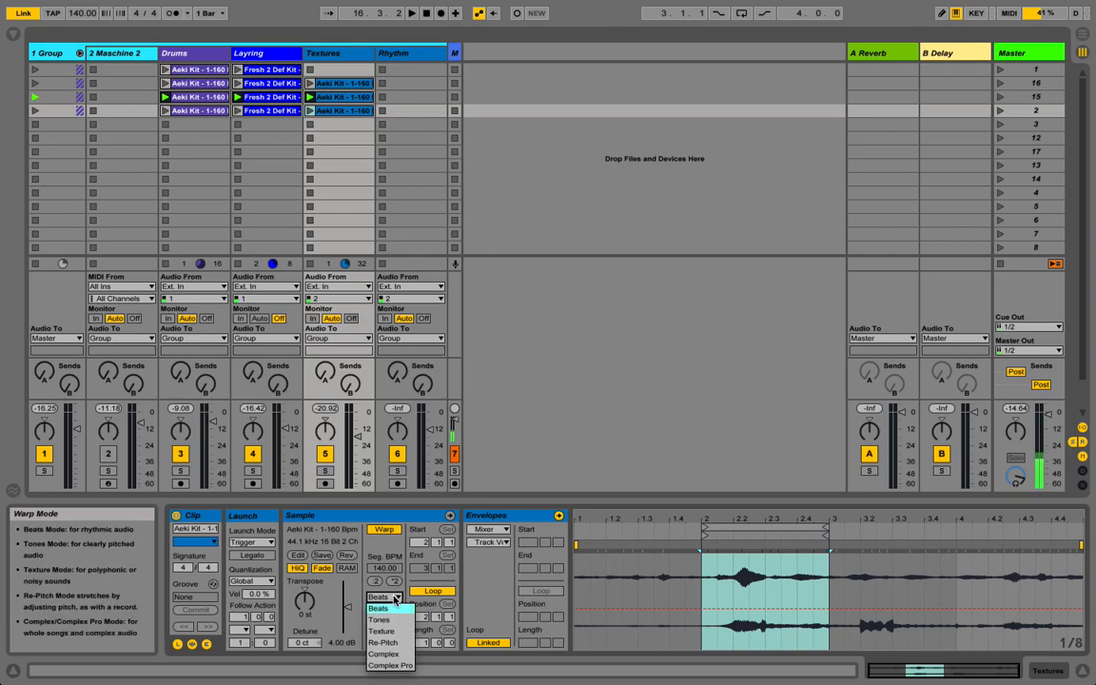
pyautogui.click(383, 631)
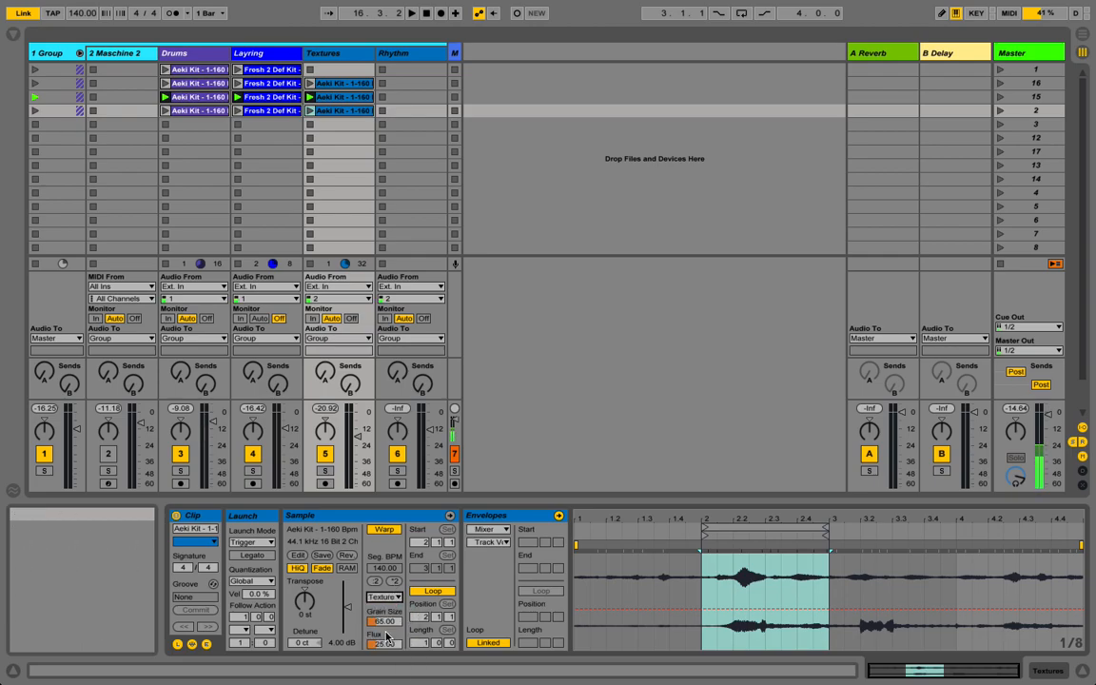
# Step: Transpose the scene 2 Textures clip up 12 semitones and launch scene 2 to hear it
pyautogui.click(304, 601)
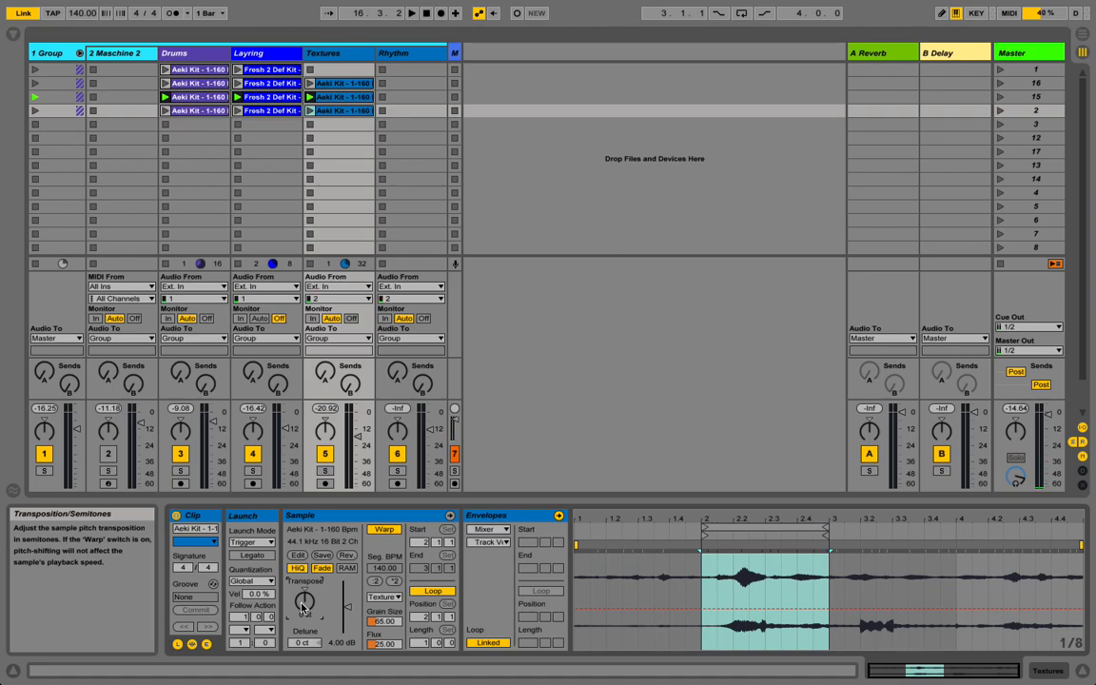
pyautogui.write('12')
pyautogui.press('Return')
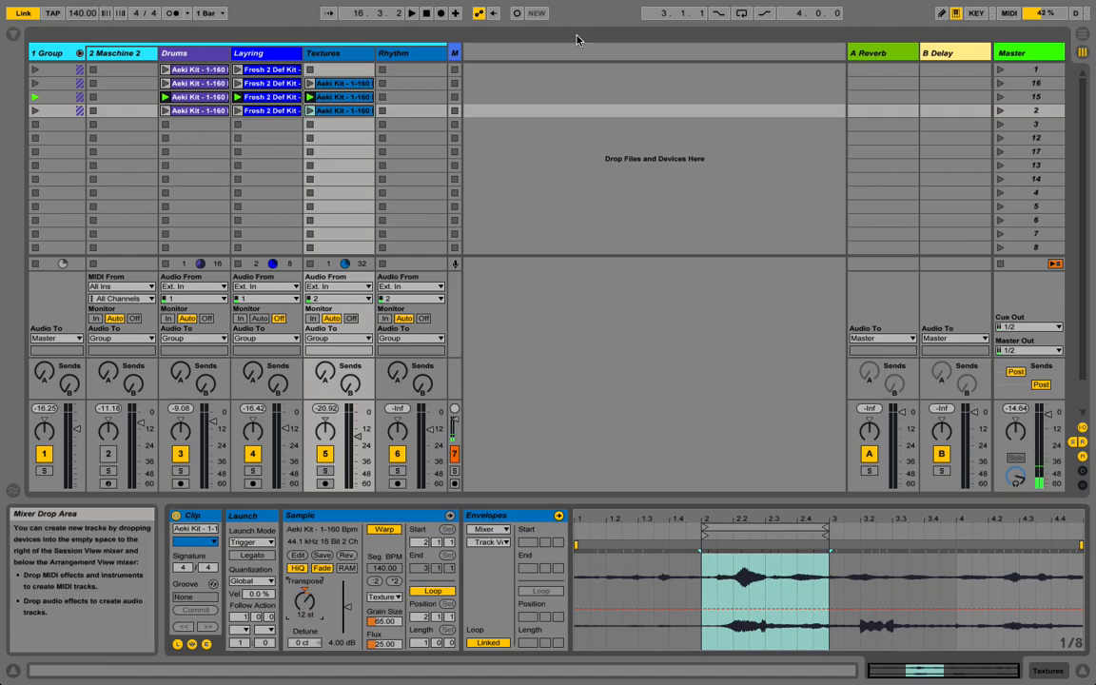
pyautogui.click(999, 111)
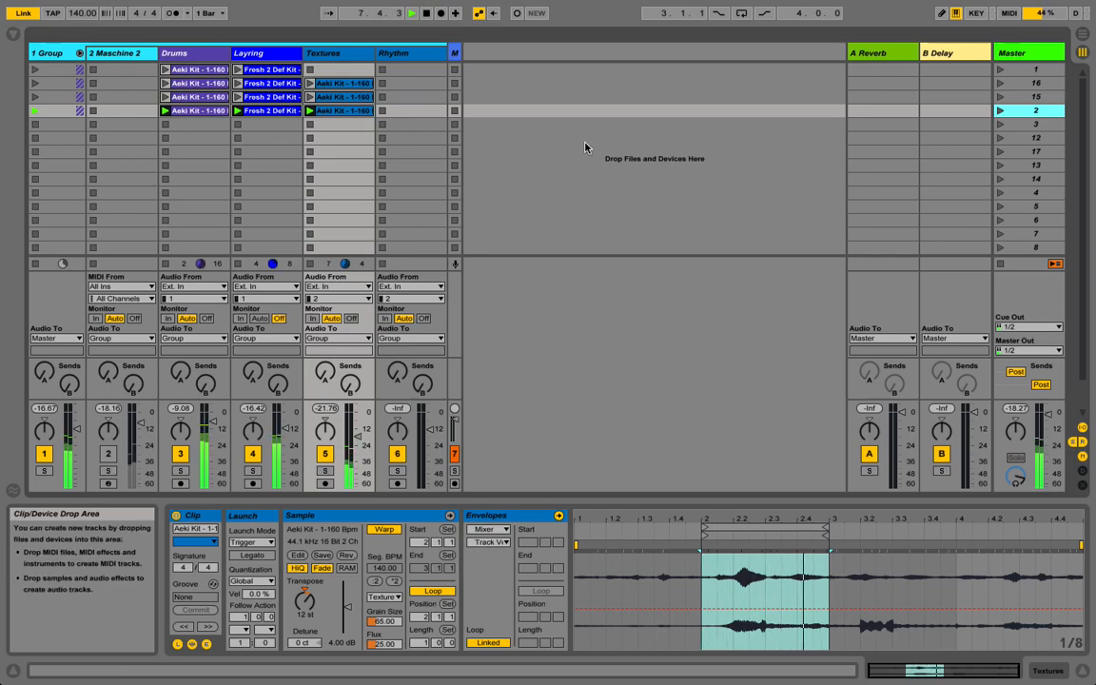
# Step: Select the Textures clips in scenes 16, 15 and 2, set their Follow Action A to Next and enable Legato
pyautogui.click(350, 84)
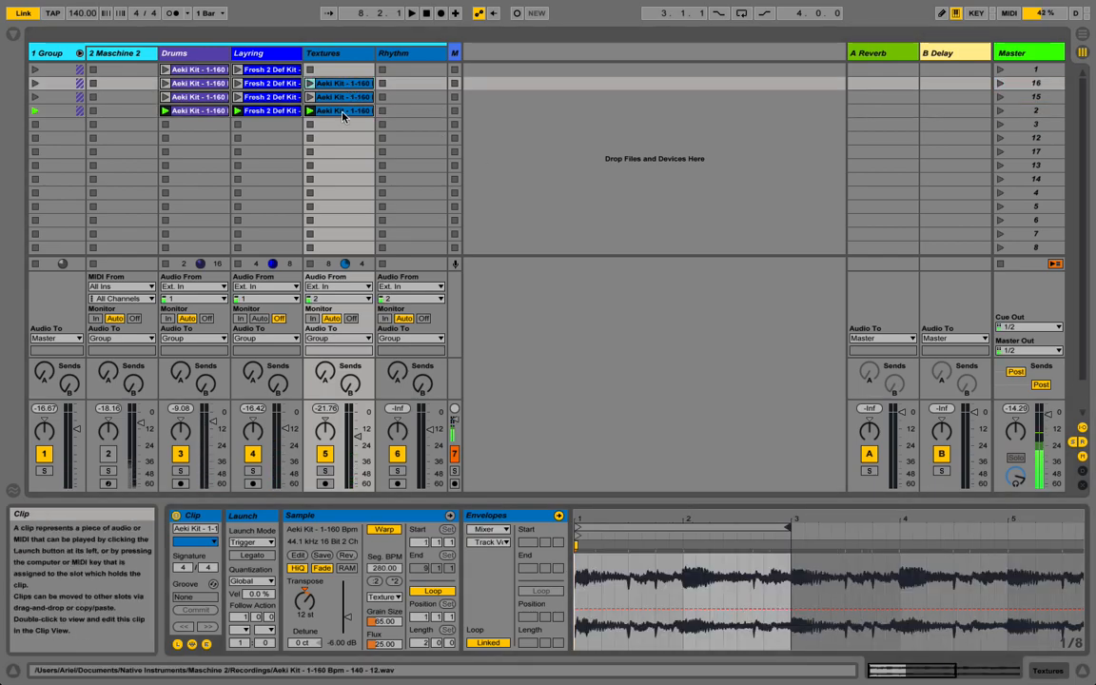
pyautogui.keyDown('shift'); pyautogui.click(342, 112); pyautogui.keyUp('shift')
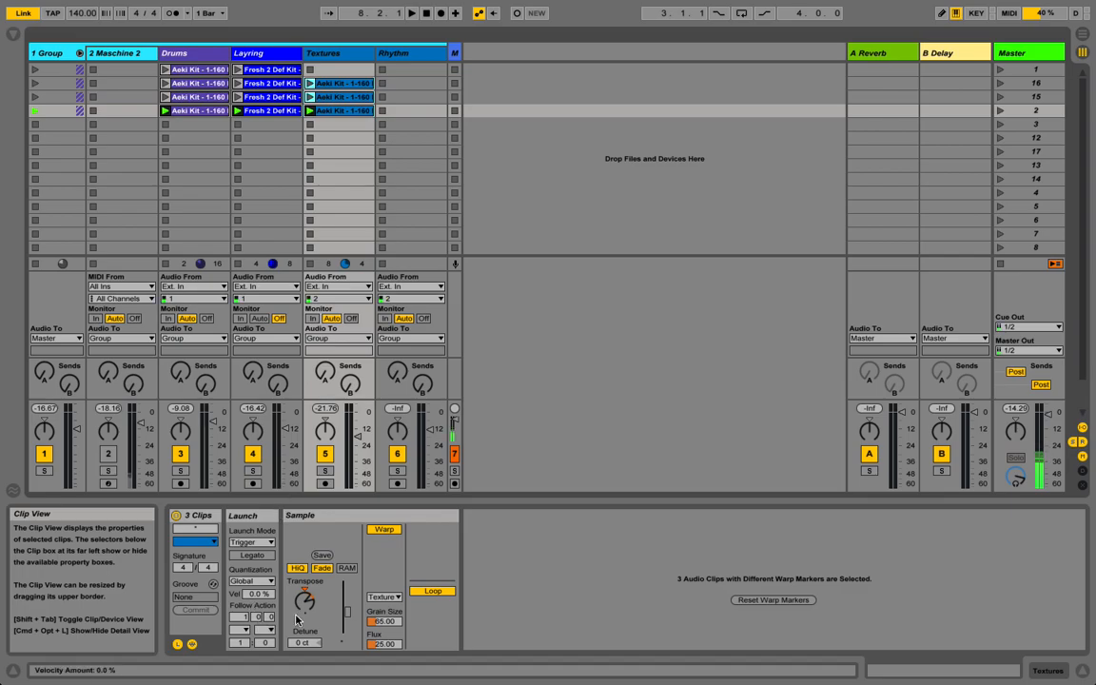
pyautogui.click(244, 631)
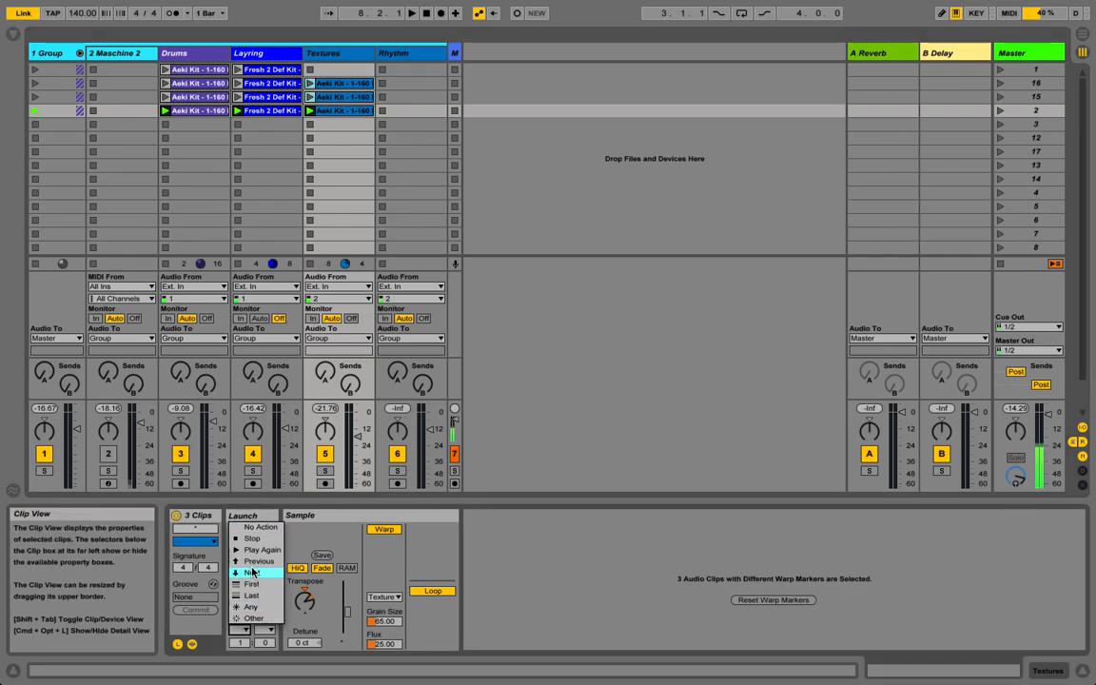
pyautogui.click(254, 607)
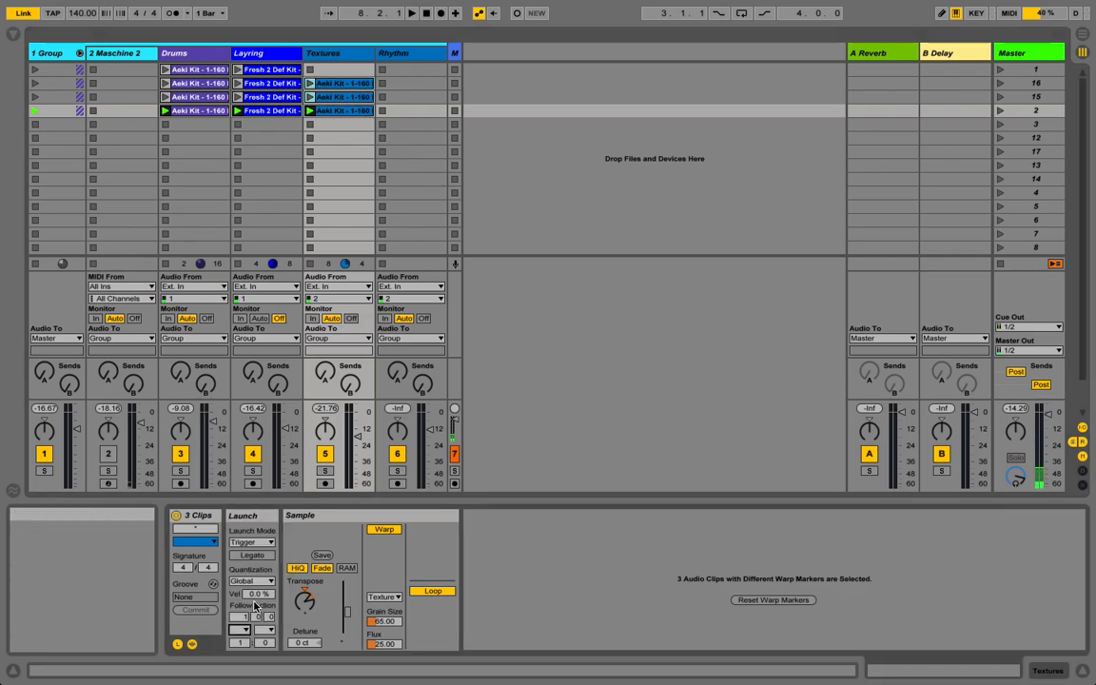
pyautogui.click(246, 630)
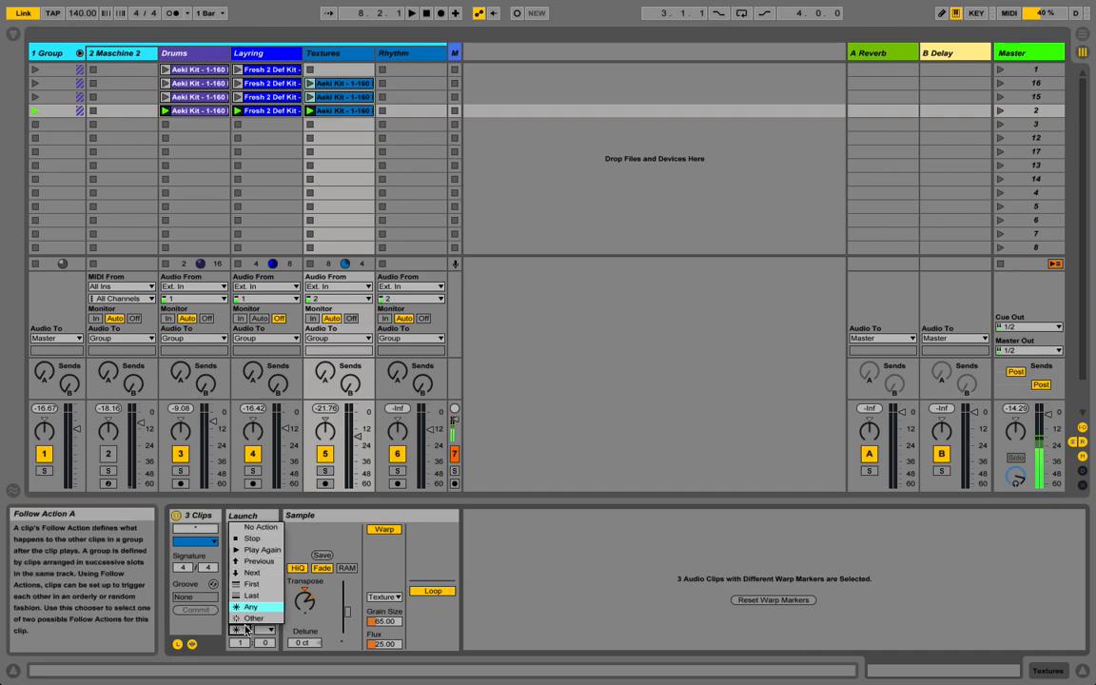
pyautogui.click(254, 574)
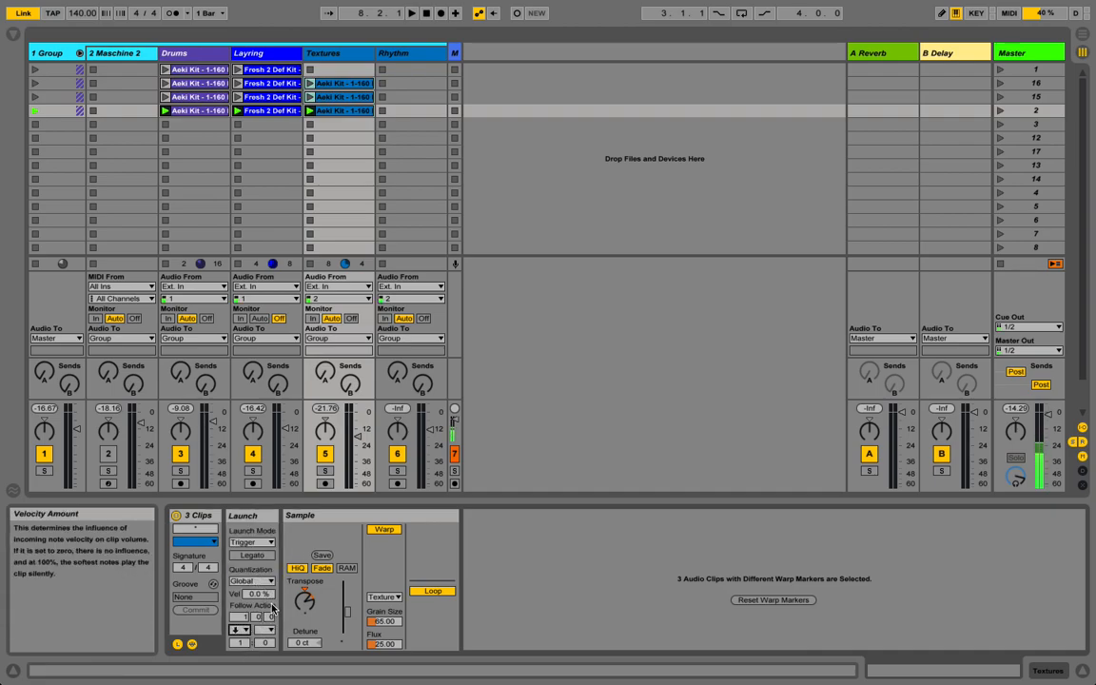
pyautogui.click(264, 557)
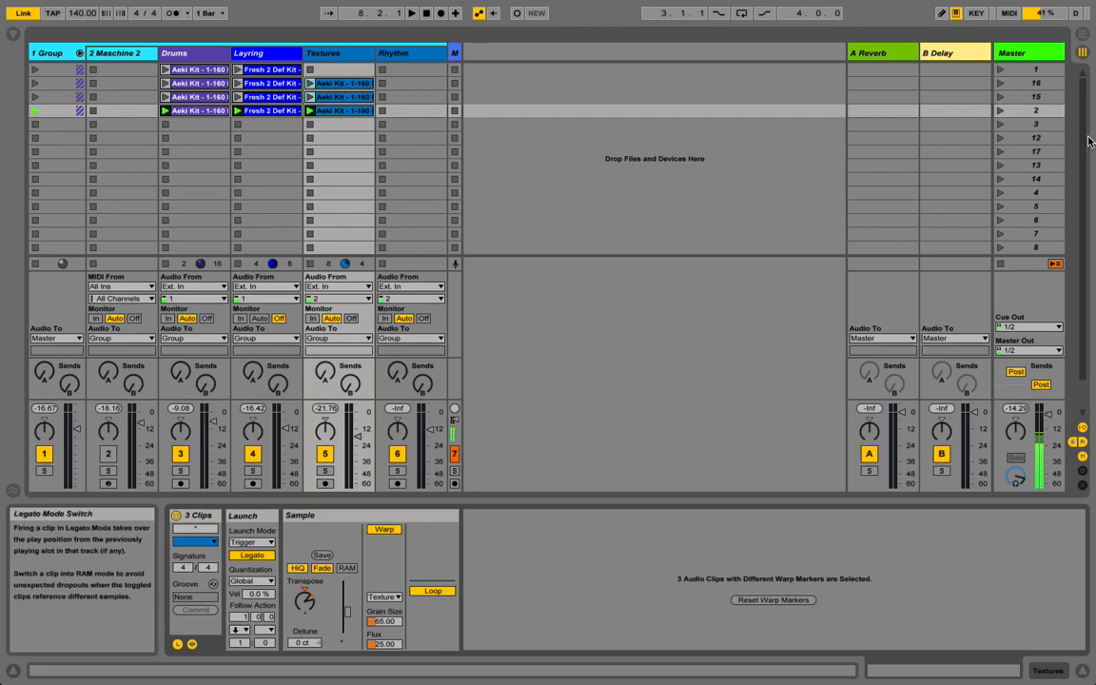
# Step: Launch scene 16 to hear the Textures clips follow one another, and stop playback with the song position reset
pyautogui.click(999, 84)
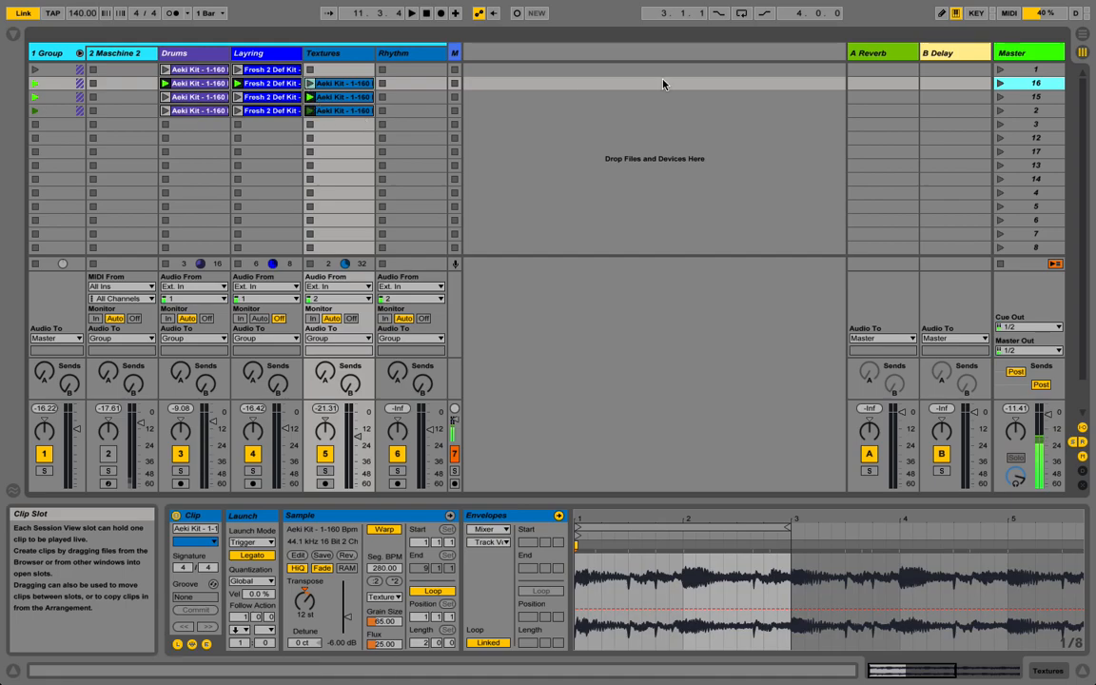
pyautogui.click(1001, 83)
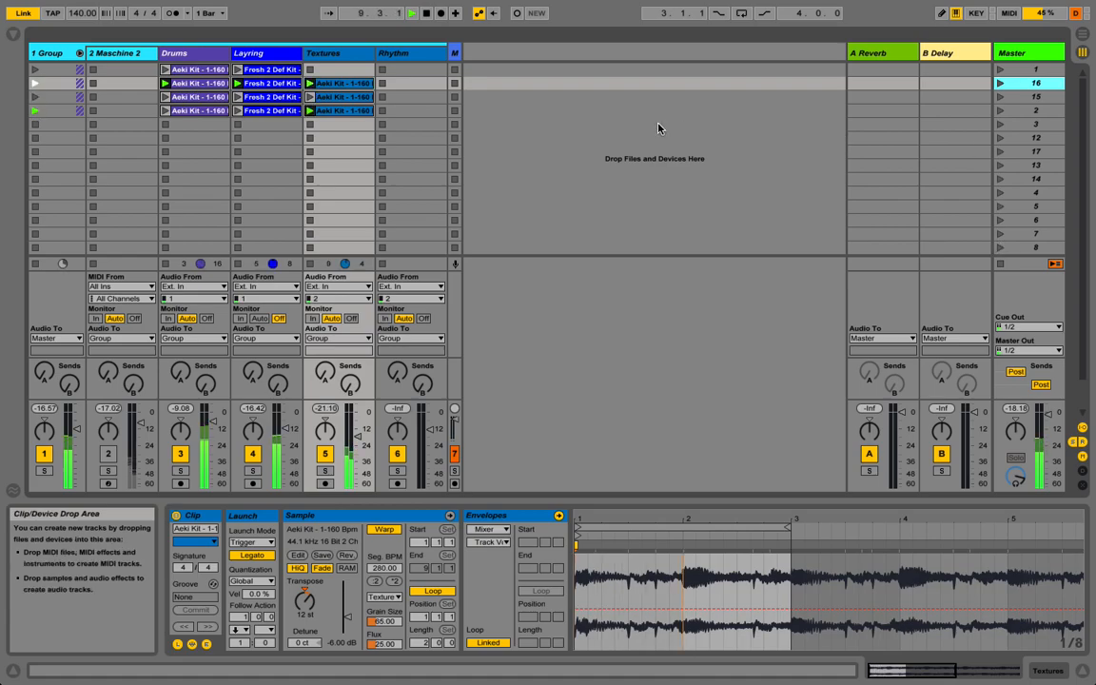
pyautogui.press('space')
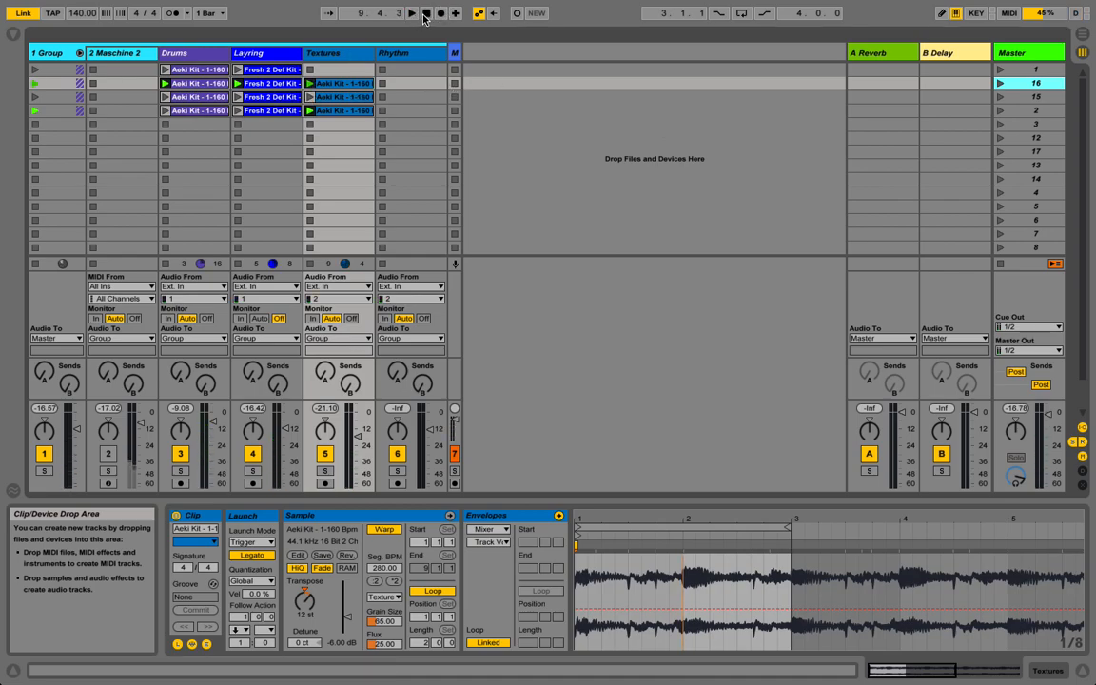
pyautogui.click(425, 18)
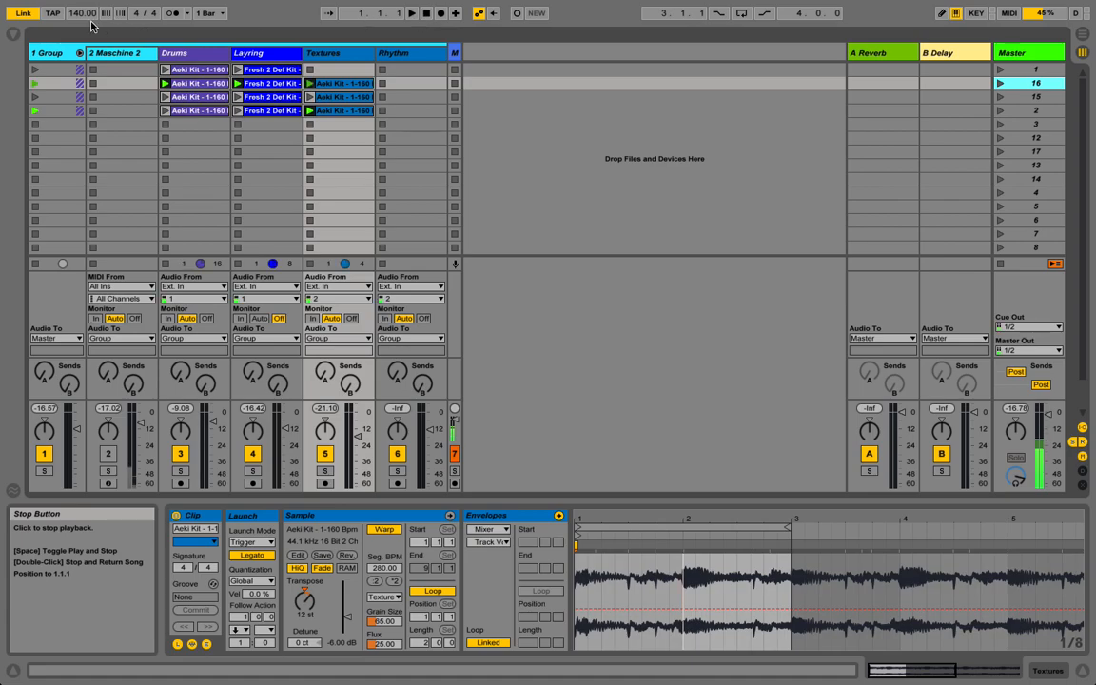
# Step: Reopen the Maschine 2 plug-in window and bypass the Molekular effect on the Aeki Kit group
pyautogui.click(109, 57)
pyautogui.doubleClick(109, 59)
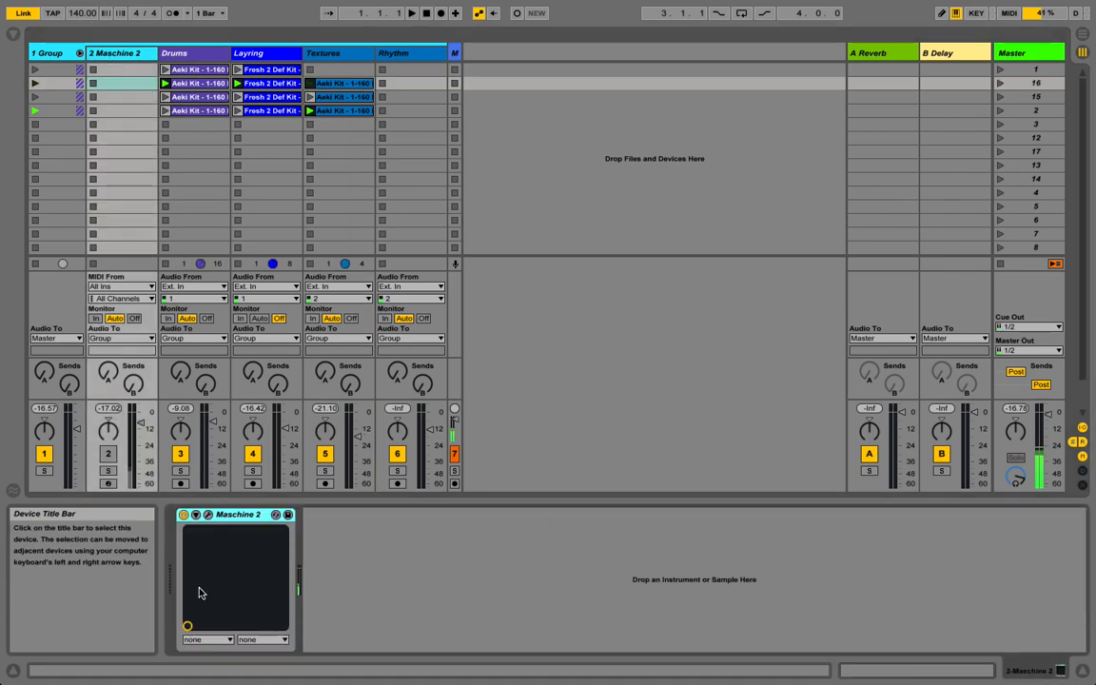
pyautogui.click(208, 516)
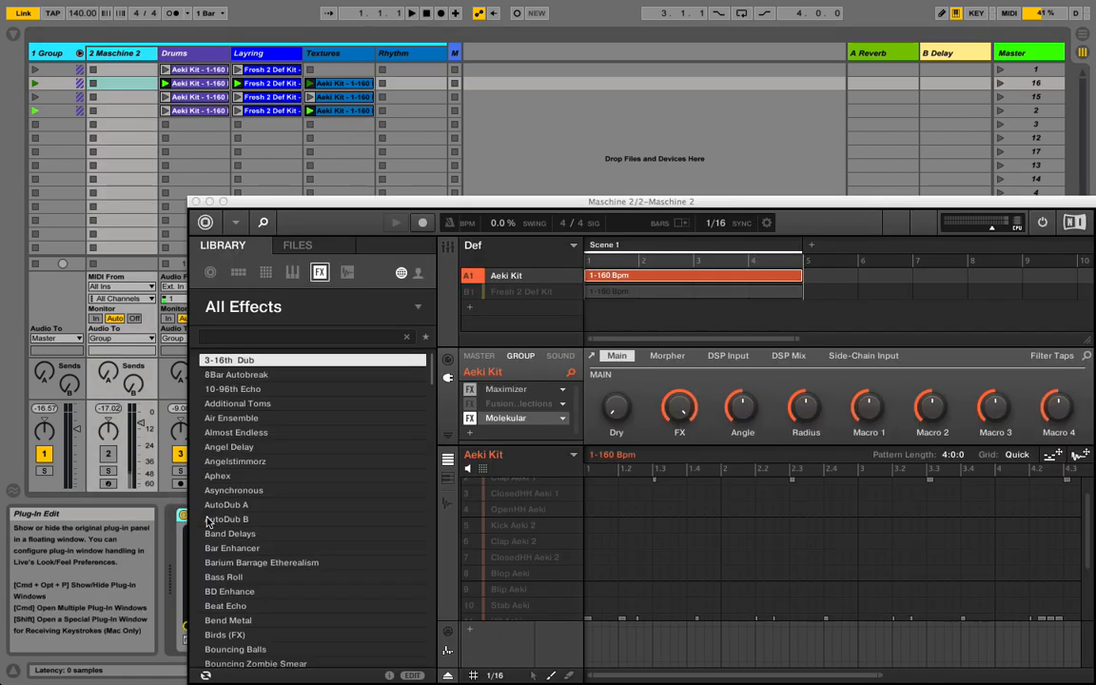
pyautogui.moveTo(612, 201); pyautogui.dragTo(469, 64)
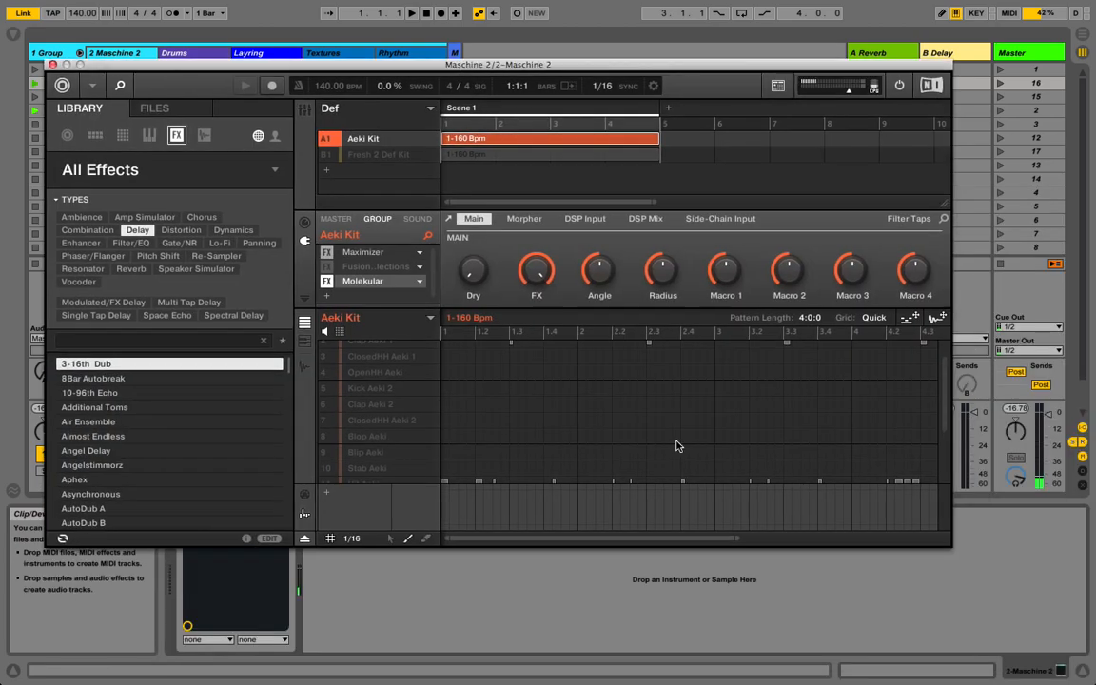
pyautogui.click(327, 281)
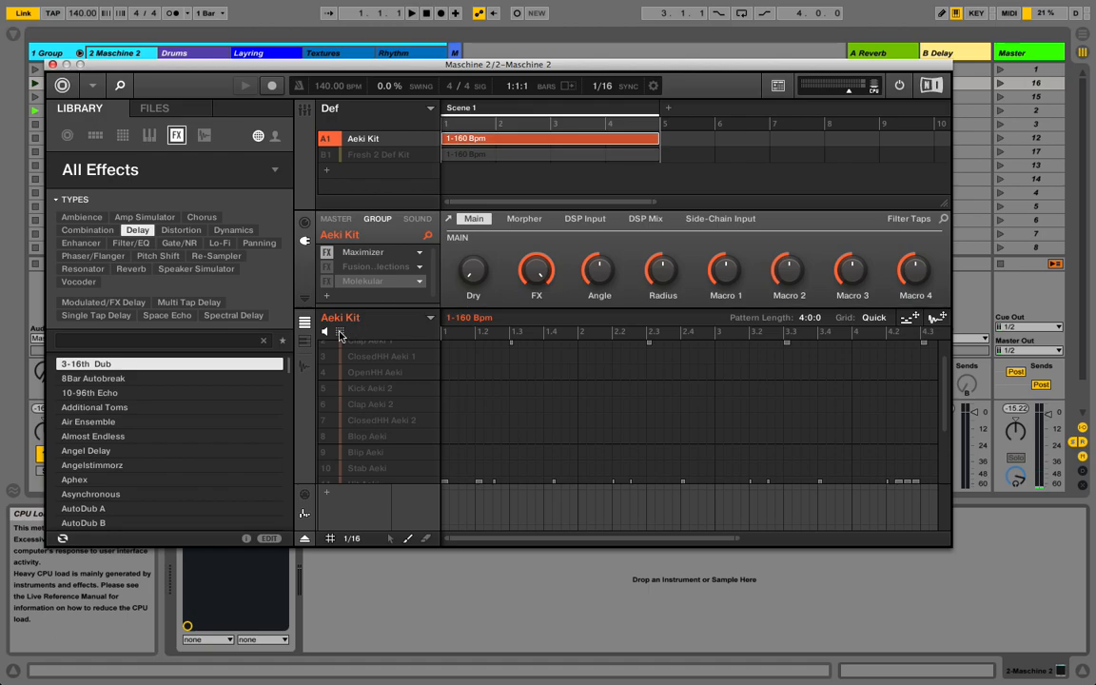
# Step: Switch the Aeki Kit group to Pattern 7 in Maschine 2
pyautogui.click(429, 322)
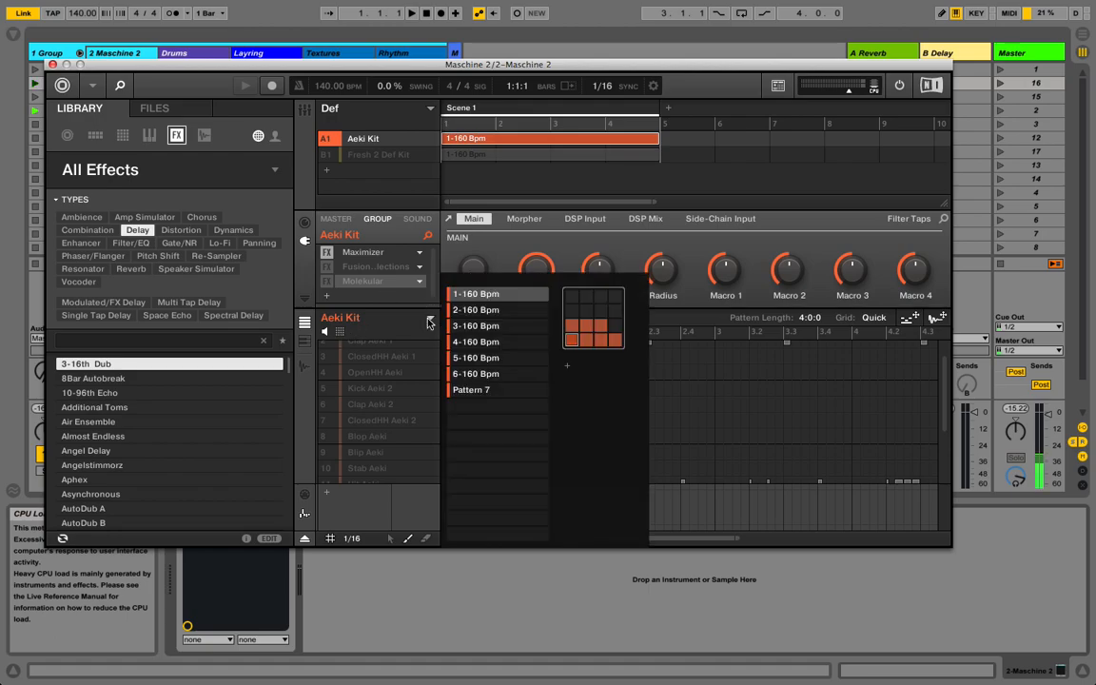
pyautogui.click(603, 330)
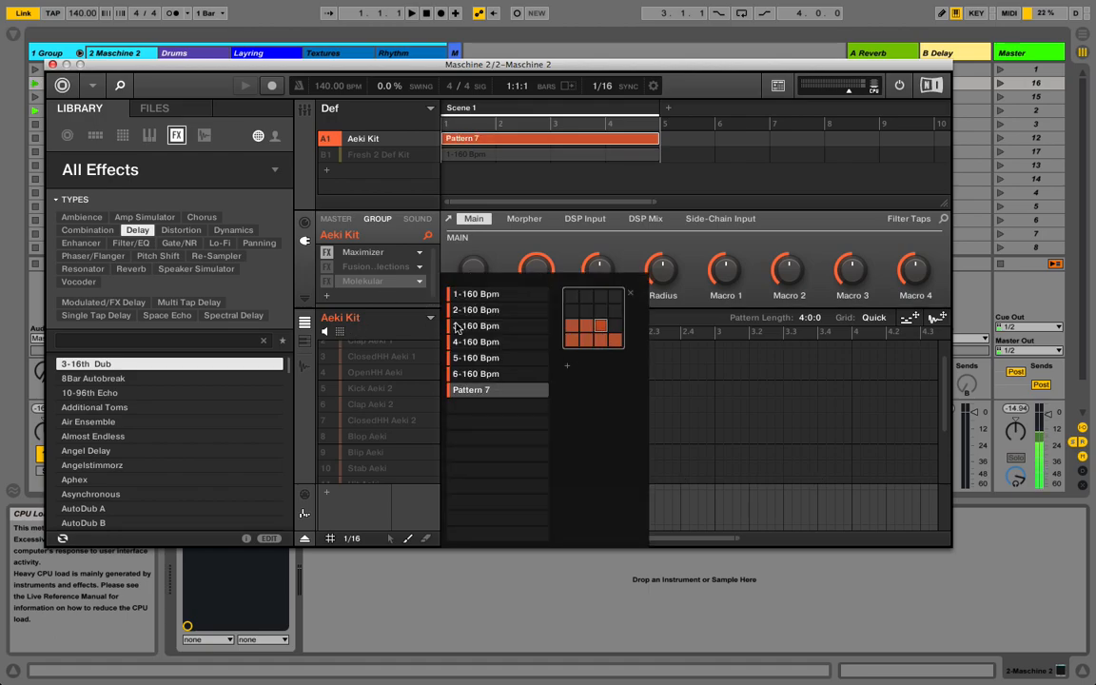
pyautogui.click(431, 323)
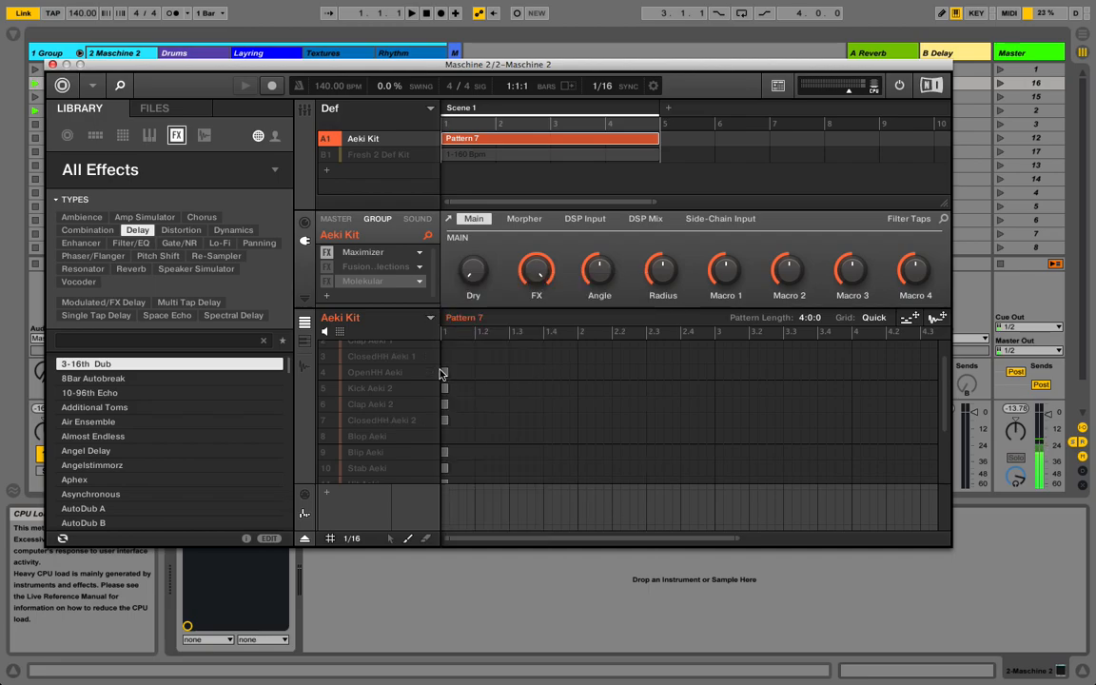
pyautogui.scroll(1, 439, 462)
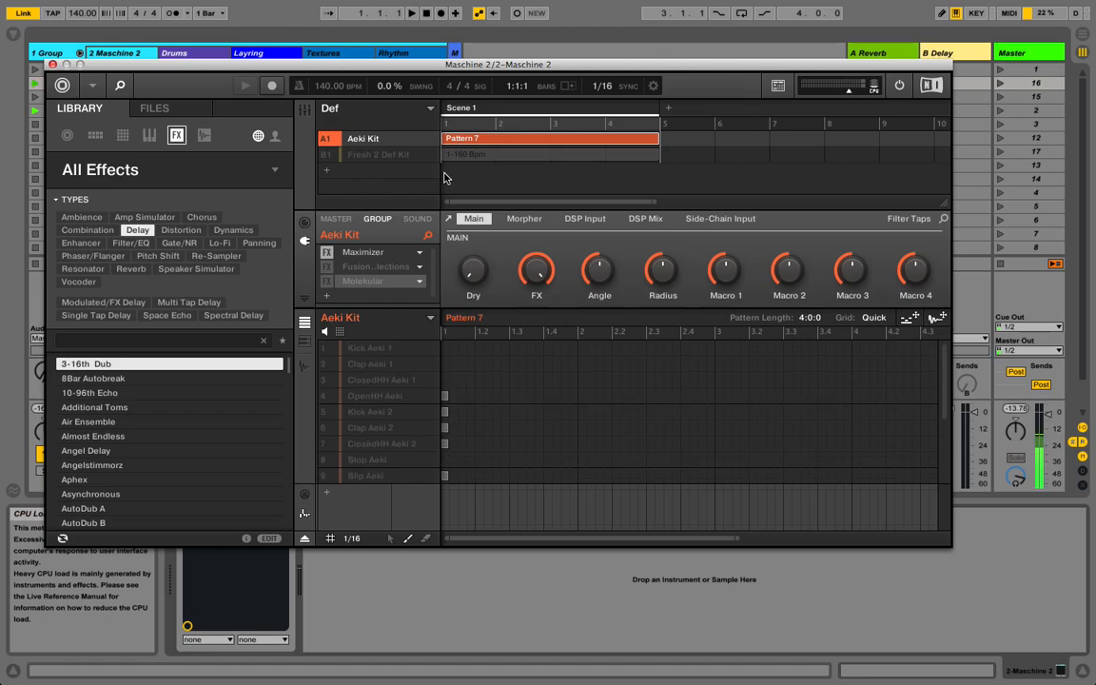
# Step: Solo the OpenHH Aeki sound and bounce Pattern 7 as audio into the Rhythm track's scene 15 slot
pyautogui.moveTo(427, 69); pyautogui.dragTo(435, 242)
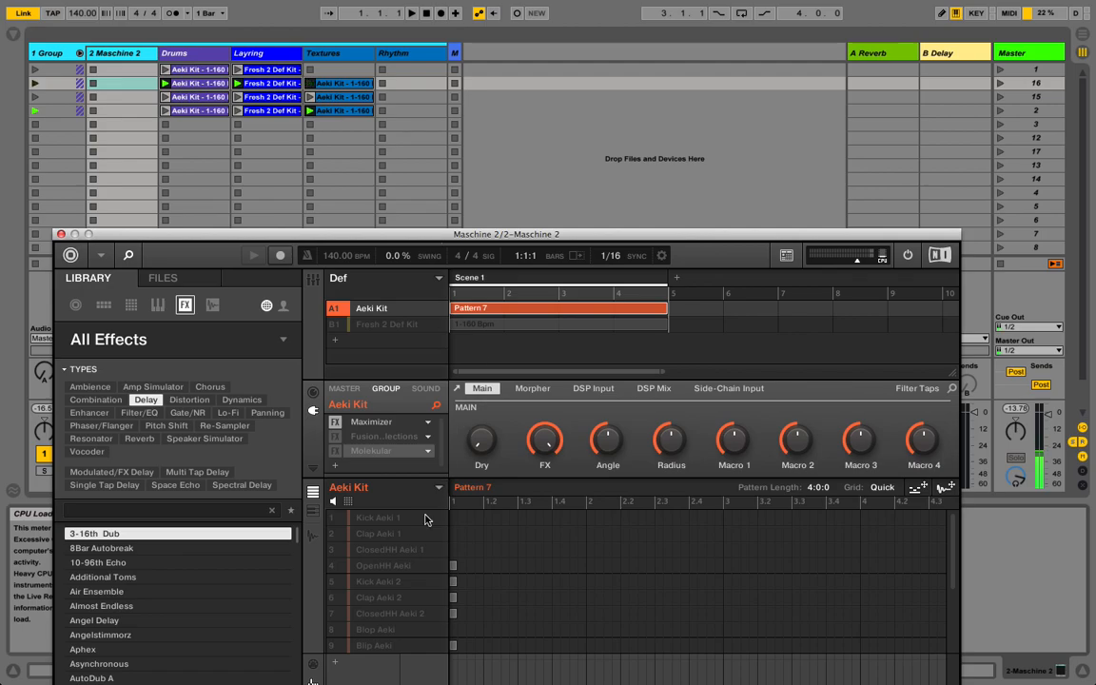
pyautogui.click(384, 571)
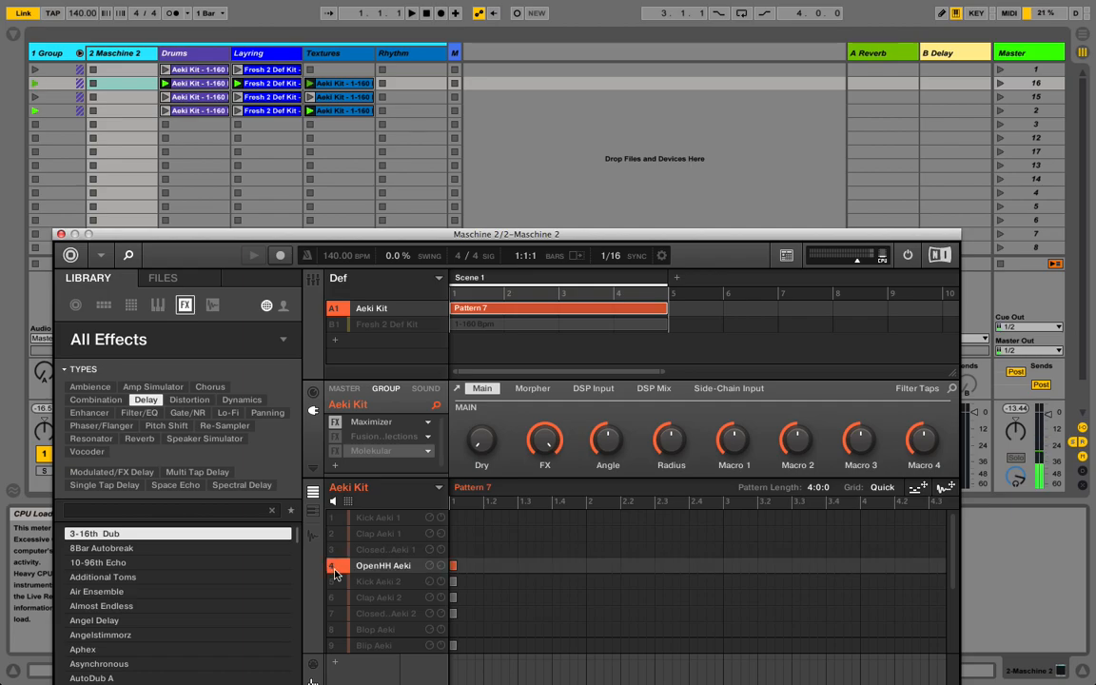
pyautogui.moveTo(948, 493); pyautogui.dragTo(419, 120)
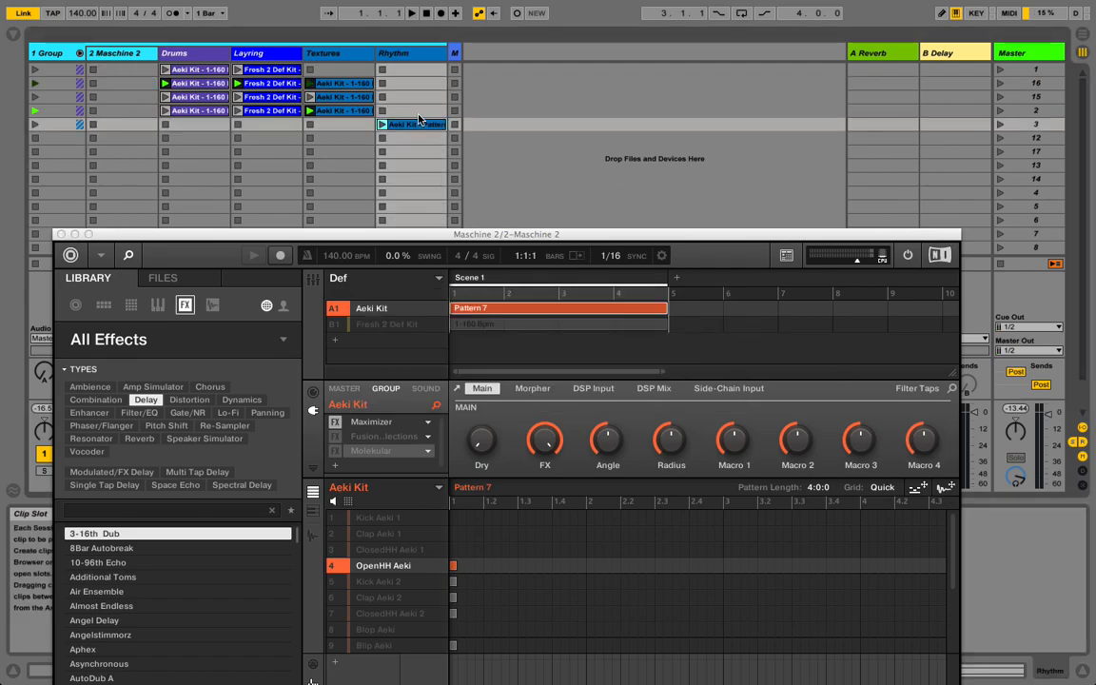
pyautogui.moveTo(416, 104); pyautogui.dragTo(409, 98)
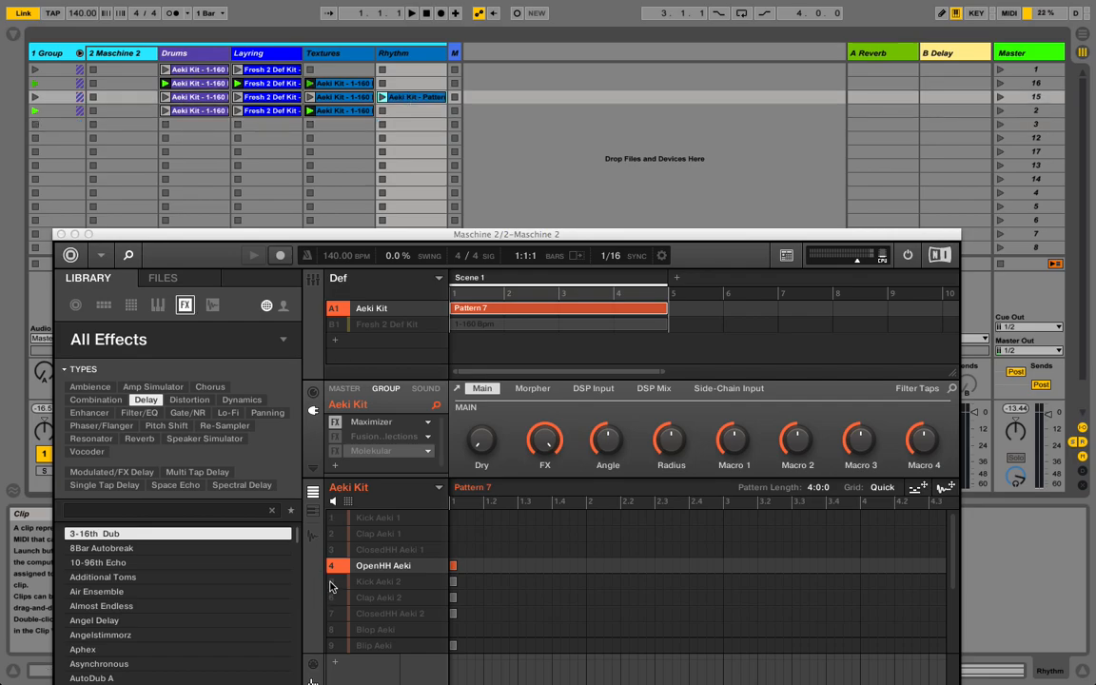
# Step: Solo the Kick Aeki 2 sound and bounce Pattern 7 as audio into the Rhythm track's scene 3 slot
pyautogui.click(331, 583)
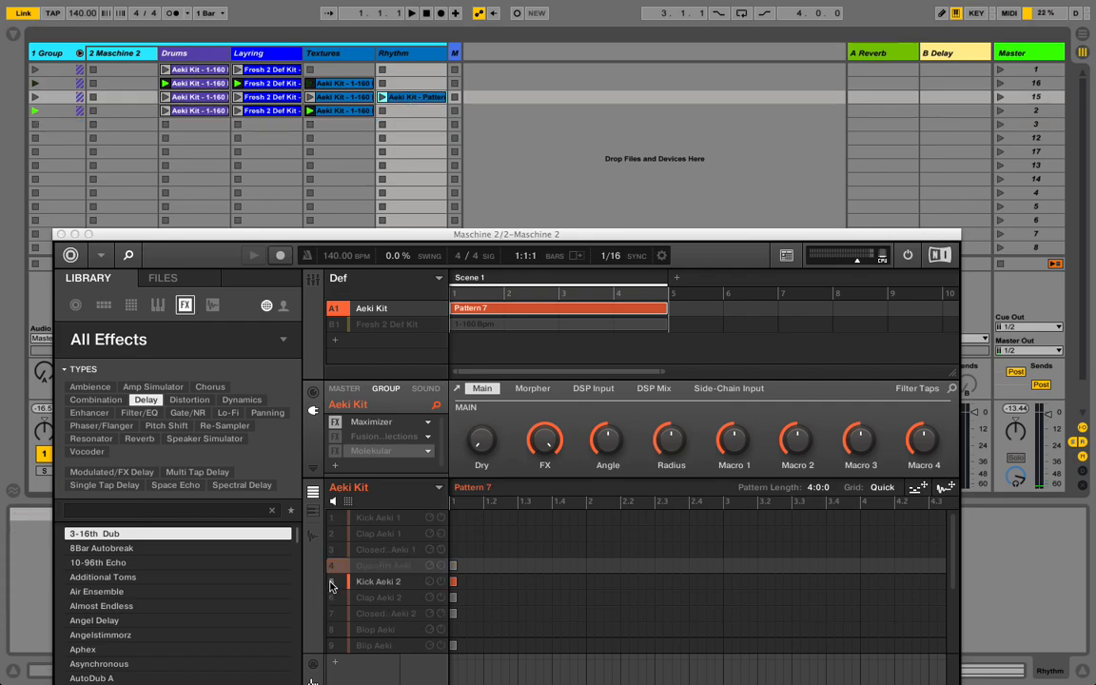
pyautogui.click(330, 585)
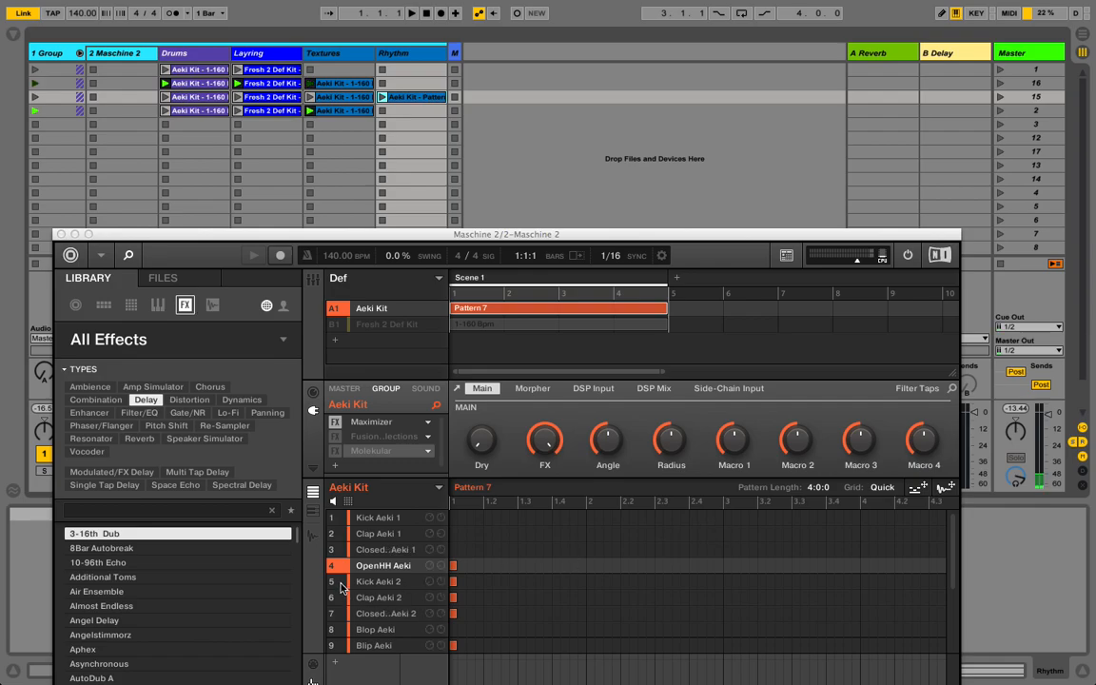
pyautogui.click(340, 584)
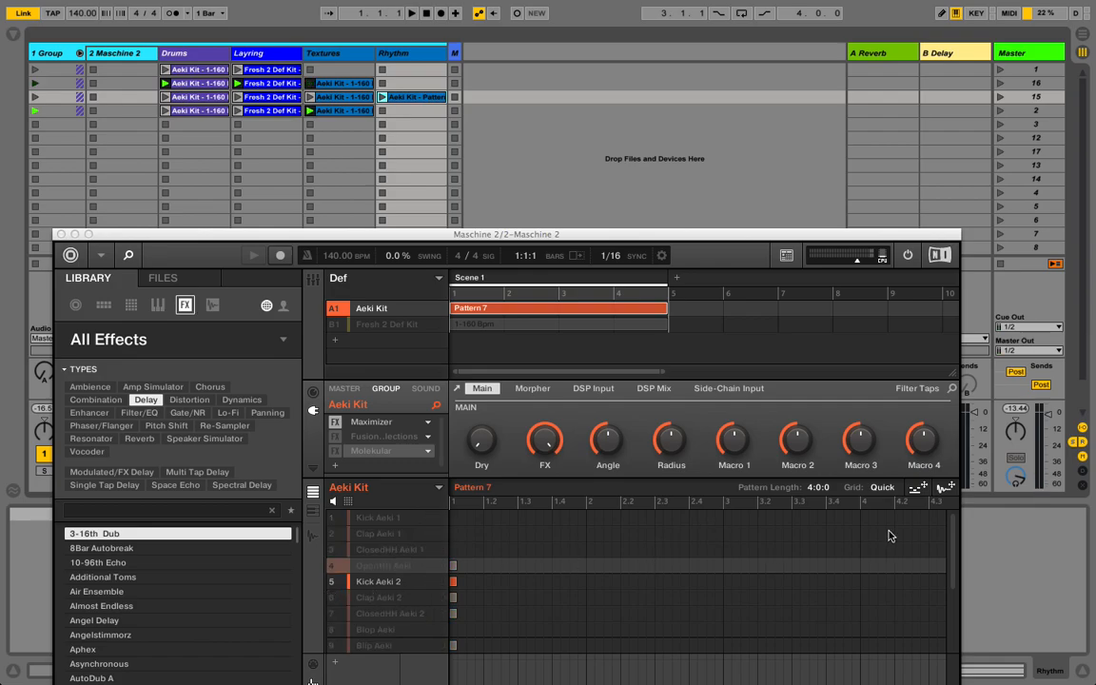
pyautogui.moveTo(940, 496); pyautogui.dragTo(941, 497)
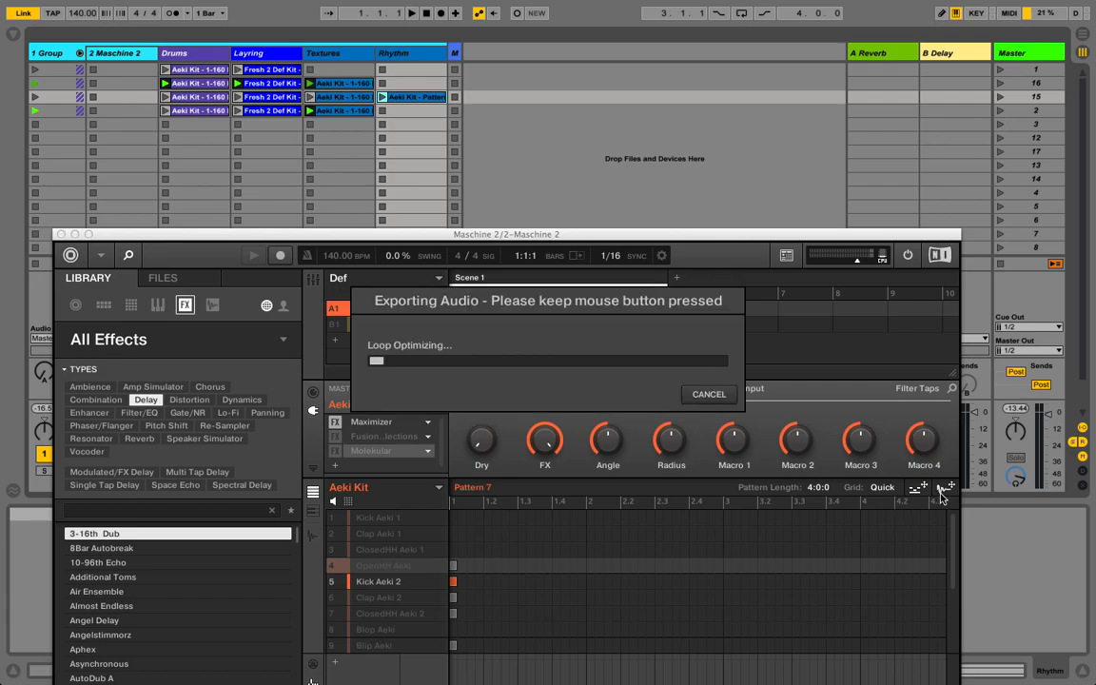
pyautogui.moveTo(940, 495); pyautogui.dragTo(396, 101)
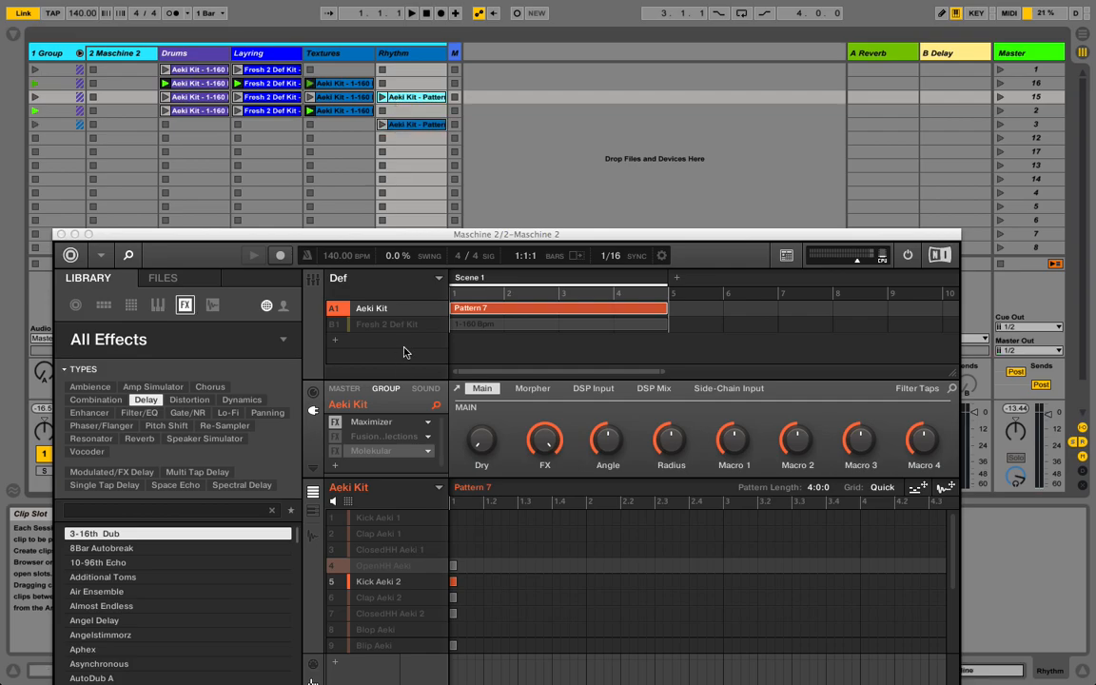
# Step: Solo the Clap Aeki 2 sound and bounce Pattern 7 as audio into the Rhythm track's scene 12 slot
pyautogui.rightClick(334, 595)
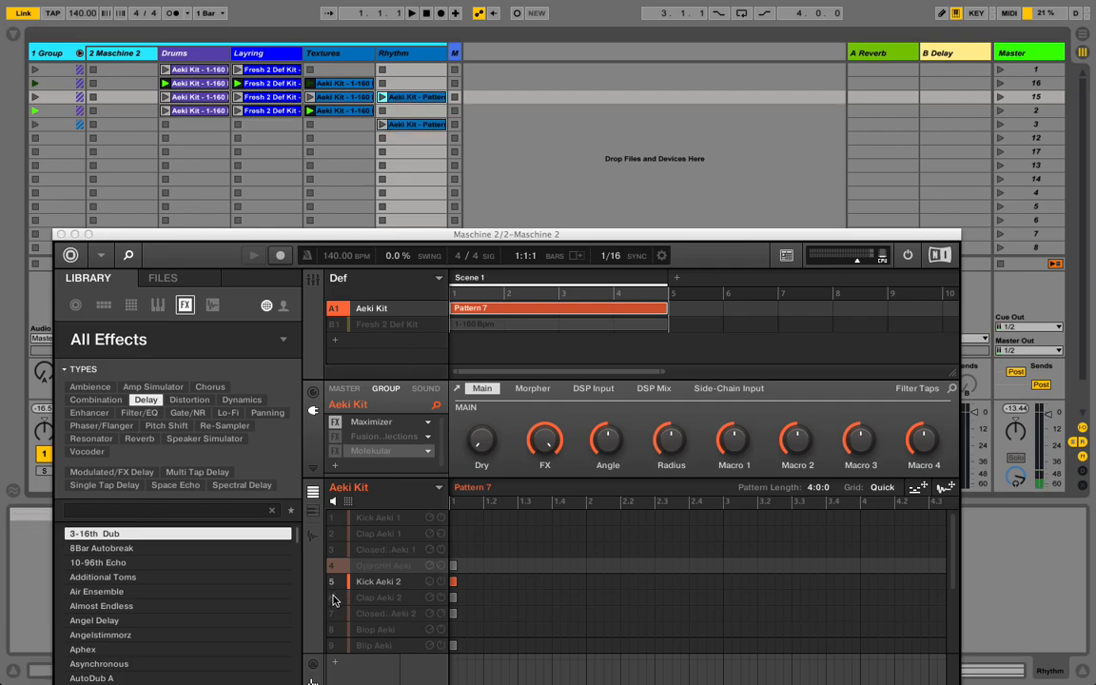
pyautogui.click(334, 598)
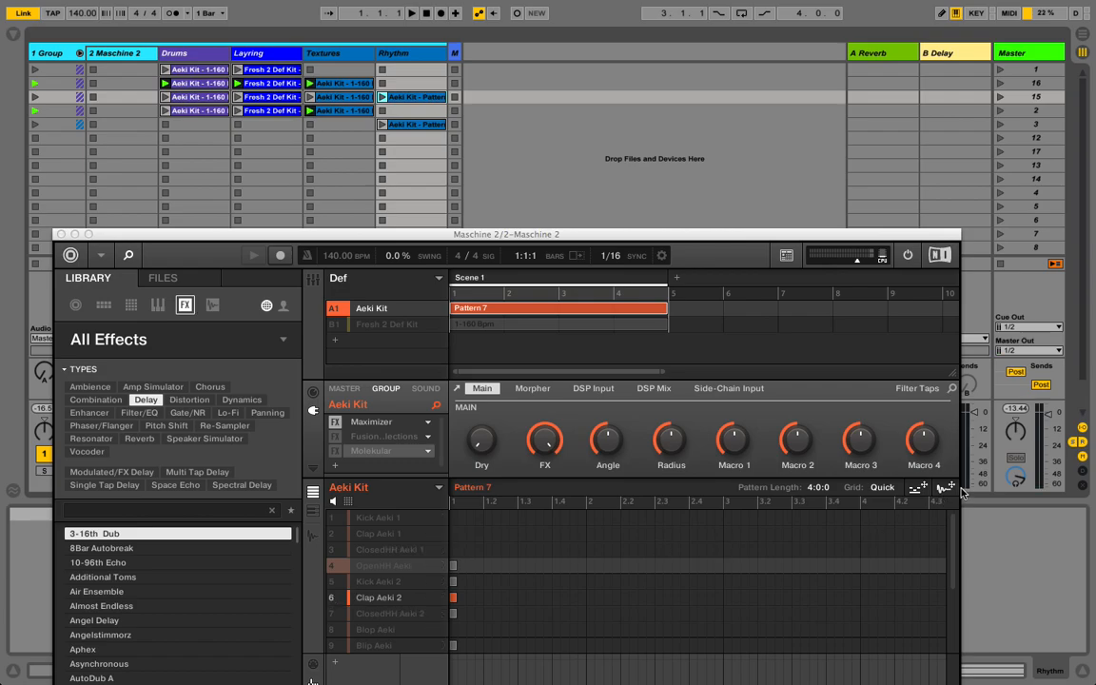
pyautogui.moveTo(945, 487); pyautogui.dragTo(944, 490)
pyautogui.moveTo(494, 189); pyautogui.dragTo(424, 158)
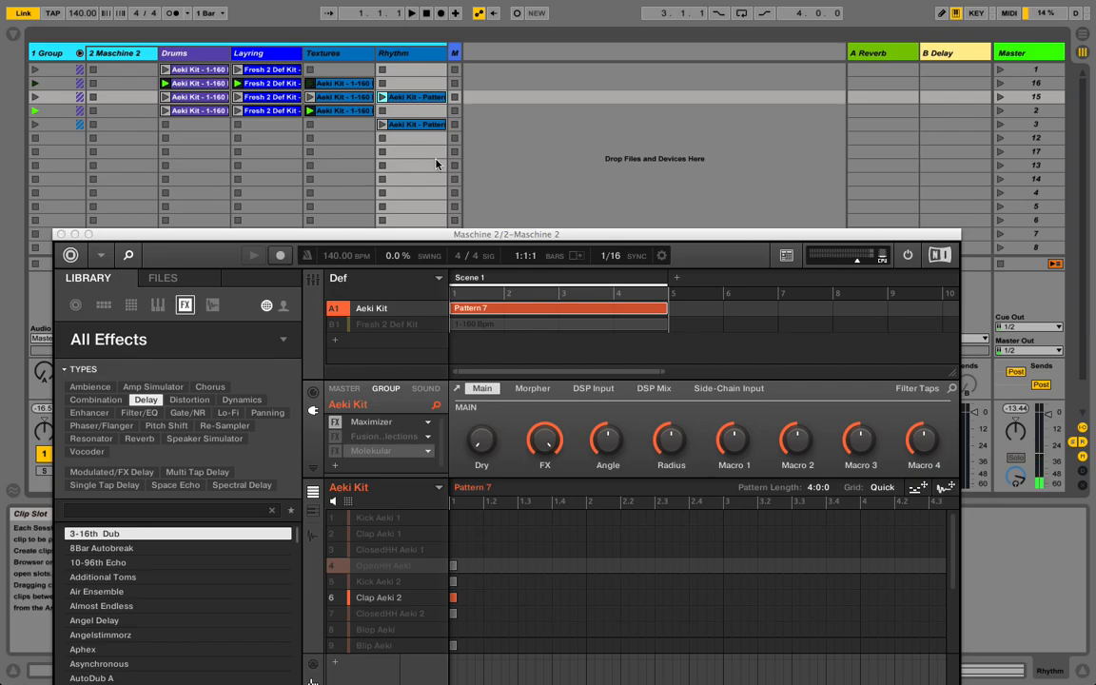
pyautogui.moveTo(944, 489); pyautogui.dragTo(407, 140)
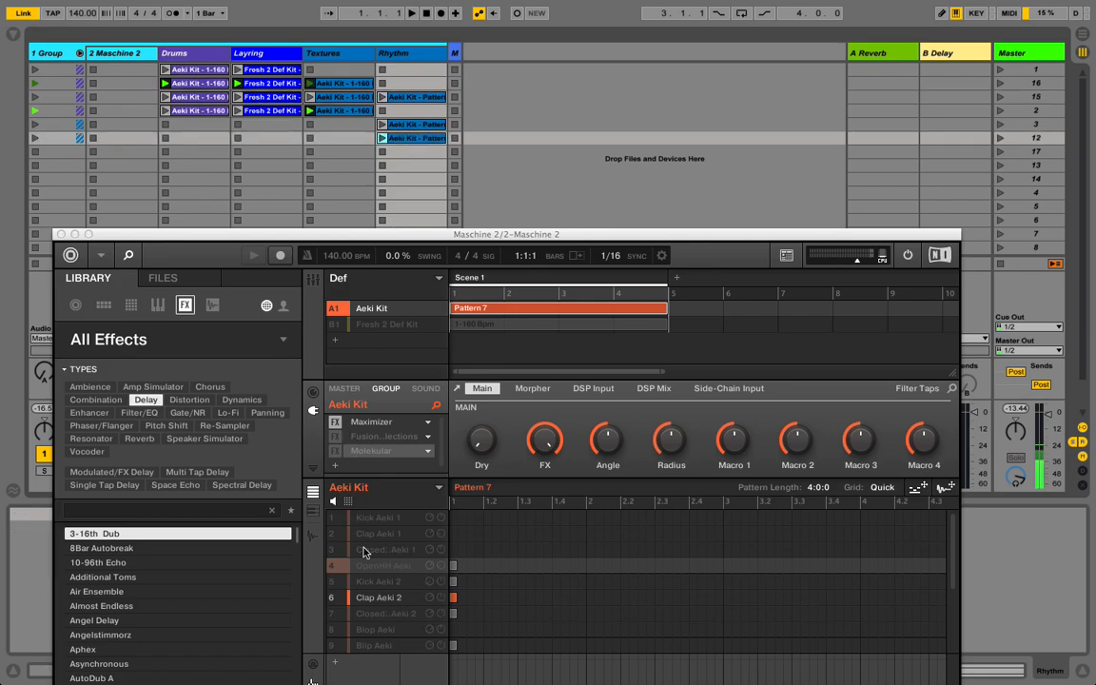
# Step: Solo the ClosedHH Aeki 2 sound and bounce Pattern 7 as audio into the Rhythm track's scene 2 slot
pyautogui.scroll(-2, 363, 552)
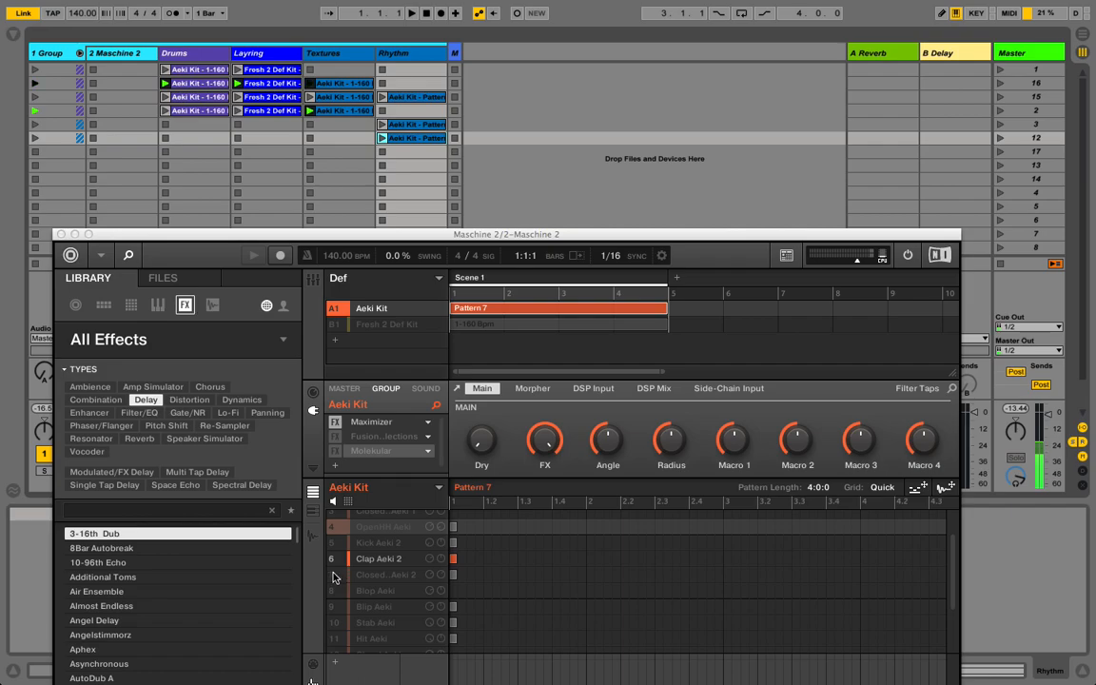
pyautogui.click(332, 575)
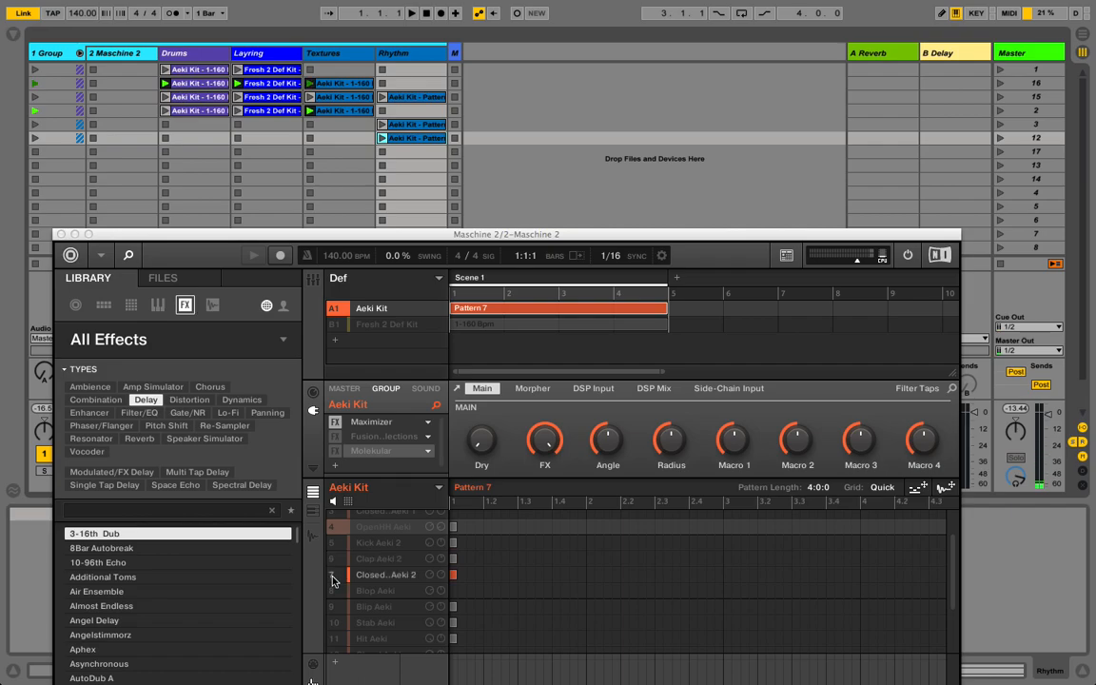
pyautogui.moveTo(940, 491); pyautogui.dragTo(404, 132)
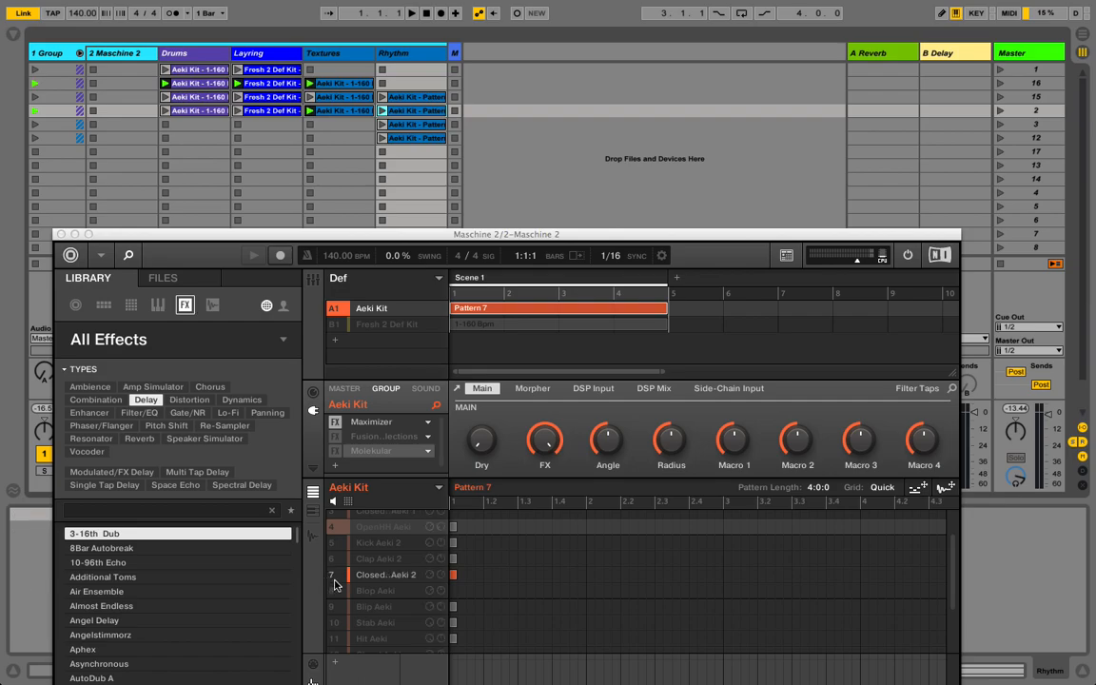
# Step: Solo the Stab Aeki sound, bounce Pattern 7 as audio onto the Rhythm track and place the clip in scene 17
pyautogui.scroll(-2, 335, 584)
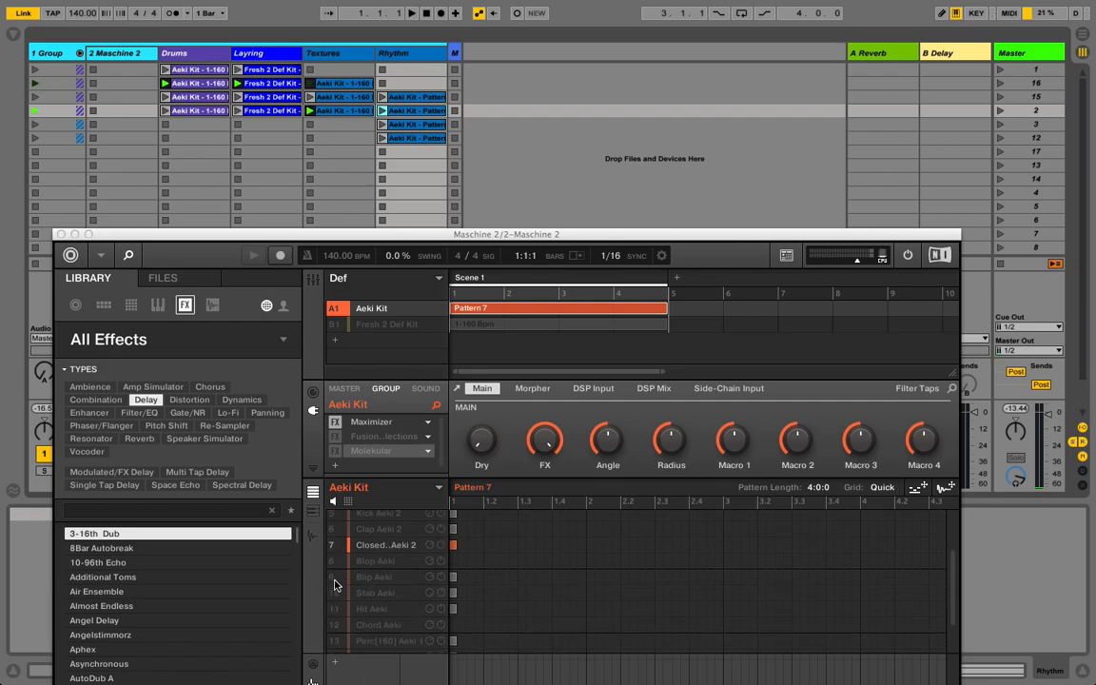
pyautogui.scroll(-1, 335, 584)
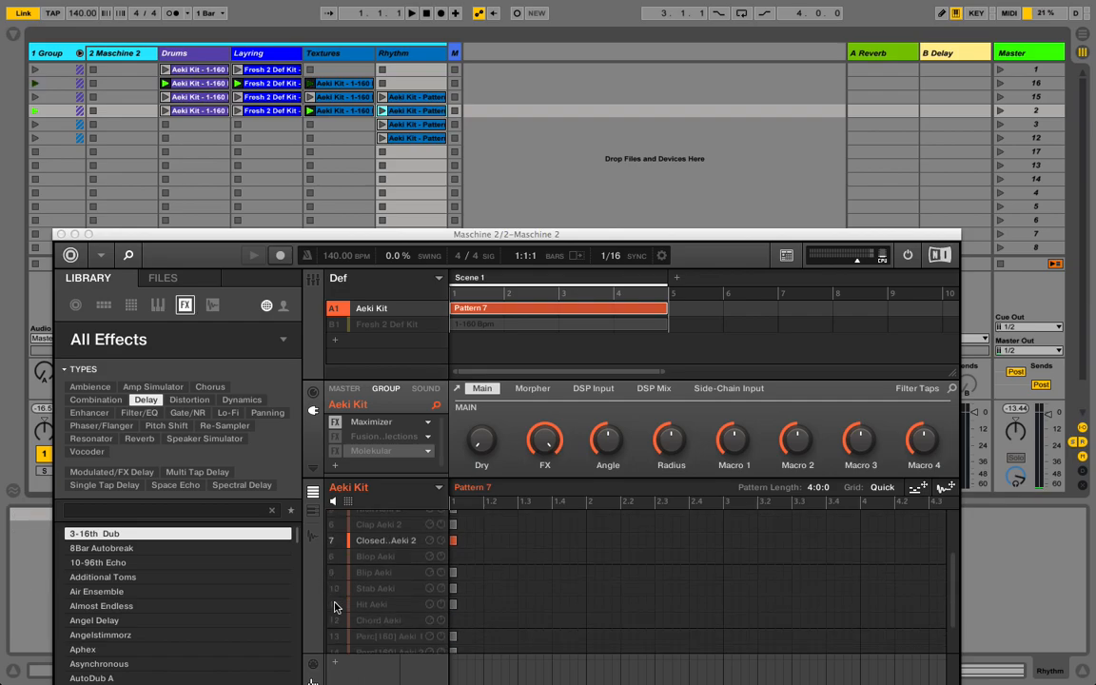
pyautogui.click(334, 591)
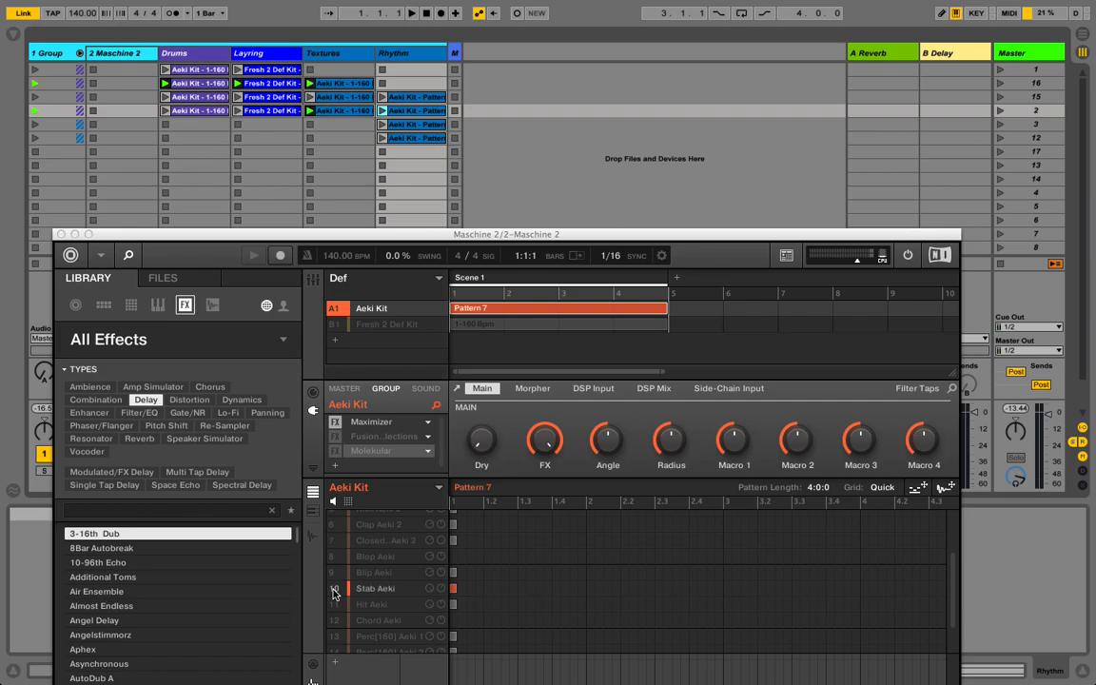
pyautogui.moveTo(939, 489); pyautogui.dragTo(424, 193)
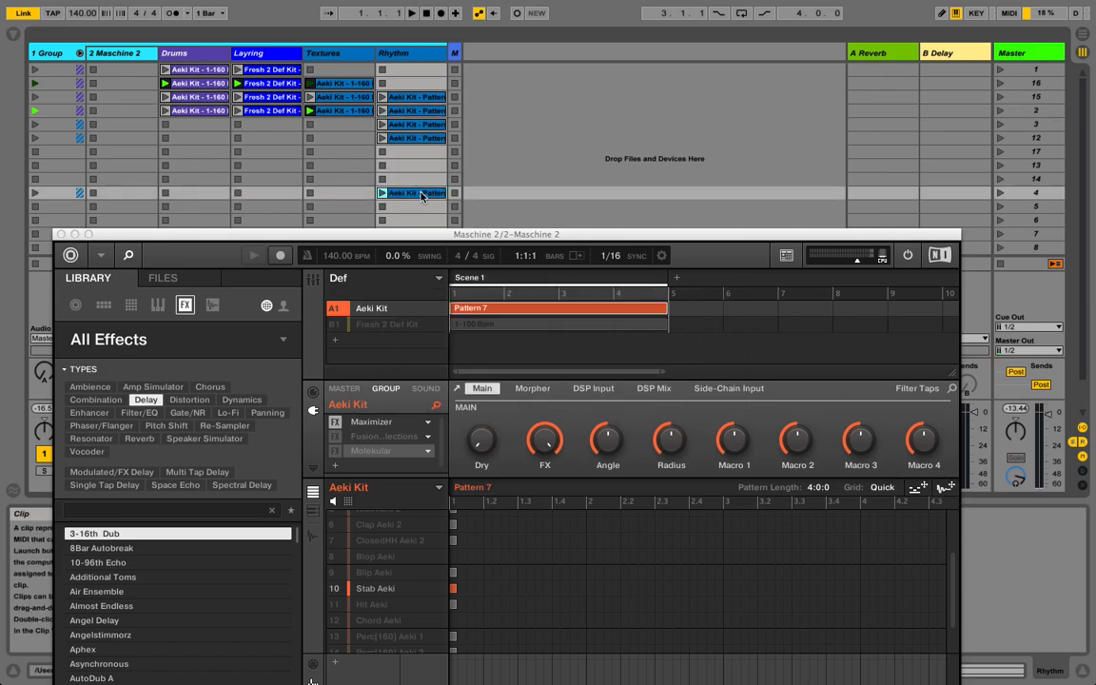
pyautogui.moveTo(417, 157); pyautogui.dragTo(418, 155)
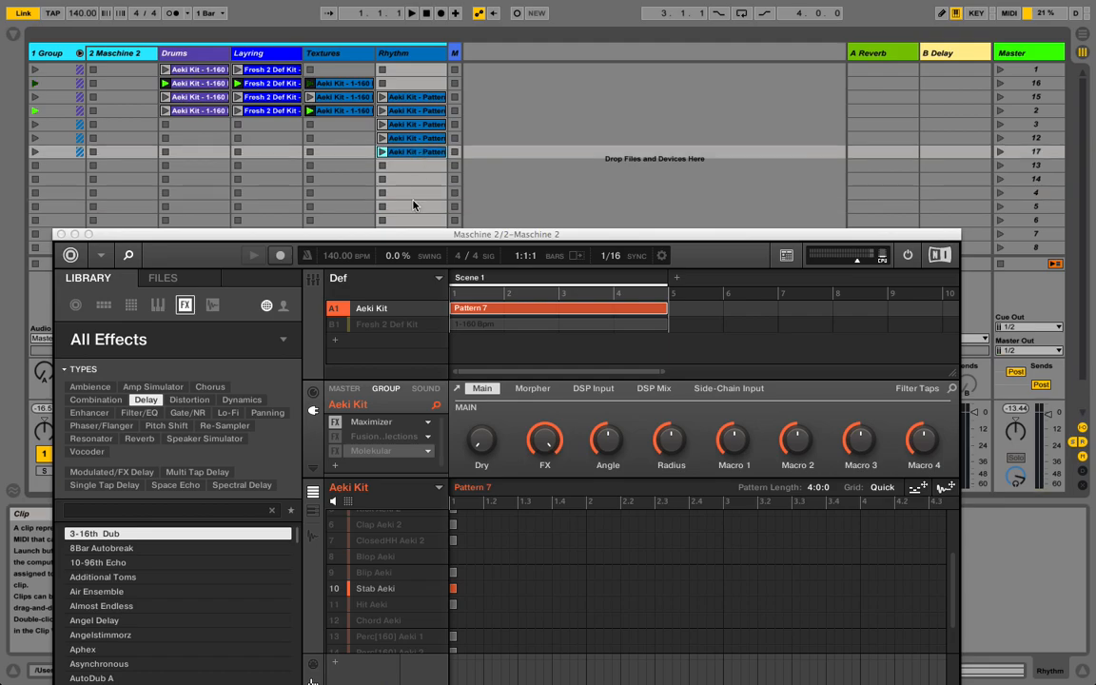
# Step: Solo the Perc[160] Aeki 2 sound and bounce Pattern 7 as audio into the Rhythm track's scene 13 slot
pyautogui.moveTo(348, 240); pyautogui.dragTo(405, 217)
pyautogui.scroll(-2, 426, 549)
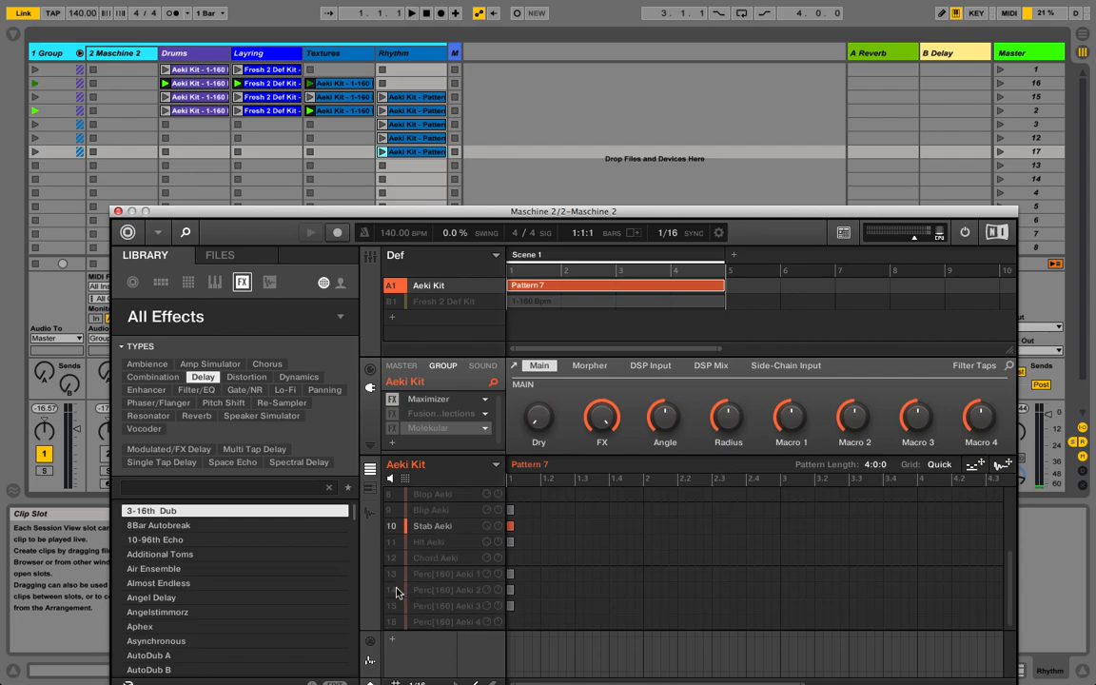
pyautogui.click(396, 591)
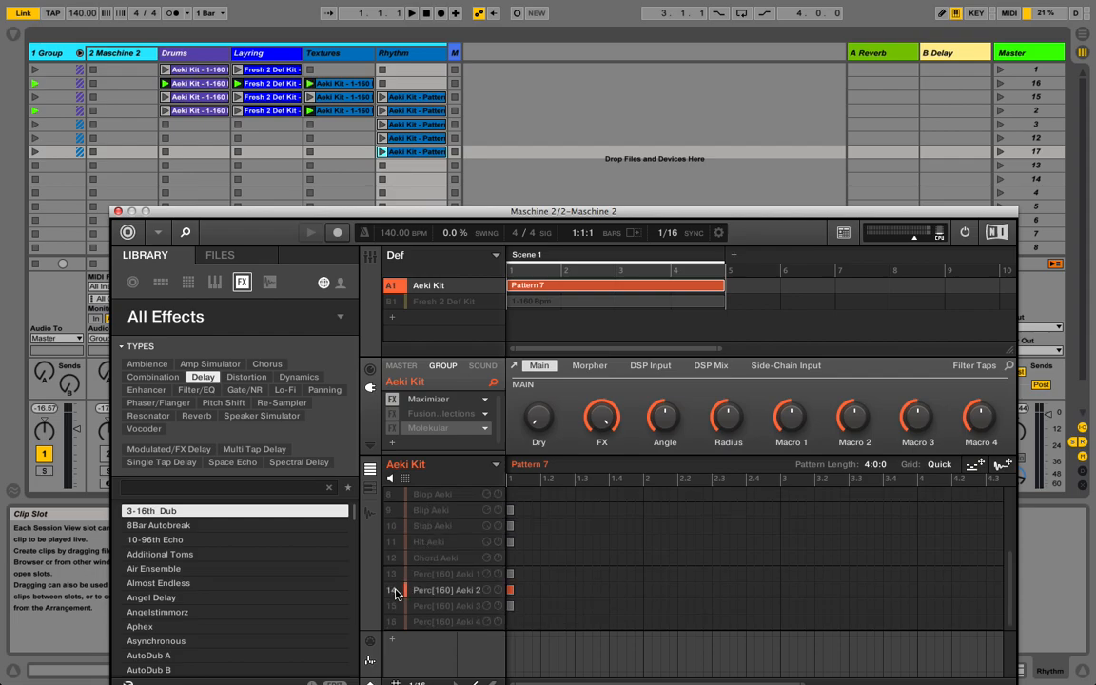
pyautogui.moveTo(999, 470); pyautogui.dragTo(402, 171)
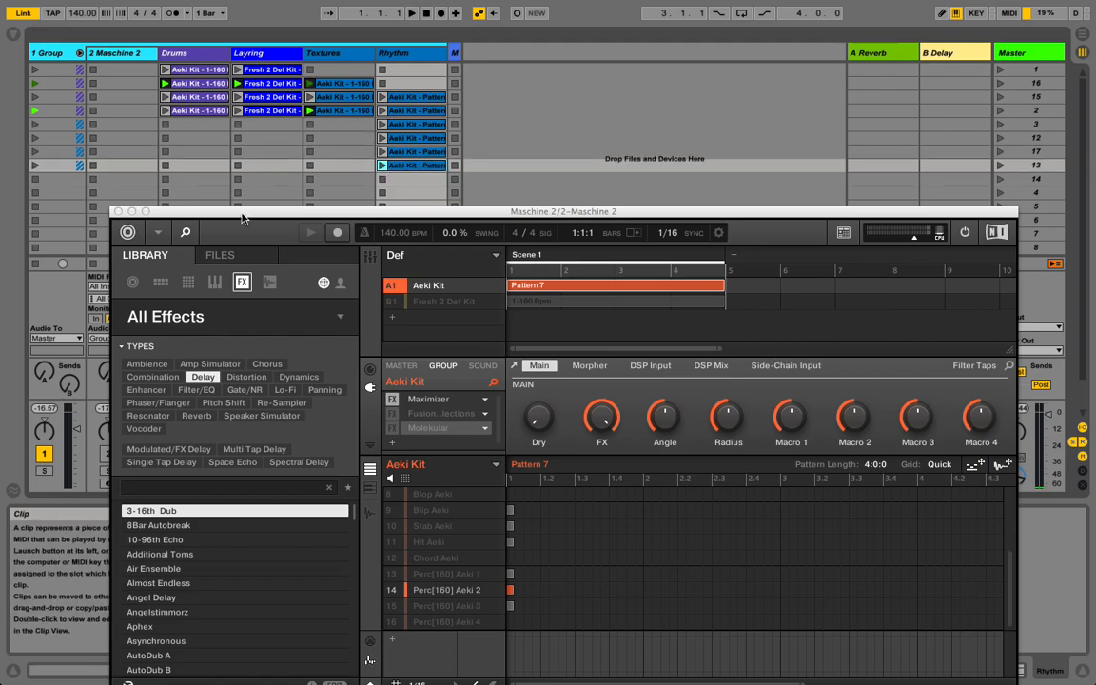
# Step: Close the Maschine 2 plug-in window, check the bounced Rhythm clips' waveforms and delete the clip in scene 3
pyautogui.click(118, 212)
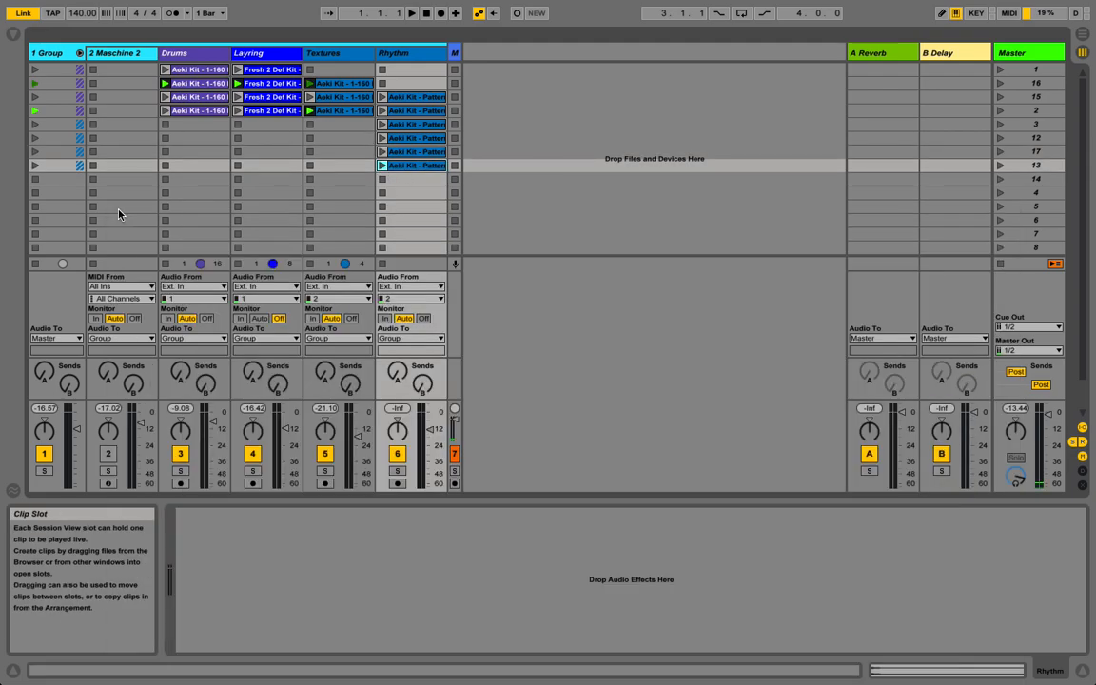
pyautogui.click(395, 99)
pyautogui.doubleClick(395, 101)
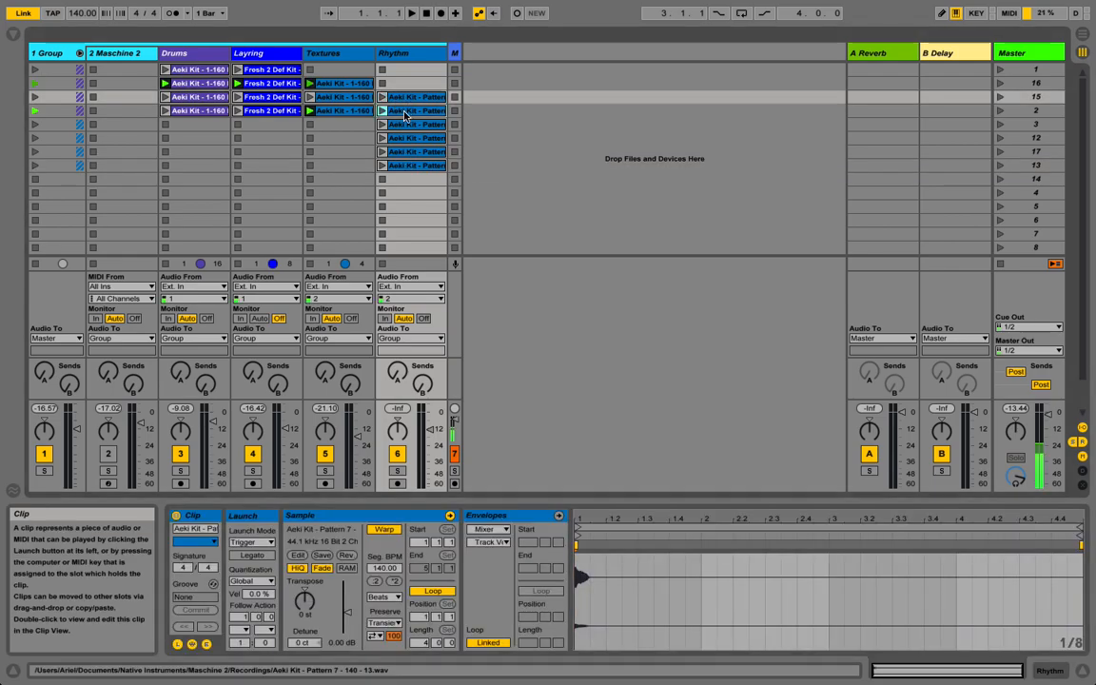
pyautogui.click(405, 127)
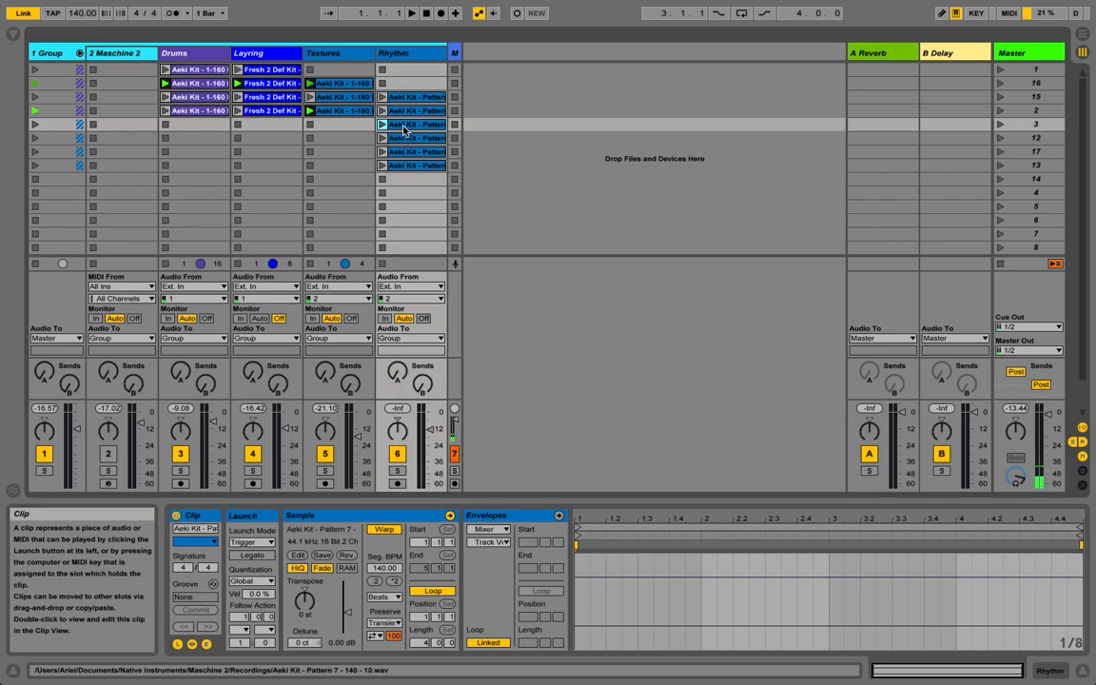
pyautogui.press('Delete')
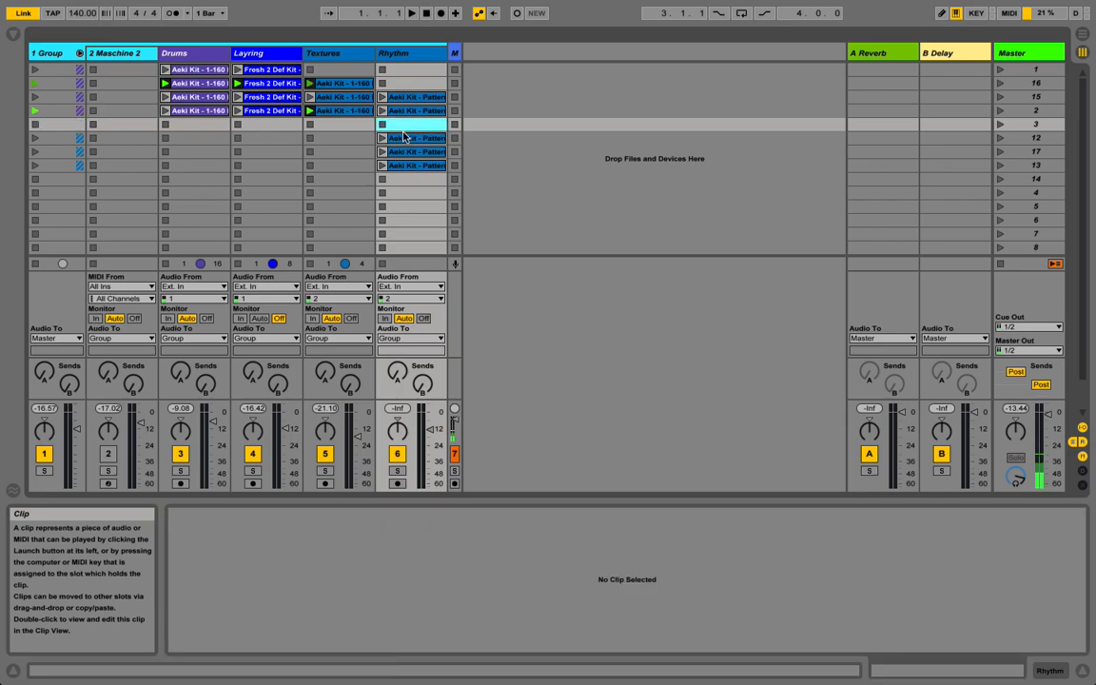
# Step: Check the remaining Rhythm clips and move those in scenes 12, 17 and 13 up one slot each, starting at scene 3
pyautogui.click(405, 140)
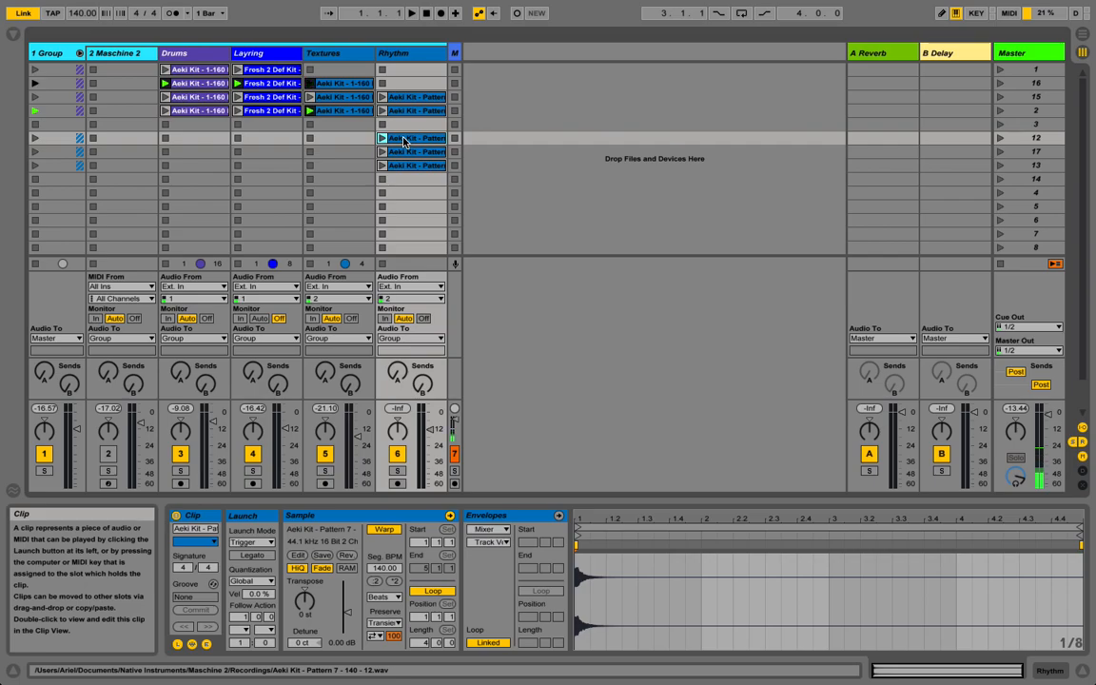
pyautogui.click(404, 154)
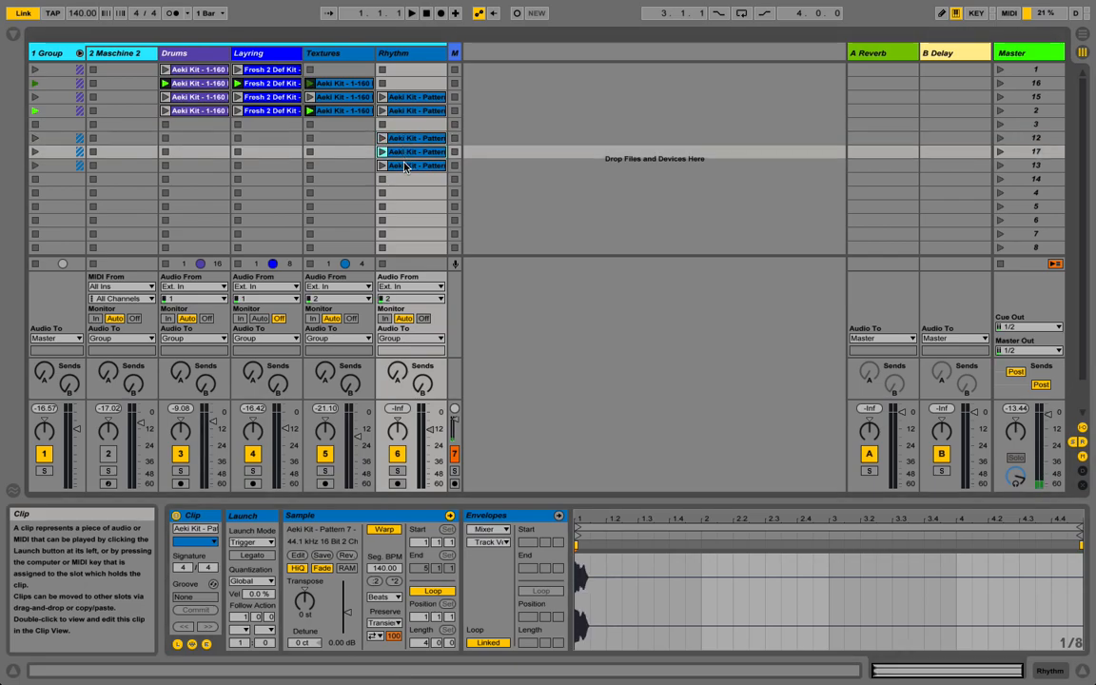
pyautogui.press('Down')
pyautogui.moveTo(404, 141); pyautogui.dragTo(404, 125)
pyautogui.click(400, 152)
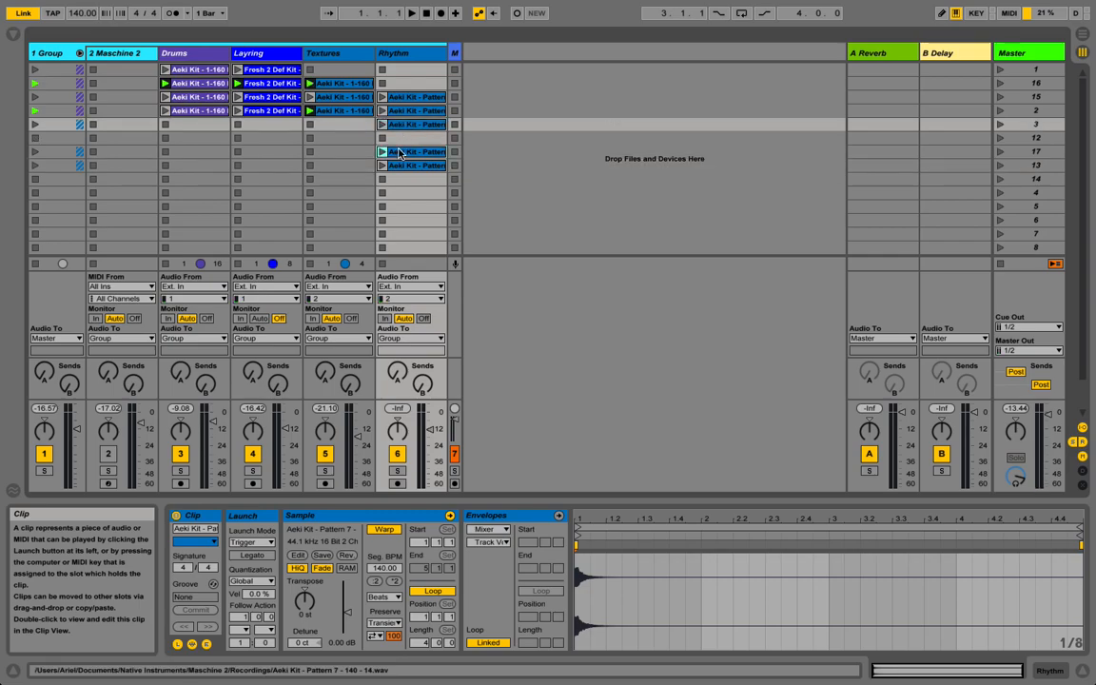
pyautogui.keyDown('shift'); pyautogui.click(400, 163); pyautogui.keyUp('shift')
pyautogui.moveTo(399, 161); pyautogui.dragTo(399, 139)
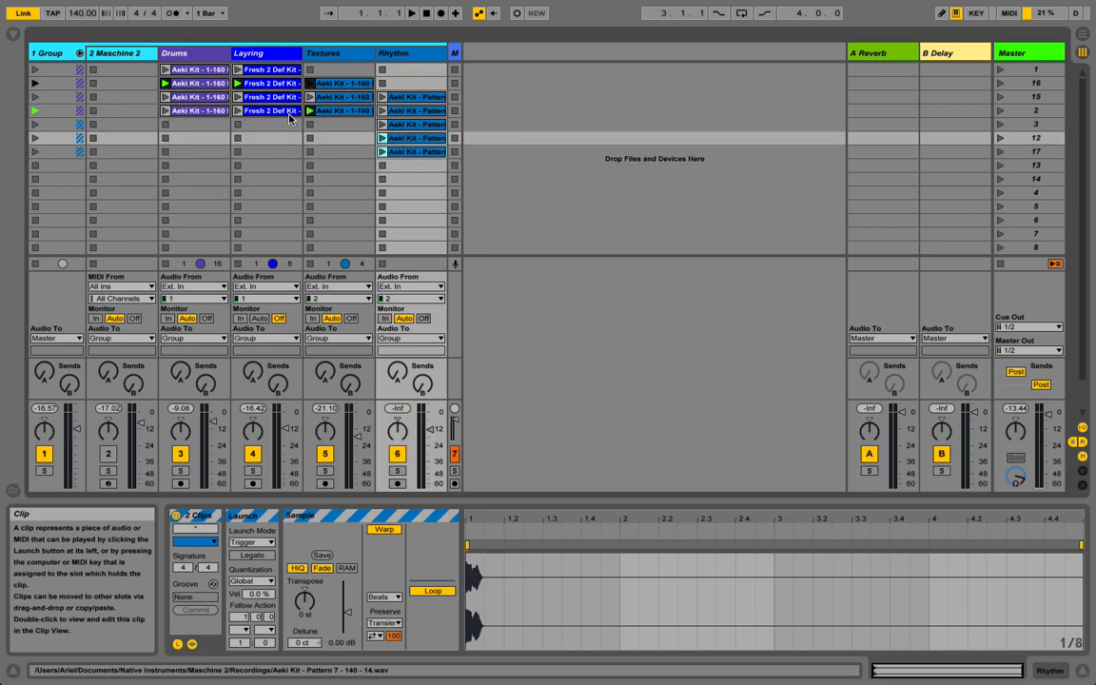
# Step: Reopen the Maschine 2 plug-in window, solo the Hit Aeki sound and bounce Pattern 7 as audio into the Rhythm track's scene 13 slot
pyautogui.click(104, 57)
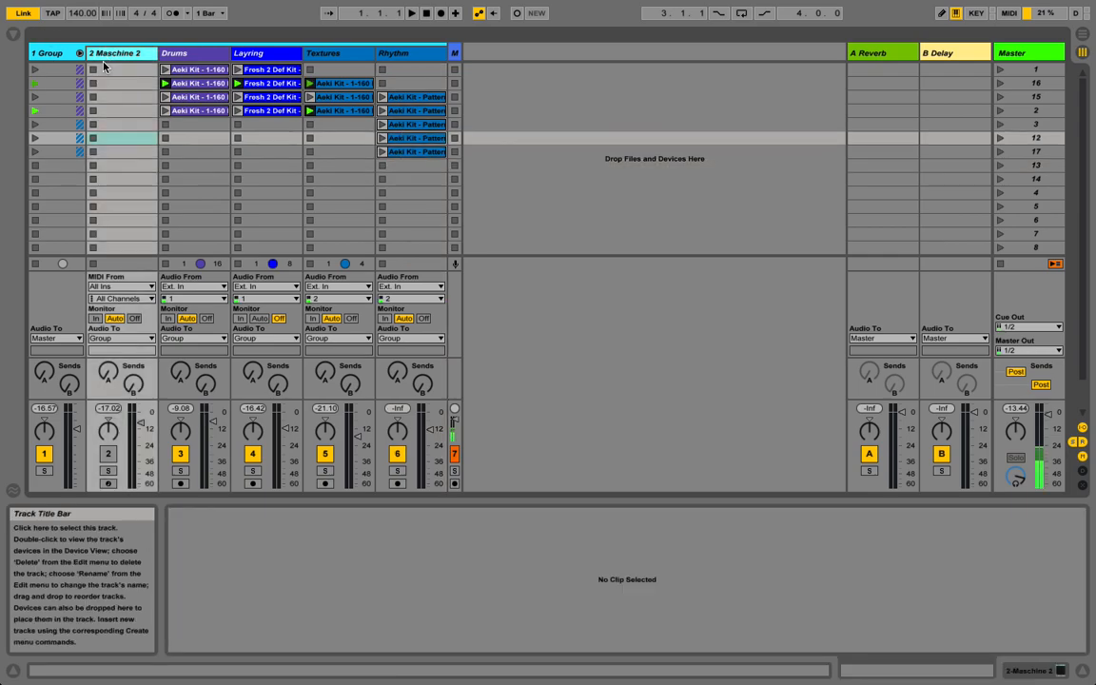
pyautogui.doubleClick(109, 54)
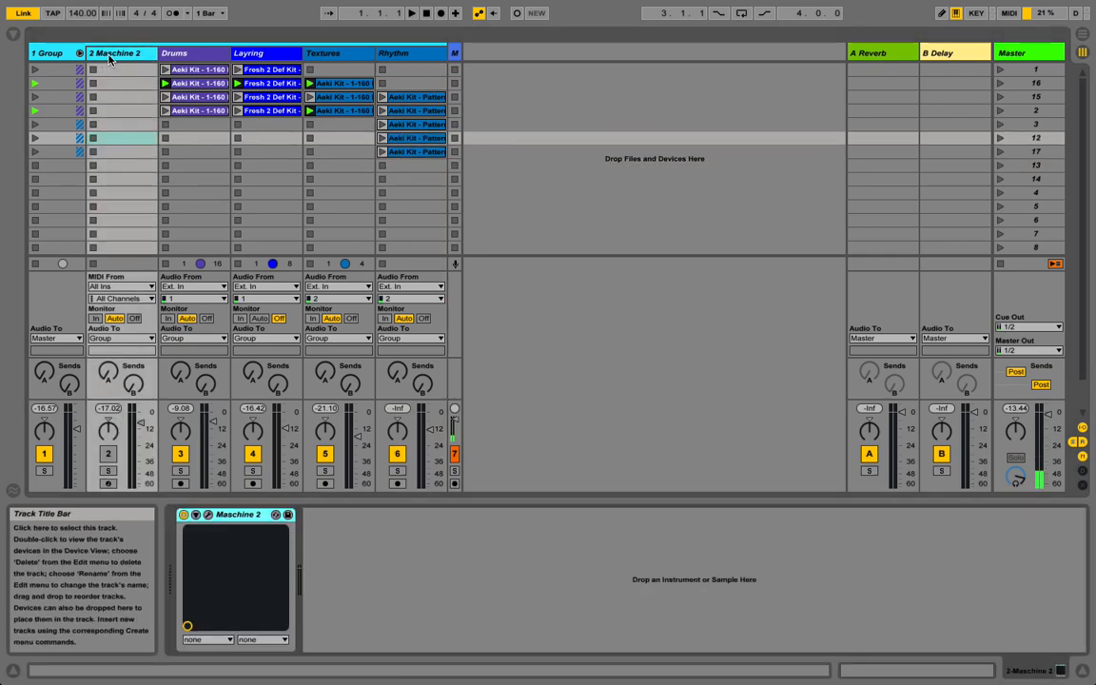
pyautogui.click(207, 516)
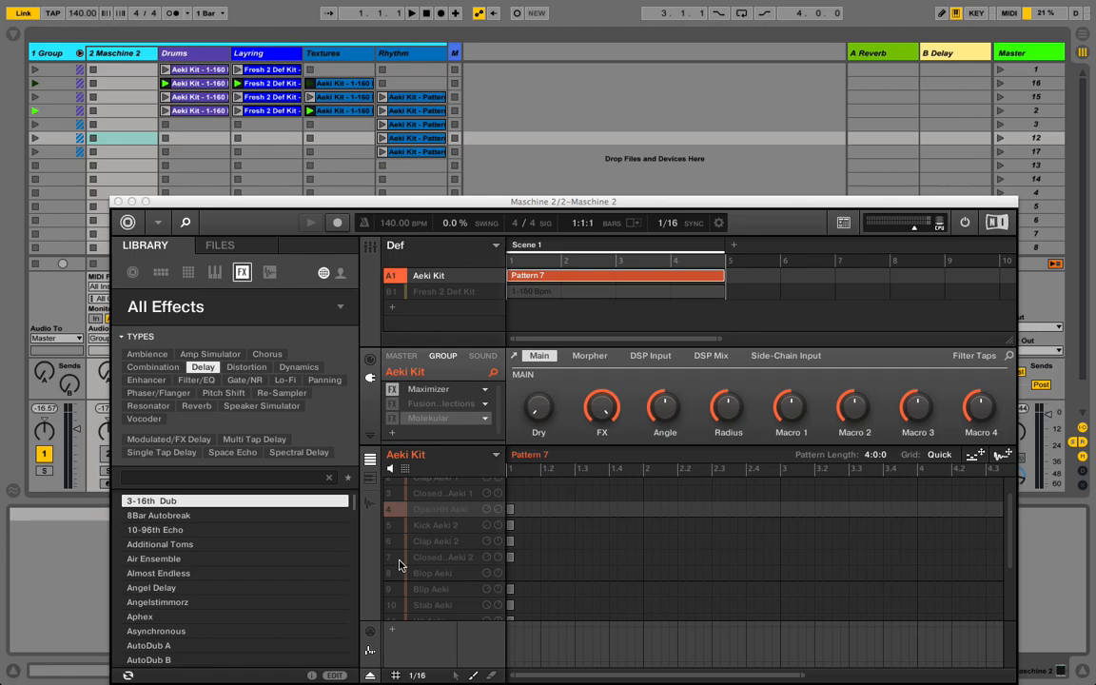
pyautogui.scroll(-5, 400, 566)
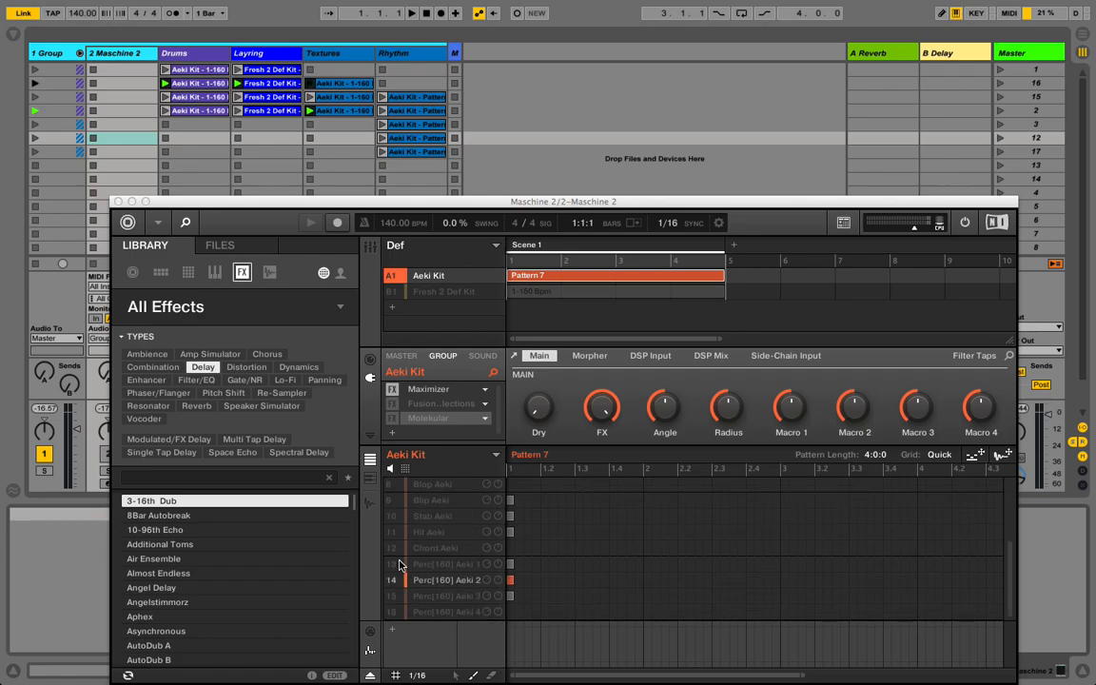
pyautogui.click(398, 533)
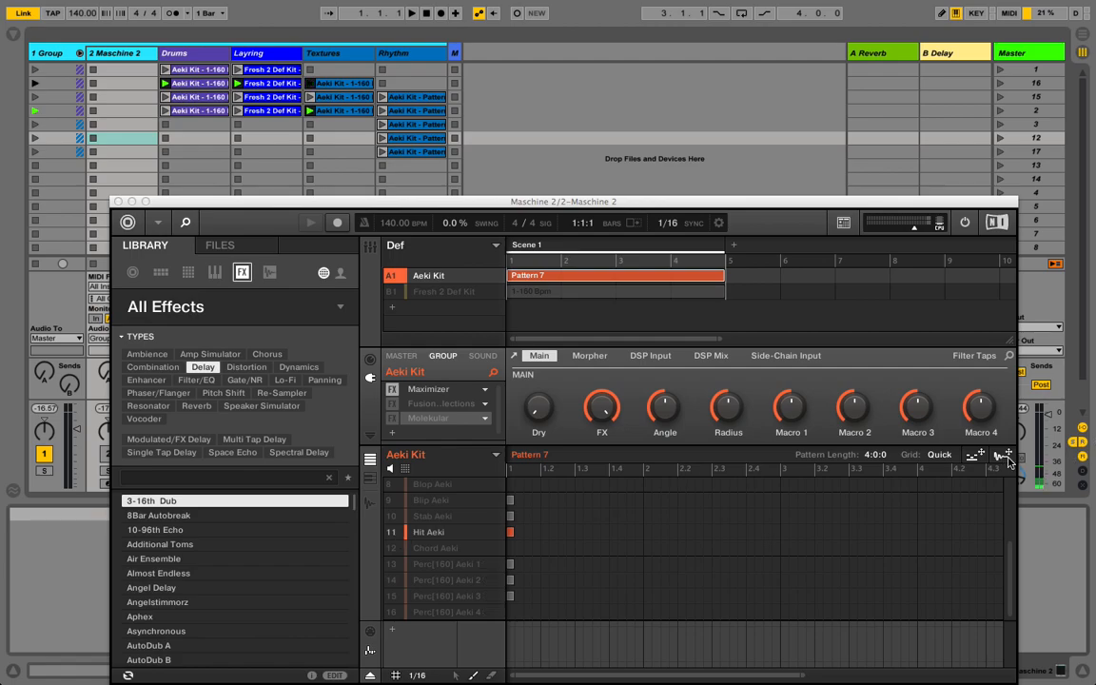
pyautogui.moveTo(1007, 459); pyautogui.dragTo(411, 183)
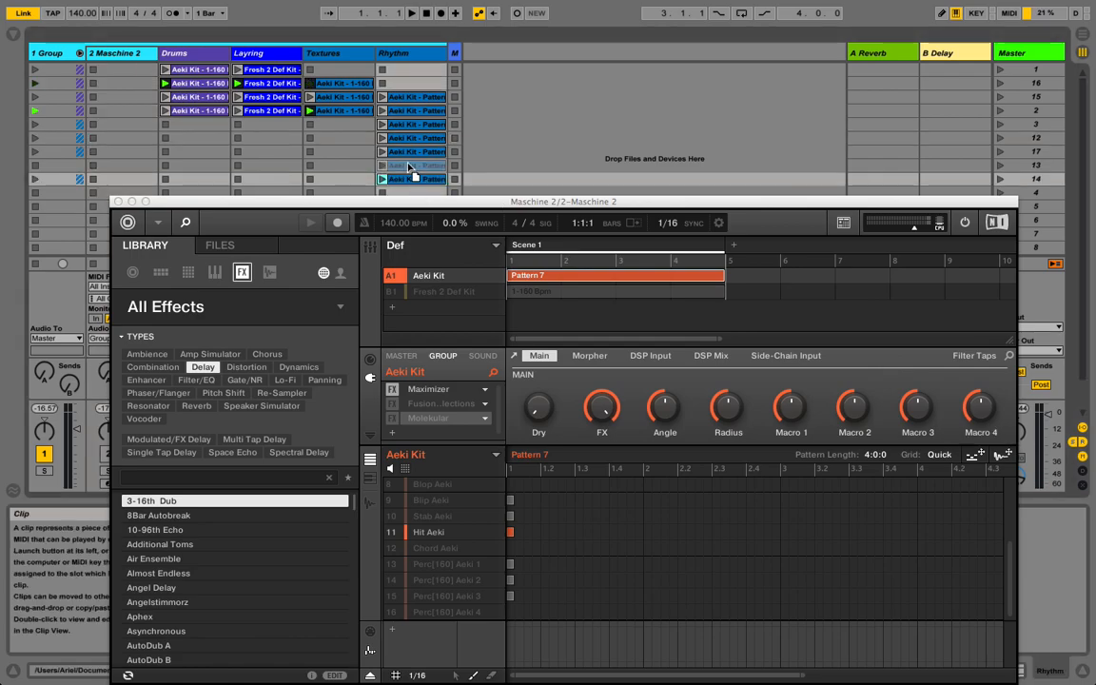
pyautogui.moveTo(412, 179); pyautogui.dragTo(399, 173)
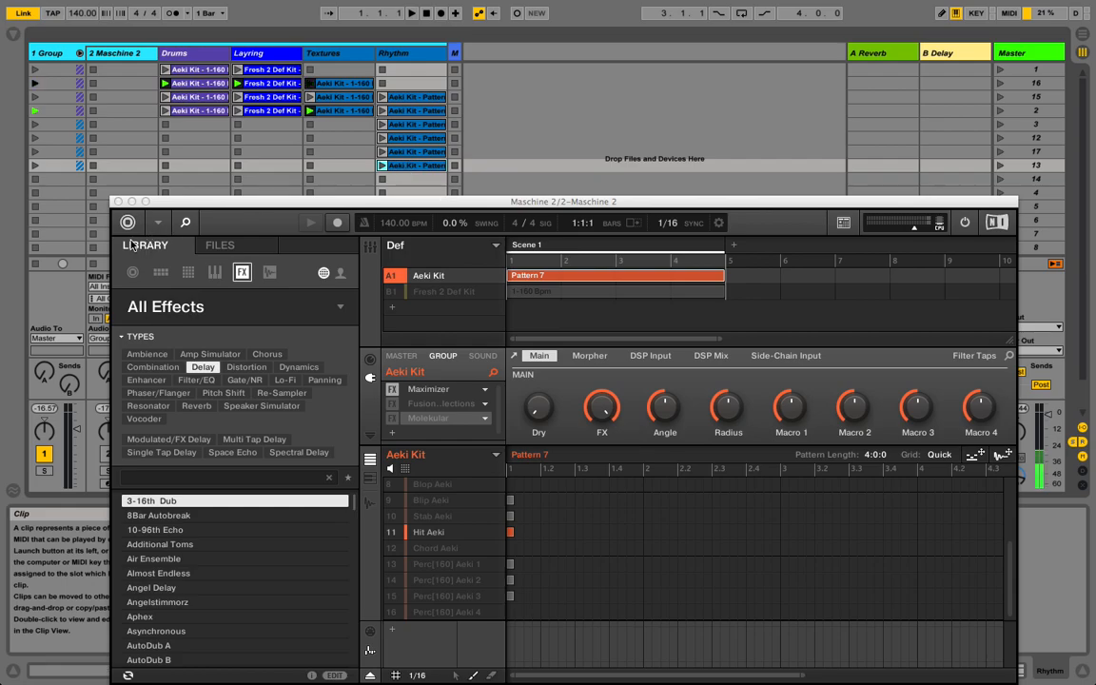
# Step: Close the Maschine 2 window, then set the follow action of all six Rhythm clips to Other with a follow action time of 0.0.1
pyautogui.click(118, 202)
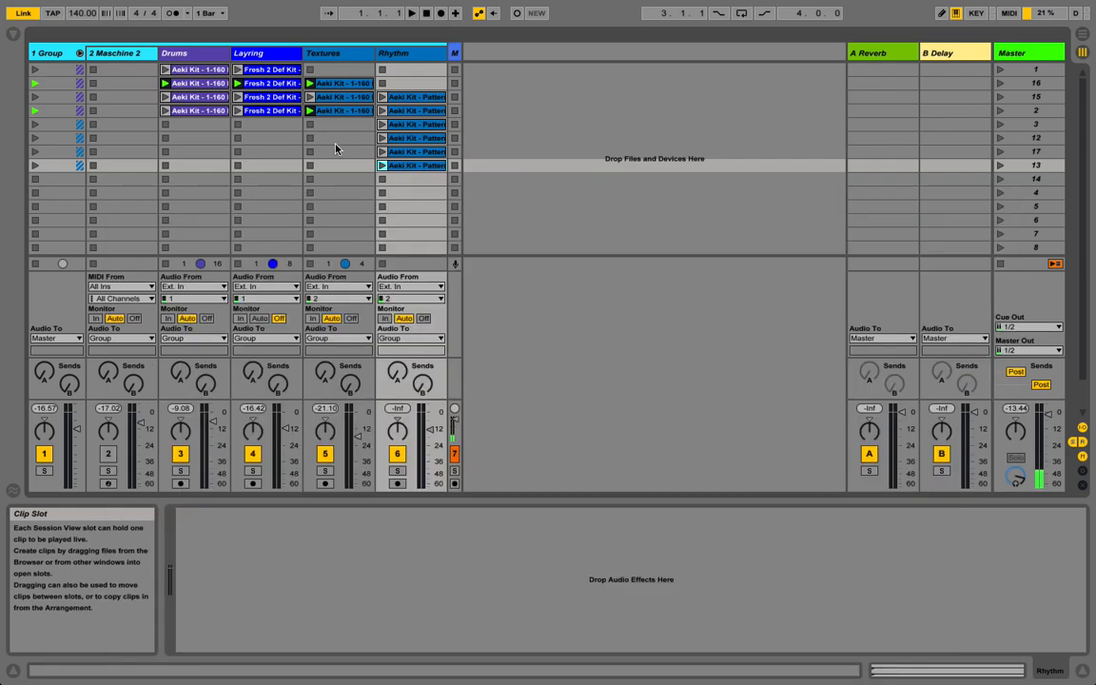
pyautogui.doubleClick(416, 97)
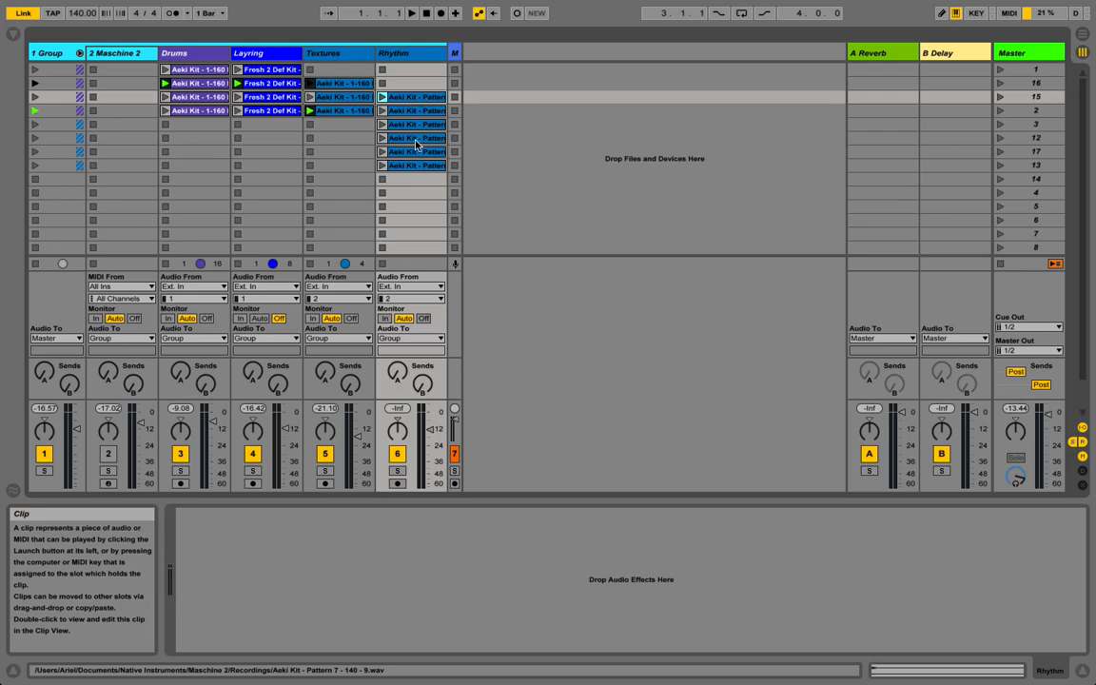
pyautogui.click(409, 167)
pyautogui.keyDown('shift'); pyautogui.click(409, 167); pyautogui.keyUp('shift')
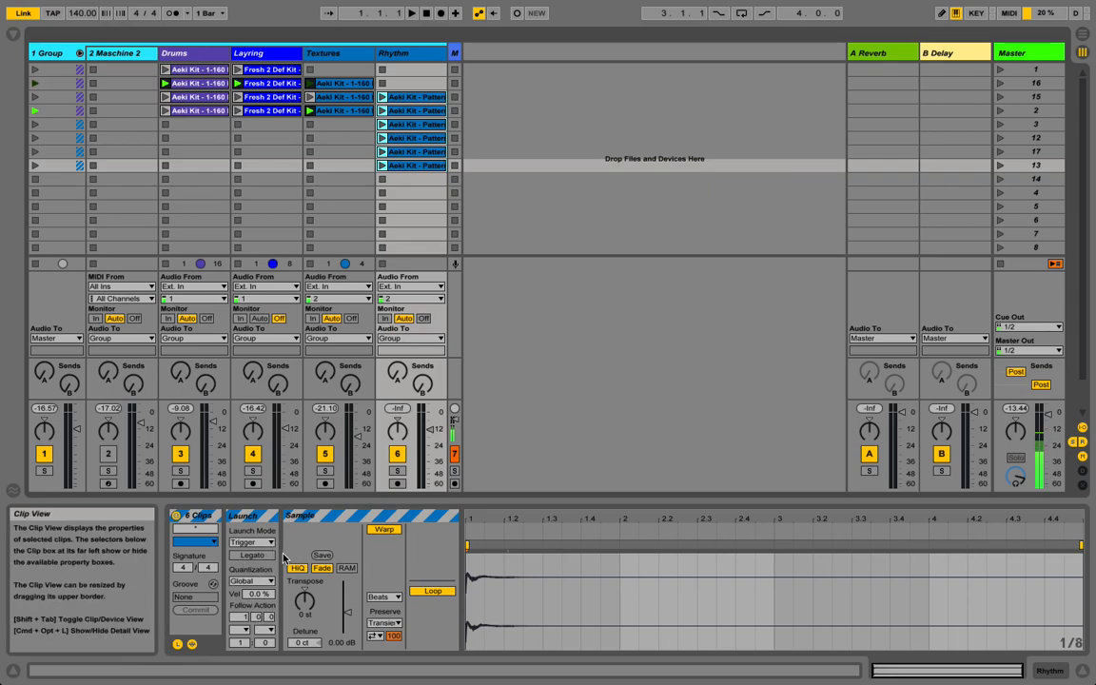
pyautogui.moveTo(257, 617); pyautogui.dragTo(257, 652)
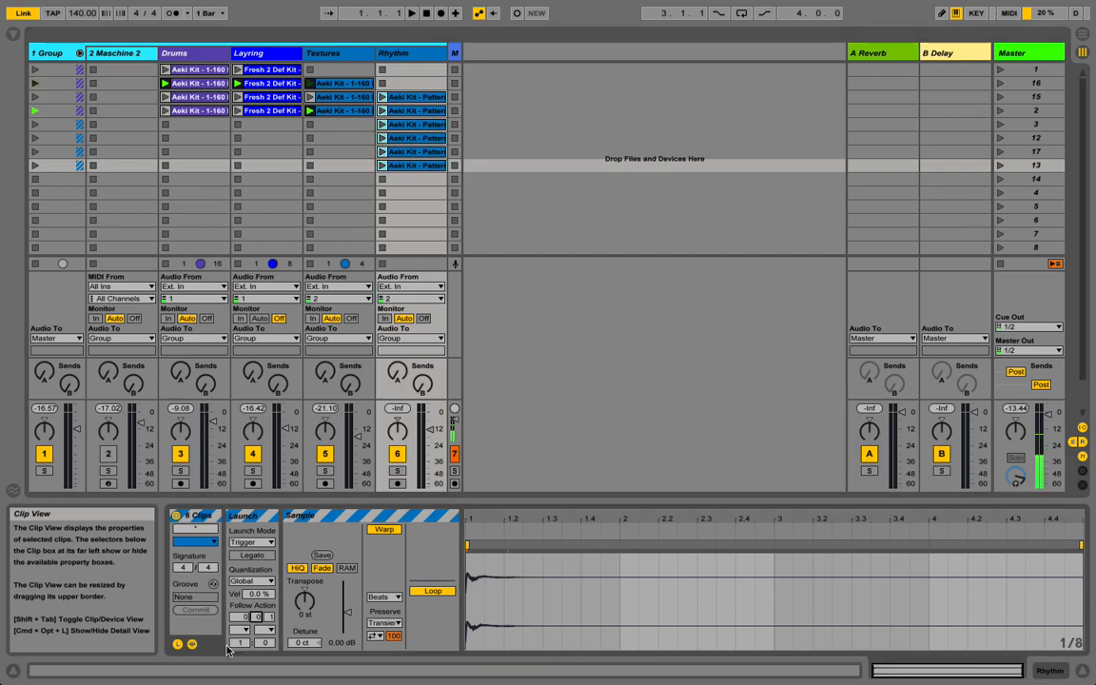
pyautogui.press('Tab')
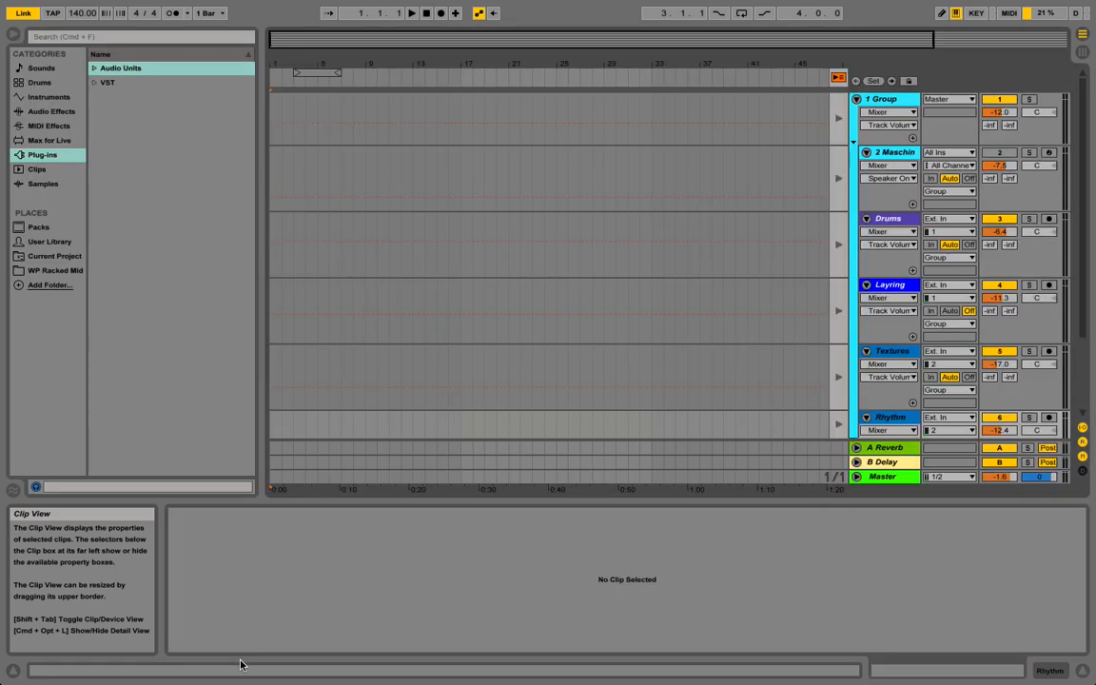
pyautogui.press('Tab')
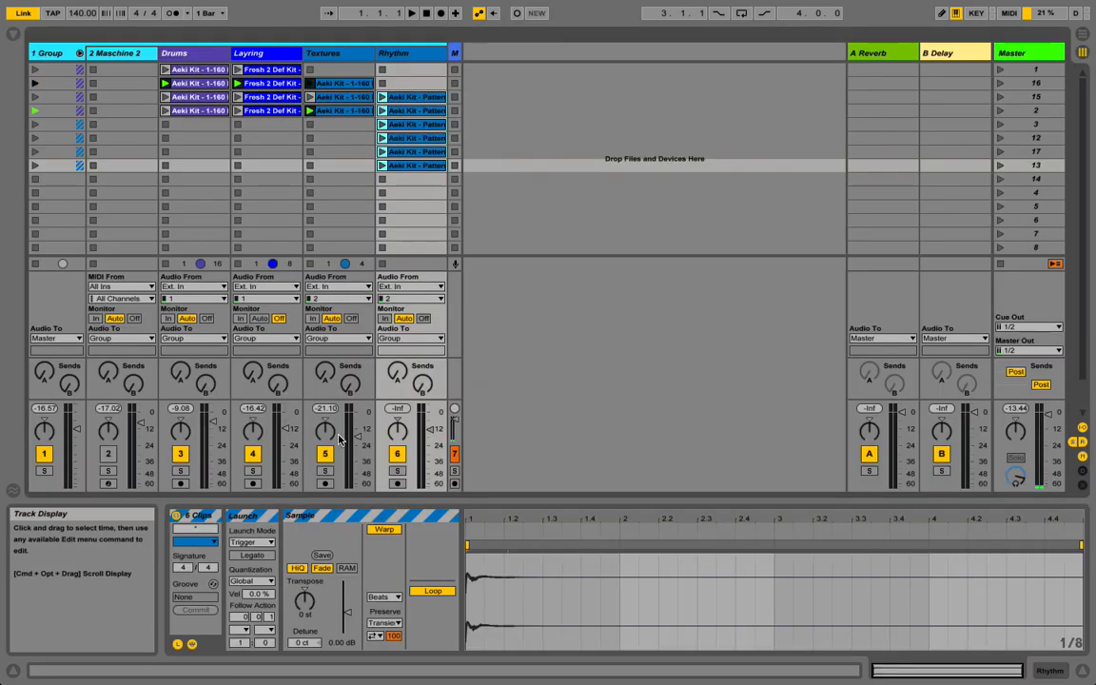
pyautogui.click(248, 631)
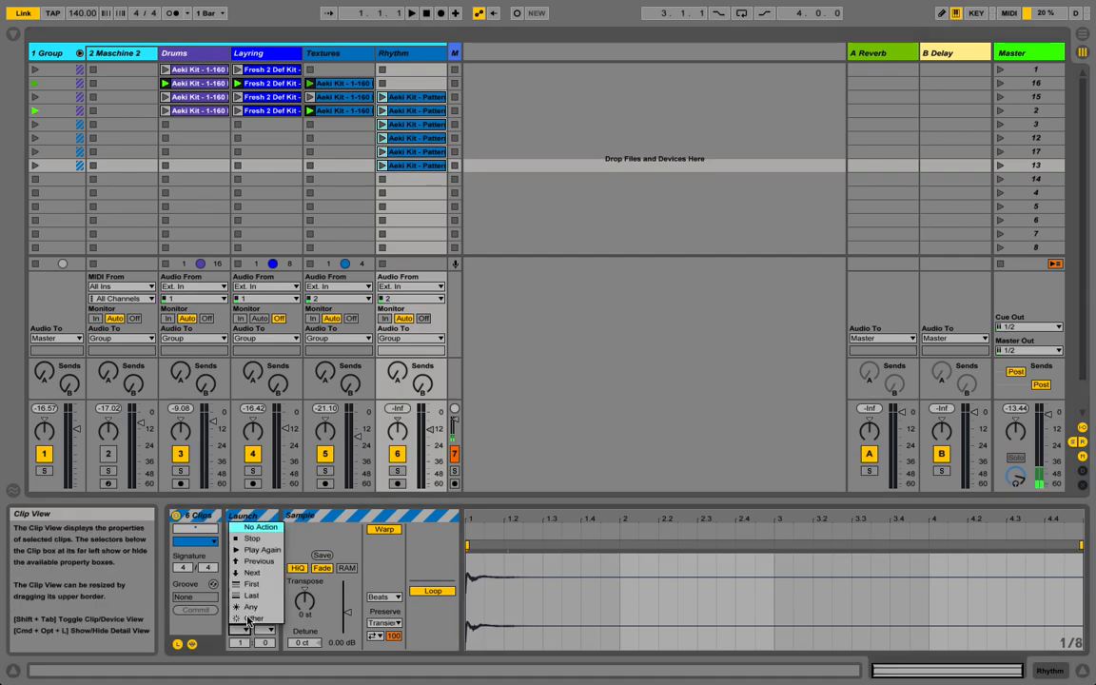
pyautogui.click(250, 618)
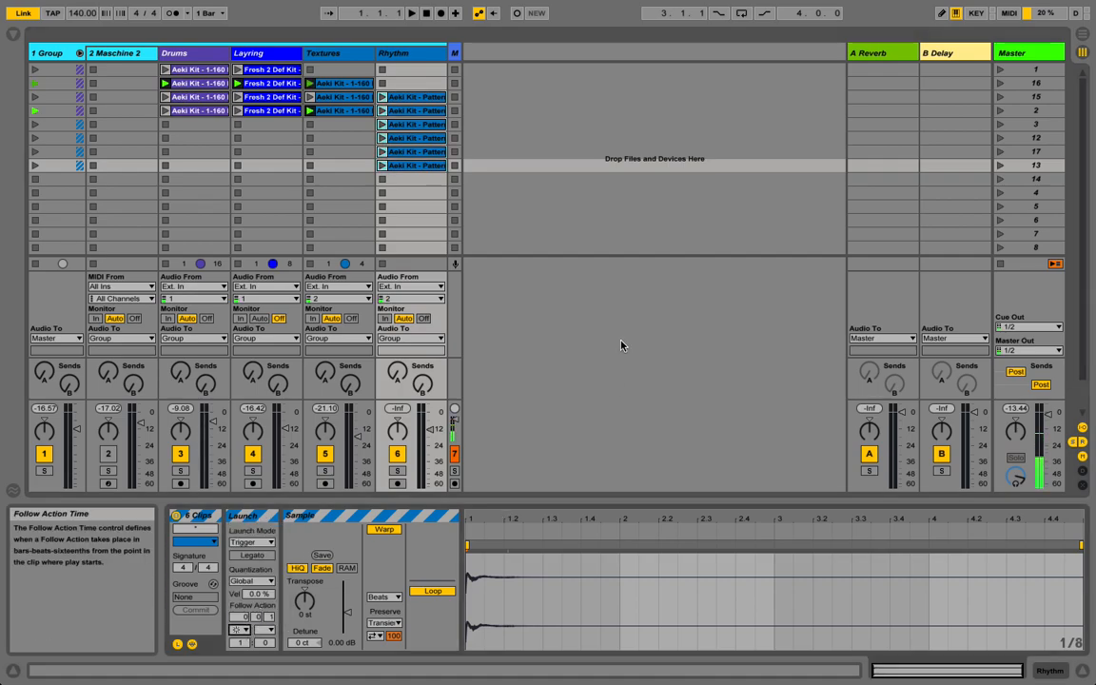
# Step: Lower the Rhythm track's volume to about -18.3 dB and transpose its six selected clips up 12 st
pyautogui.moveTo(433, 434); pyautogui.dragTo(433, 447)
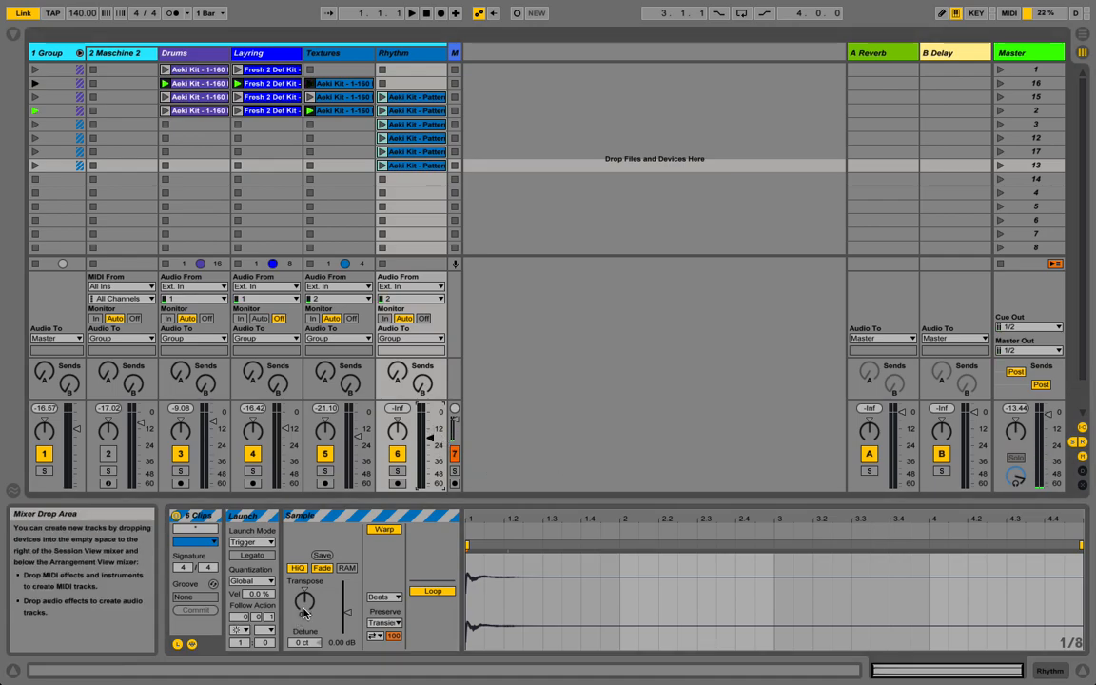
pyautogui.moveTo(310, 604); pyautogui.dragTo(309, 557)
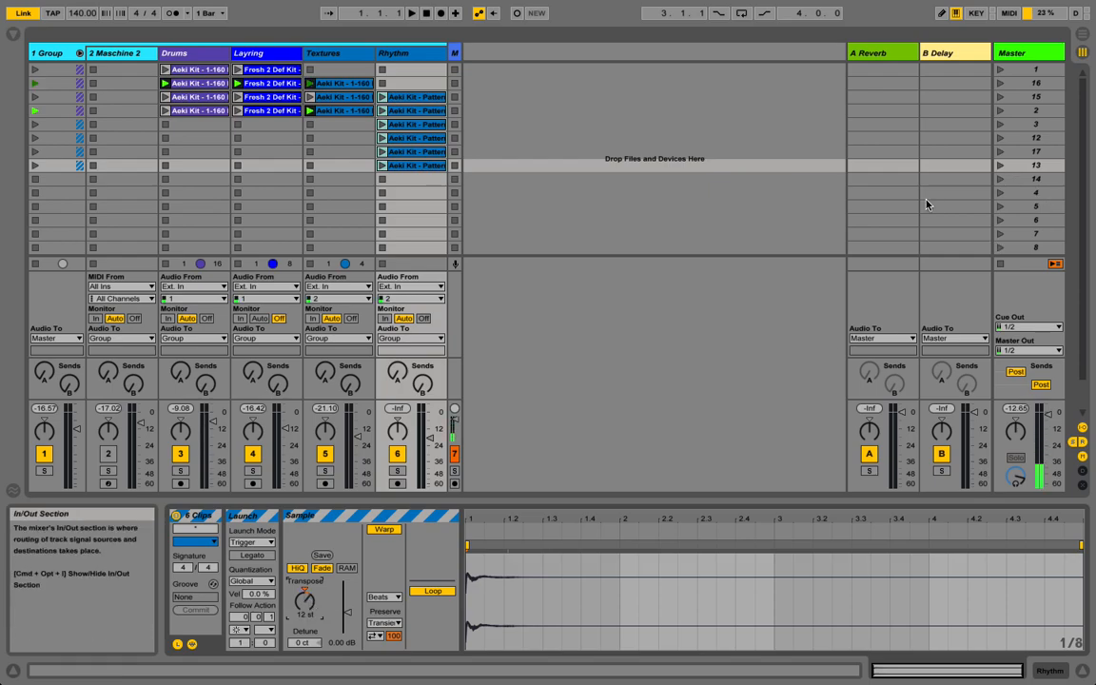
# Step: Launch scene 15 to audition the Rhythm clips and deactivate the Rhythm clip in scene 17
pyautogui.click(1000, 97)
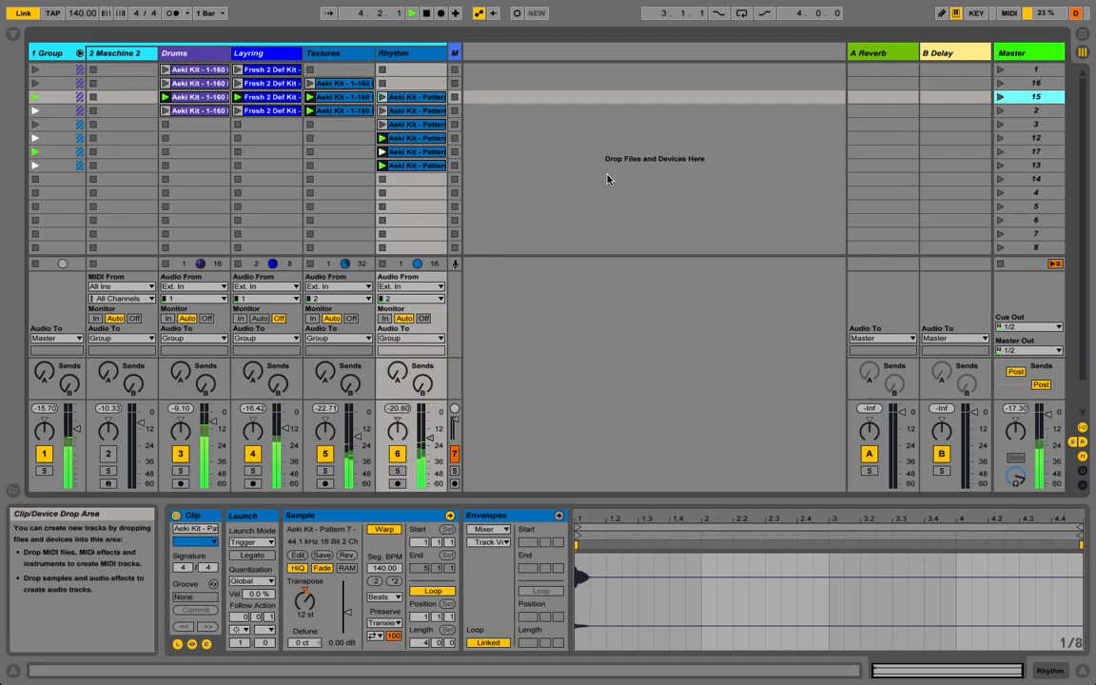
pyautogui.click(418, 142)
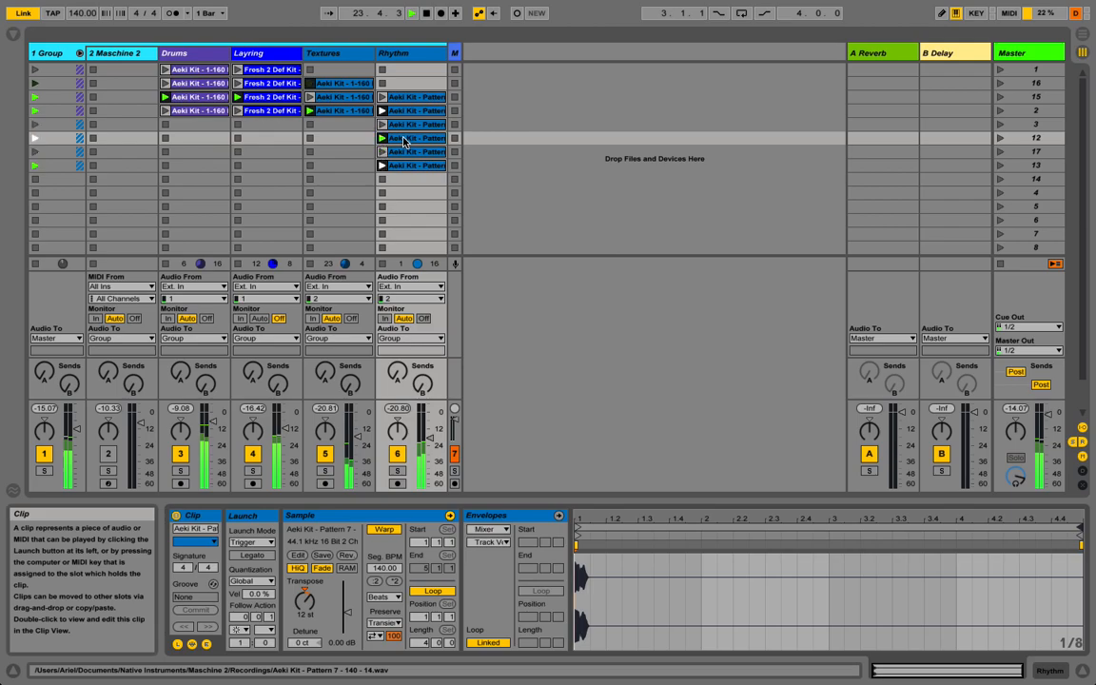
pyautogui.click(404, 152)
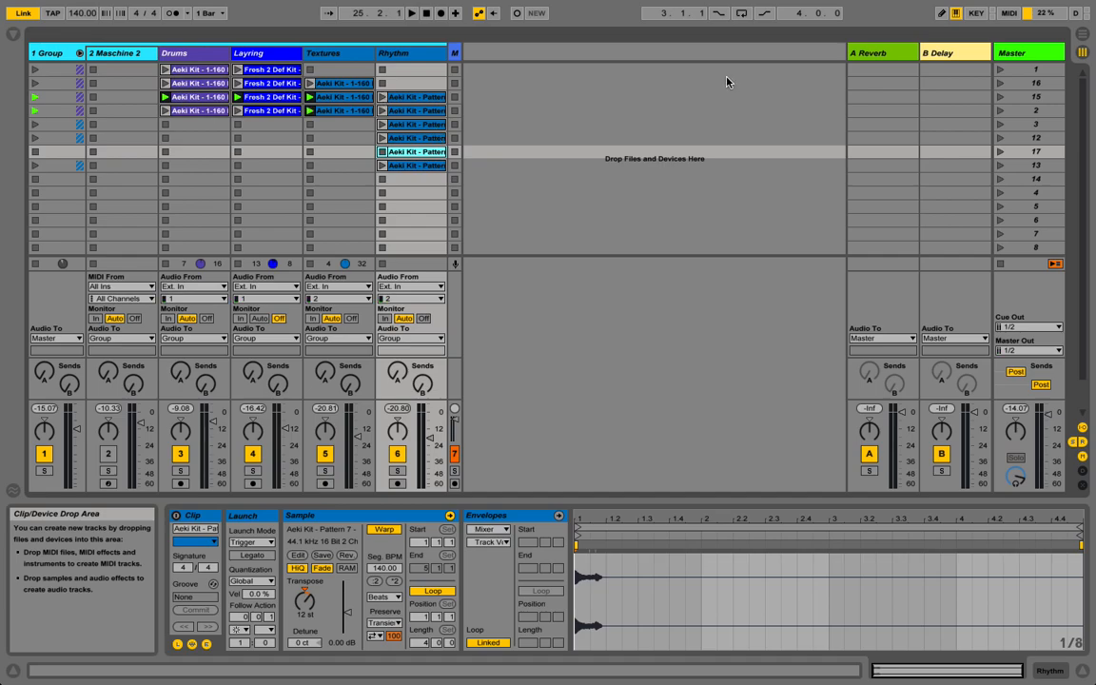
# Step: Replay the Rhythm clips from scene 15, deactivate the one in scene 12 and reactivate the one in scene 17
pyautogui.click(382, 97)
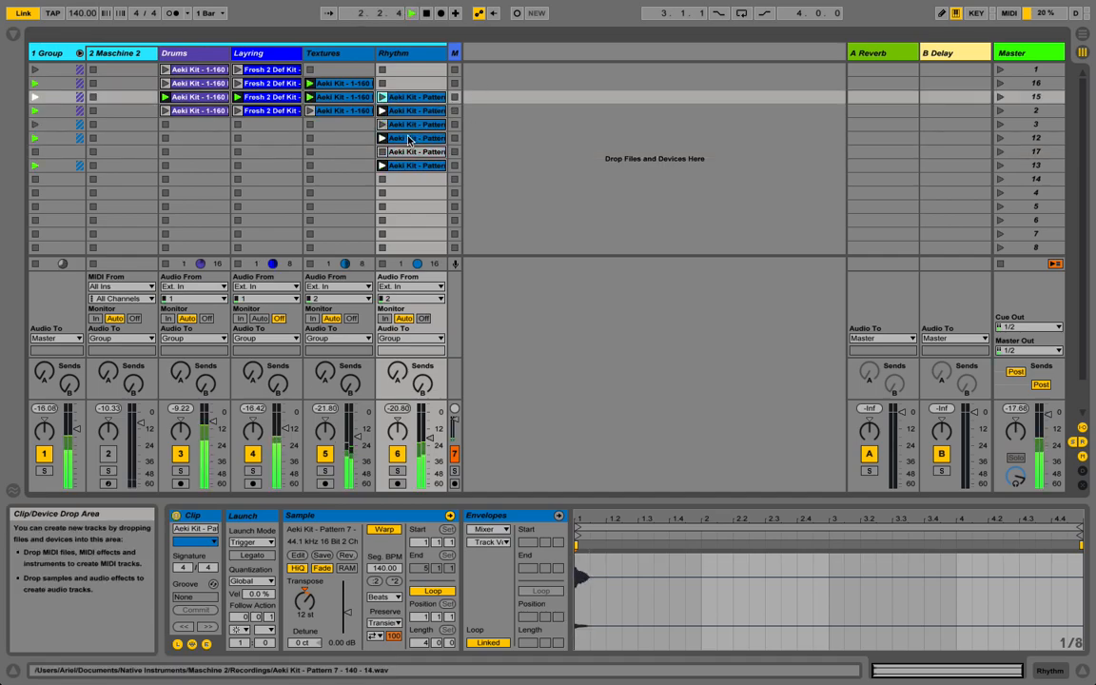
pyautogui.click(409, 138)
pyautogui.doubleClick(409, 140)
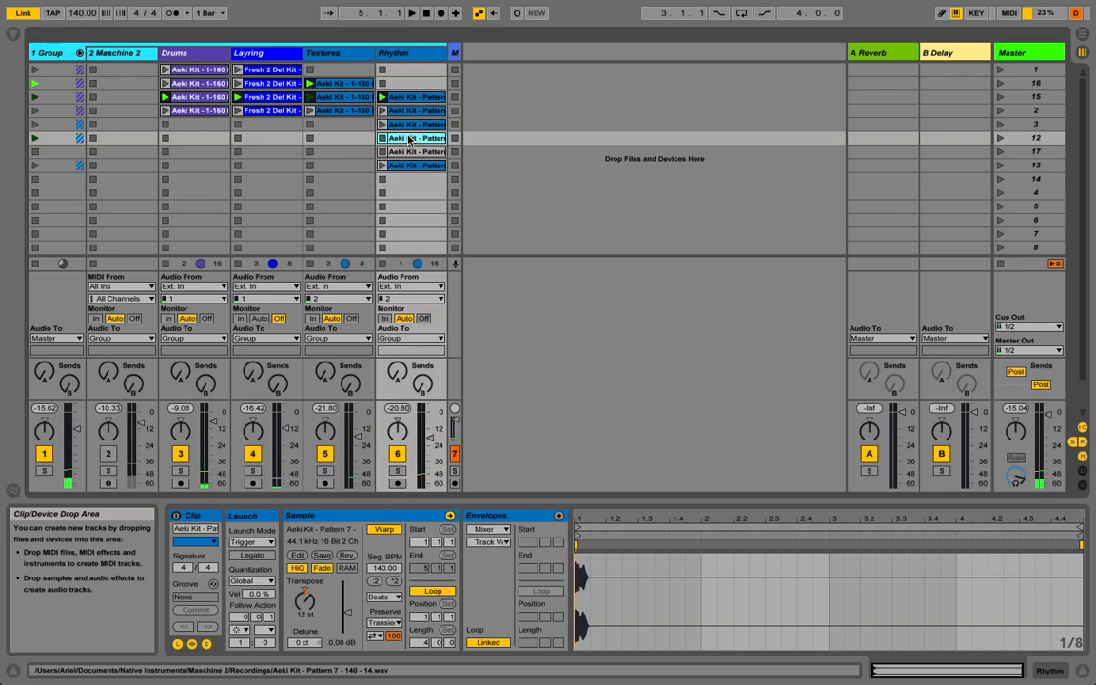
pyautogui.click(408, 153)
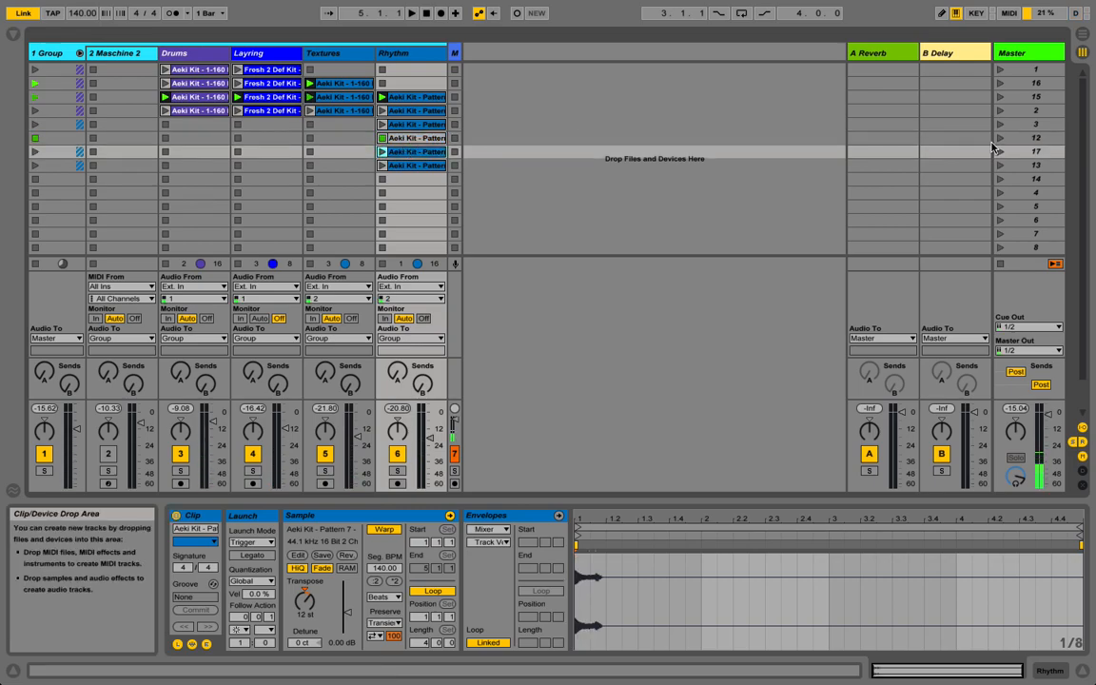
# Step: Launch scene 15 and raise the Rhythm track's volume slightly
pyautogui.click(1000, 97)
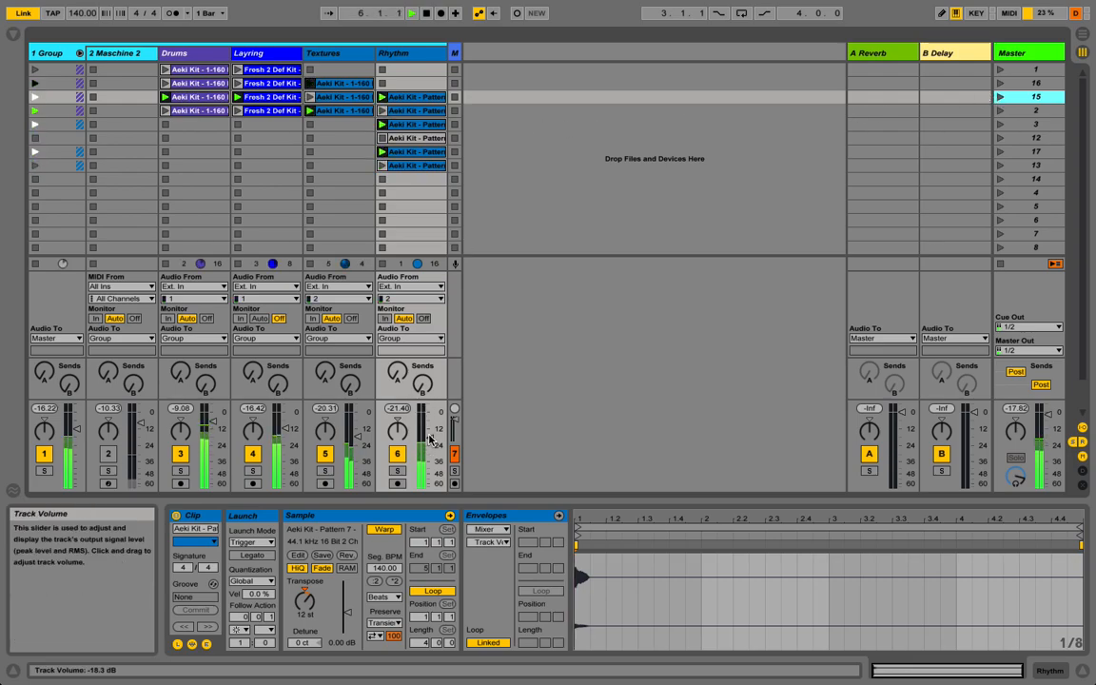
pyautogui.moveTo(430, 434); pyautogui.dragTo(430, 432)
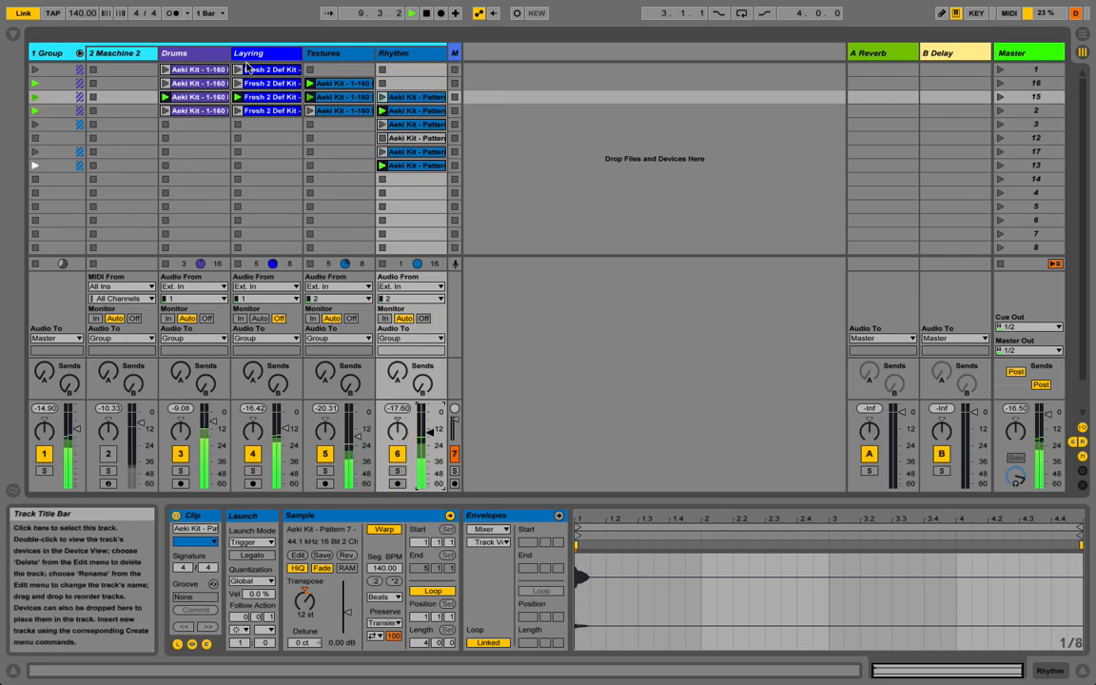
# Step: Launch the Drums clip in scene 16 and the Layring clip in scene 1
pyautogui.click(166, 84)
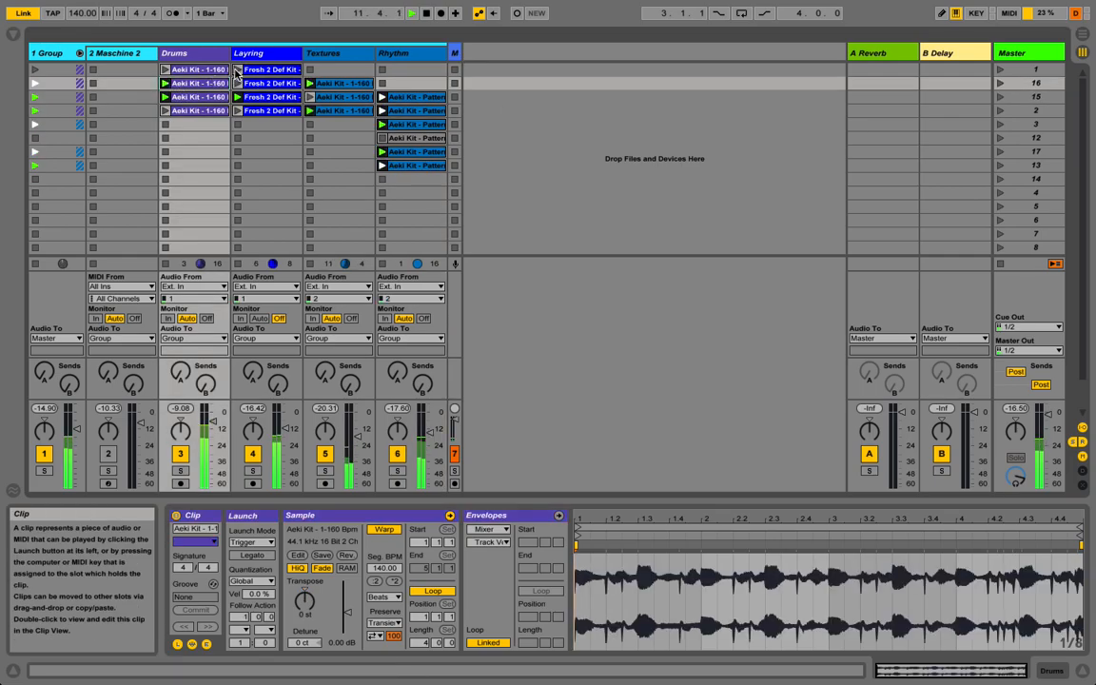
pyautogui.click(236, 70)
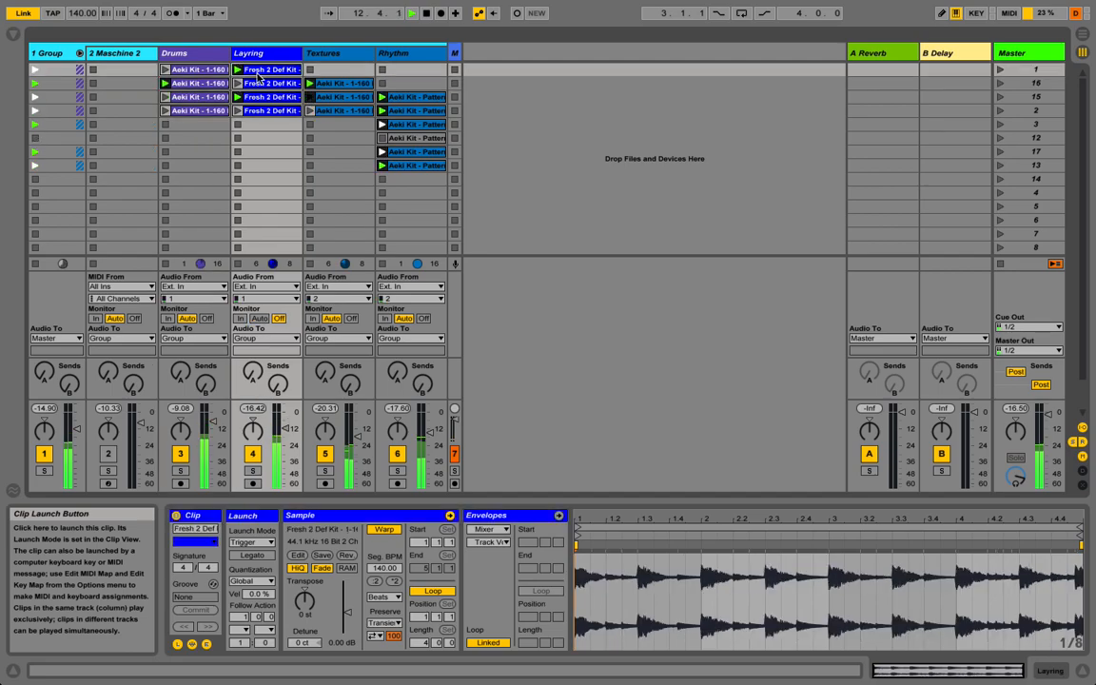